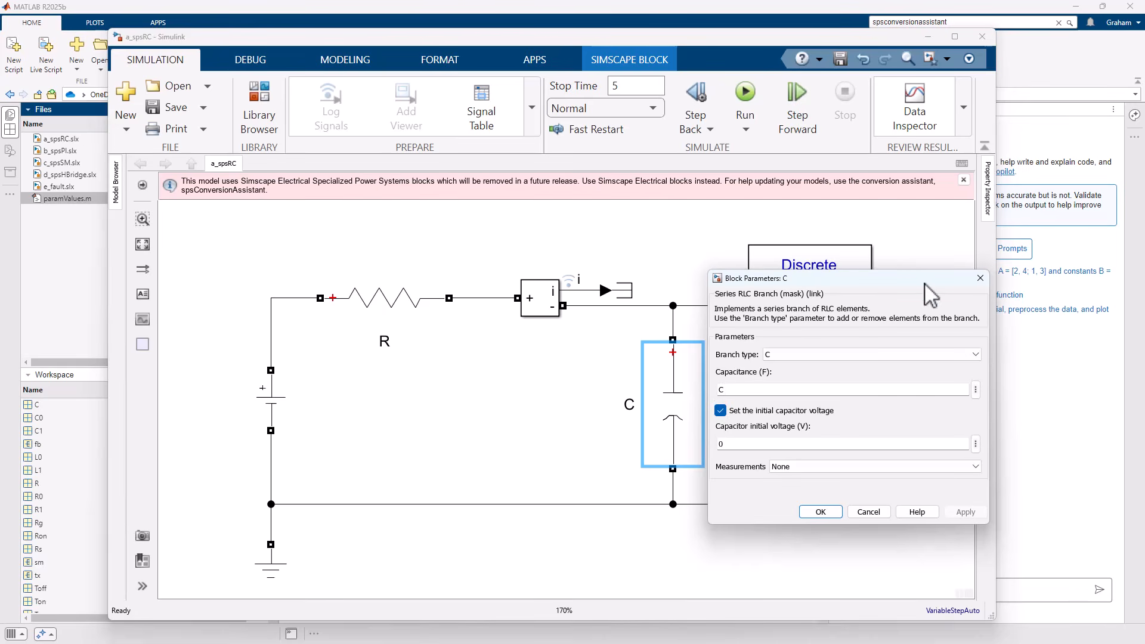
# Inspect the block parameters of resistor R and the DC Voltage Source in the a_spsRC model.
pyautogui.click(980, 278)
pyautogui.click(372, 322)
pyautogui.doubleClick(372, 322)
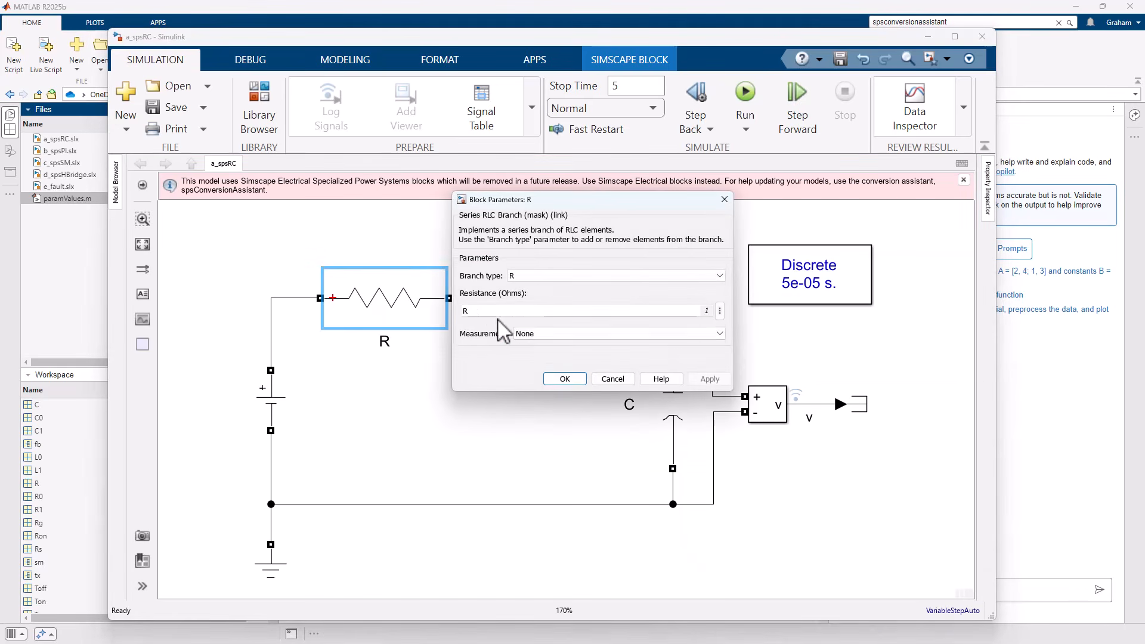
pyautogui.click(571, 379)
pyautogui.doubleClick(270, 414)
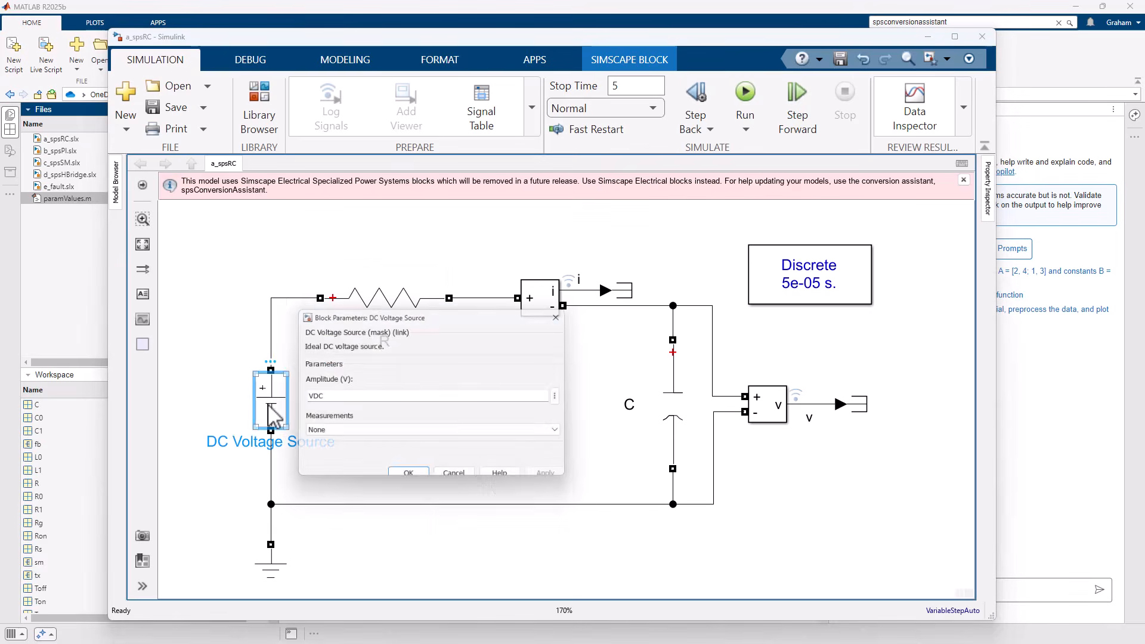
pyautogui.doubleClick(329, 399)
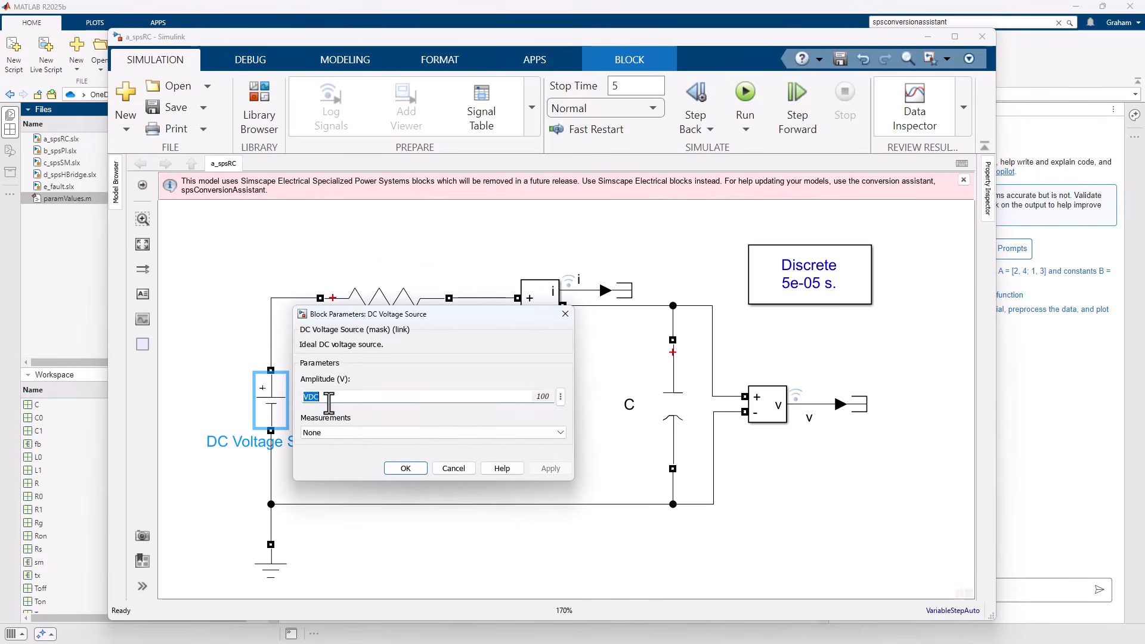
pyautogui.click(404, 470)
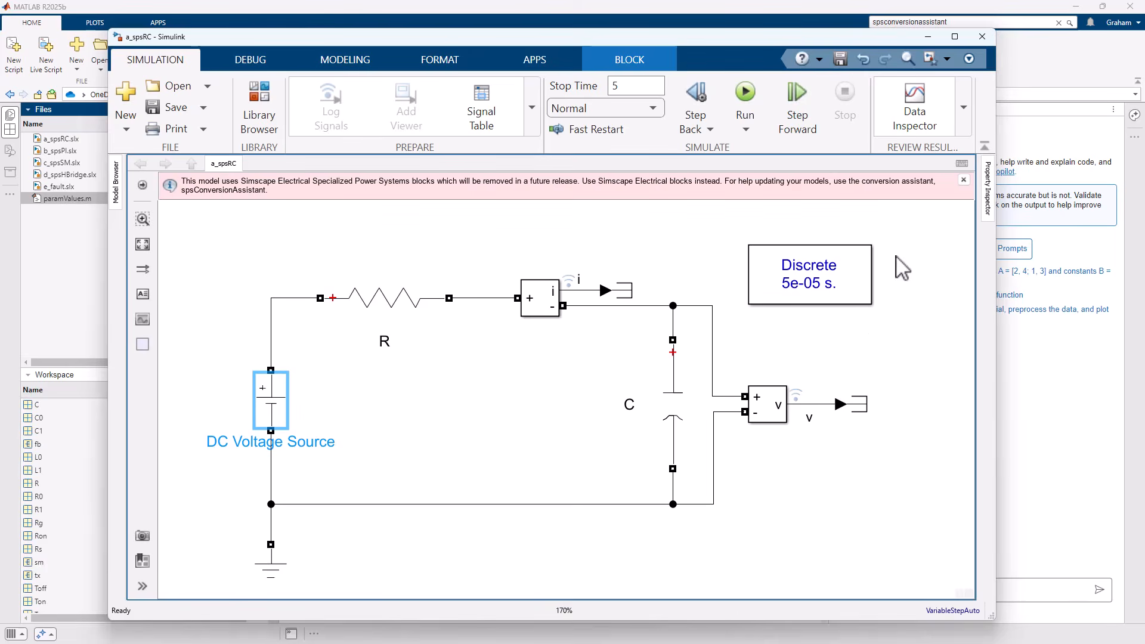
# Run spsConversionAssistant('a_spsRC') in the MATLAB Command Window to convert the RC circuit model.
pyautogui.click(1020, 71)
pyautogui.click(508, 271)
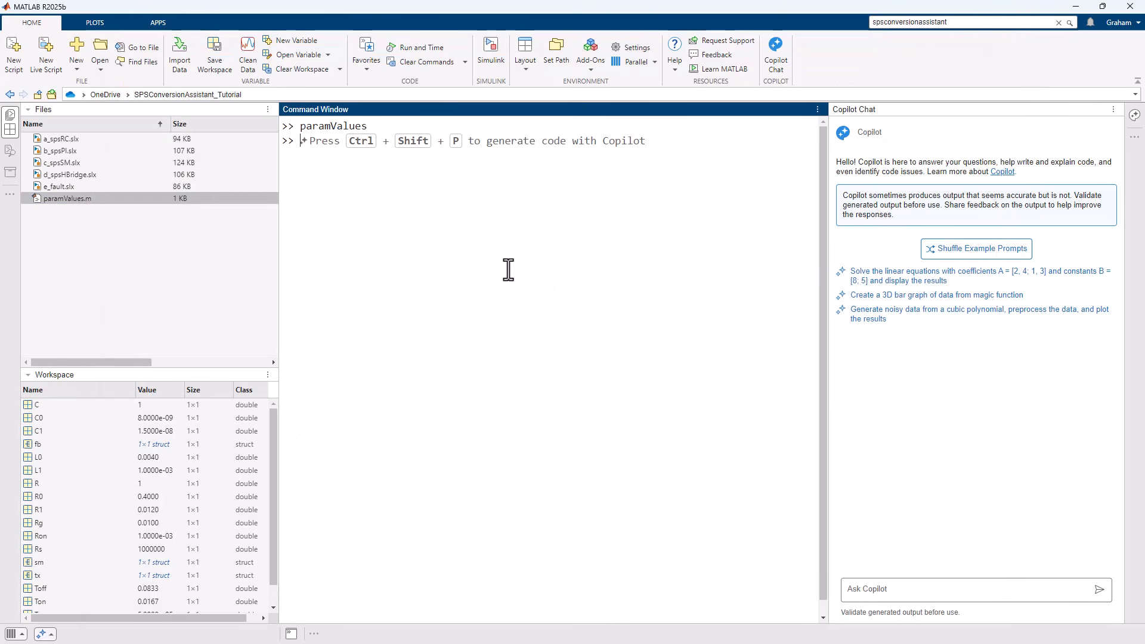
pyautogui.write('spsConversionA')
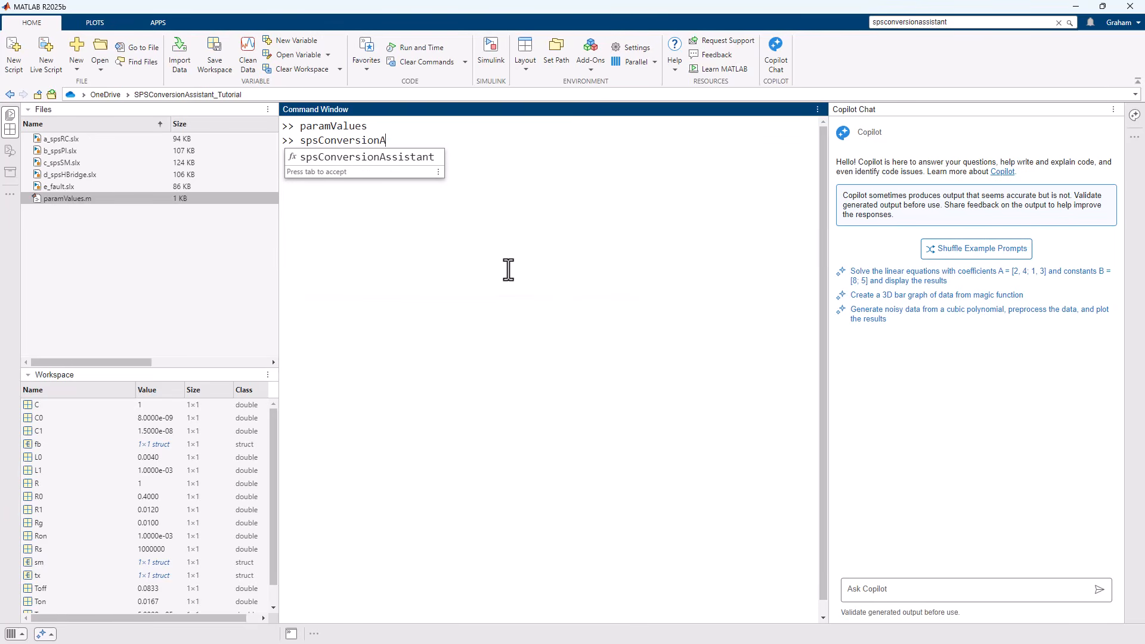
pyautogui.write('ssistan')
pyautogui.press('Tab')
pyautogui.write('(')
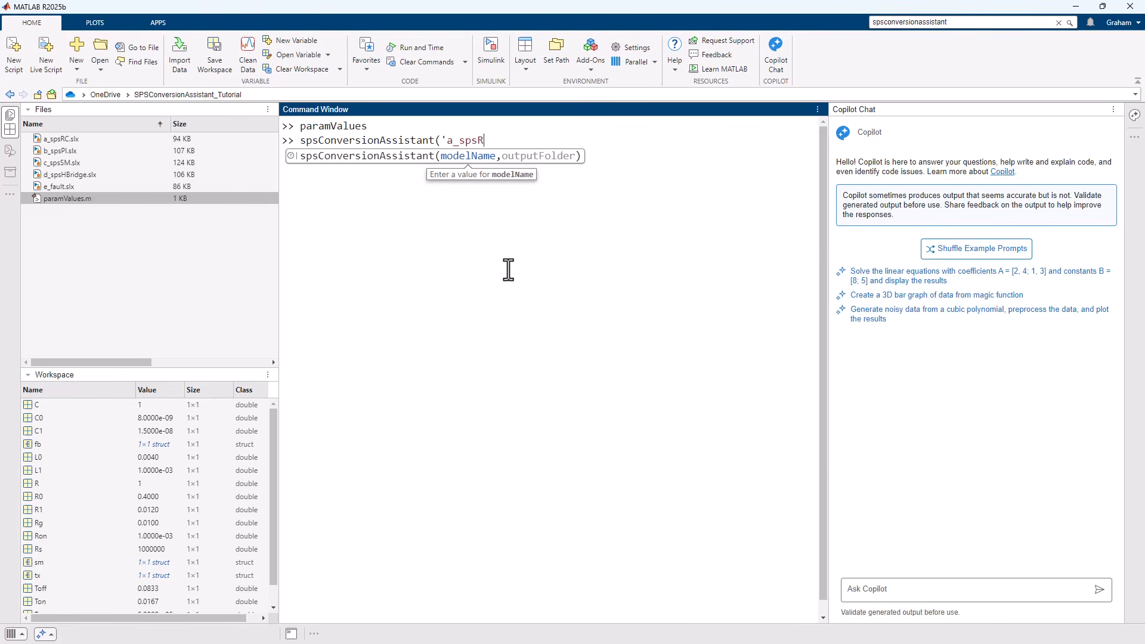
pyautogui.write("'a_spsRC')")
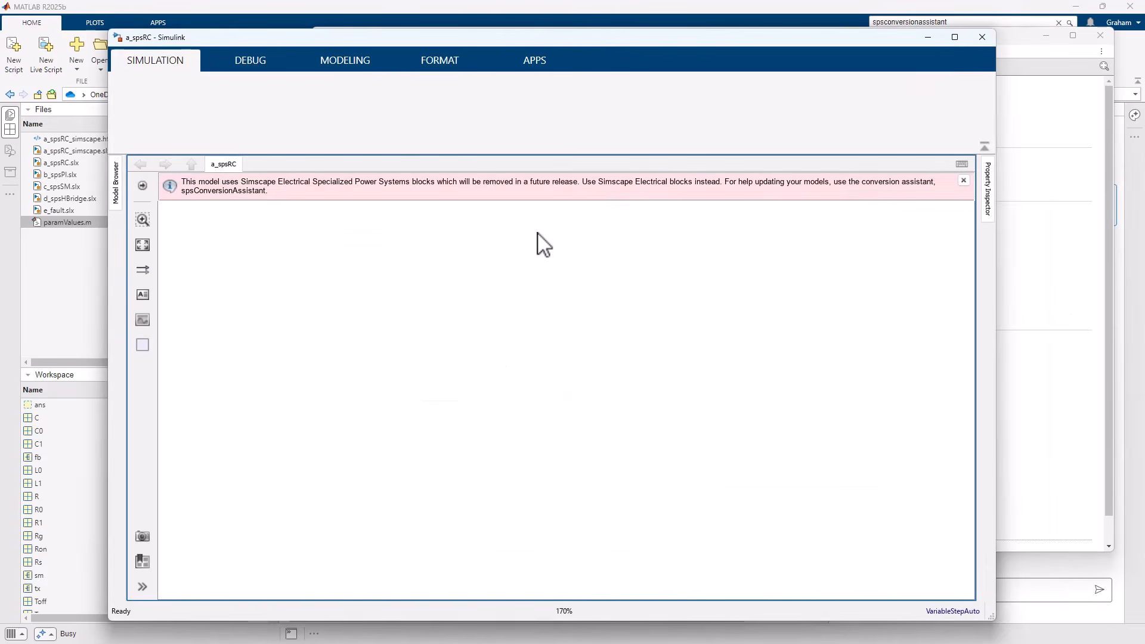
# Read the Import Assistant Report and simulate the original a_spsRC model.
pyautogui.click(1031, 113)
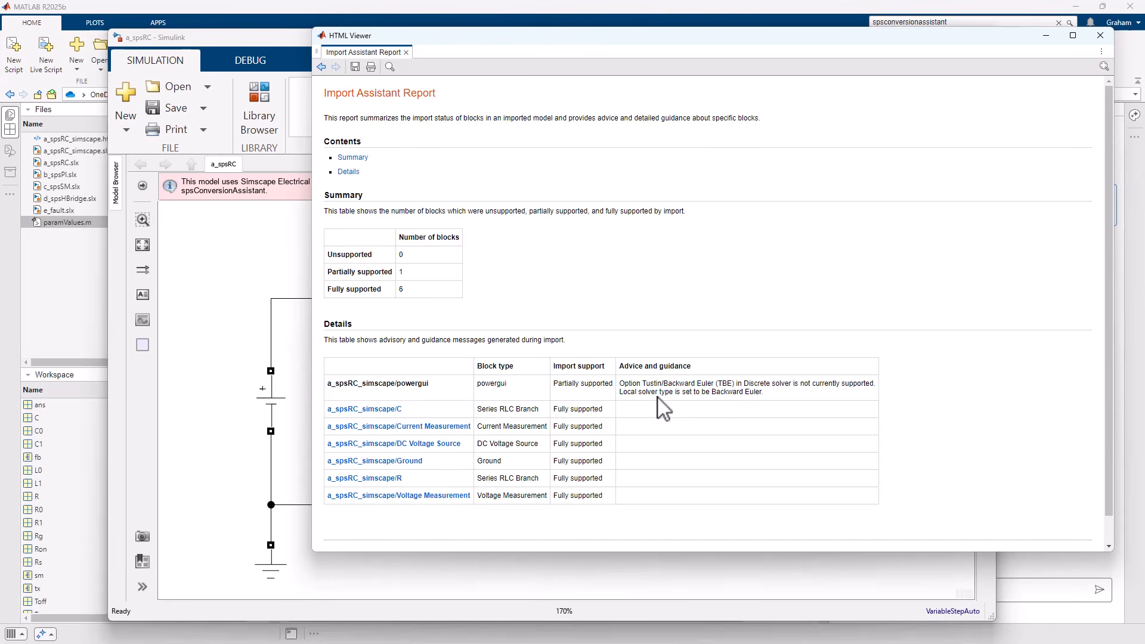
pyautogui.click(285, 251)
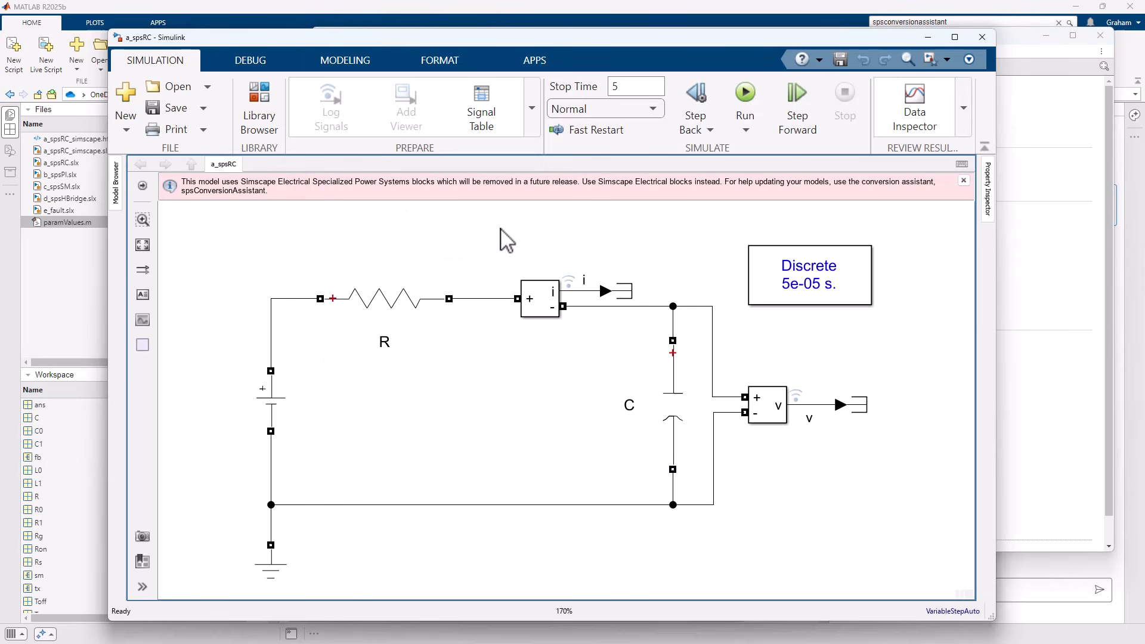
pyautogui.click(745, 95)
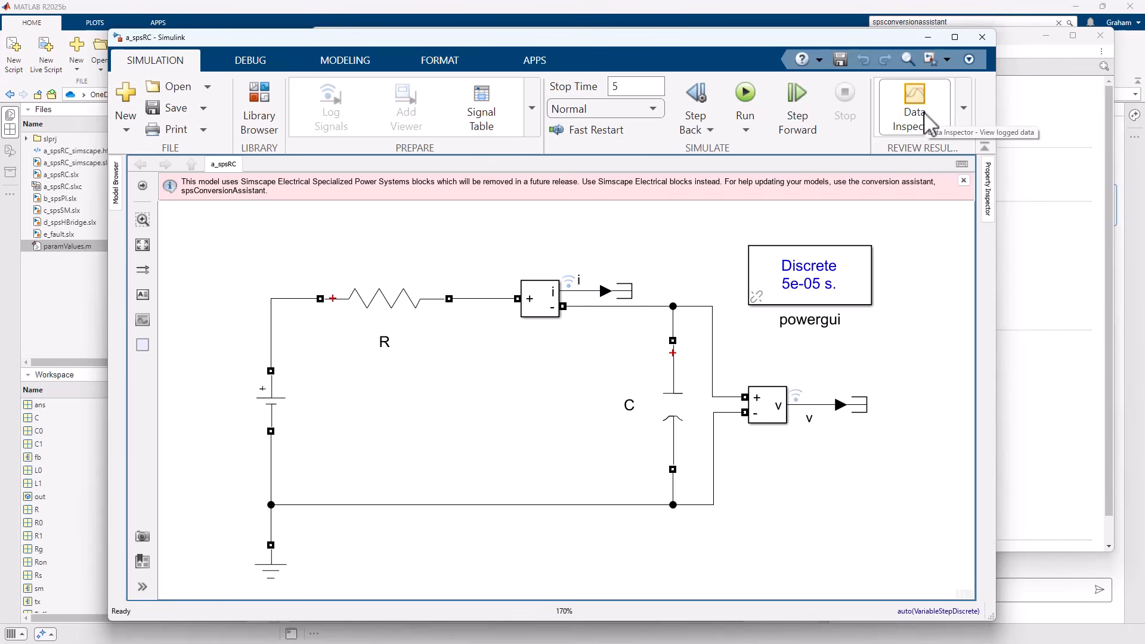
# In the converted a_spsRC_simscape model, reposition the solver configuration block beside the ground node and fit the diagram to the view.
pyautogui.click(927, 39)
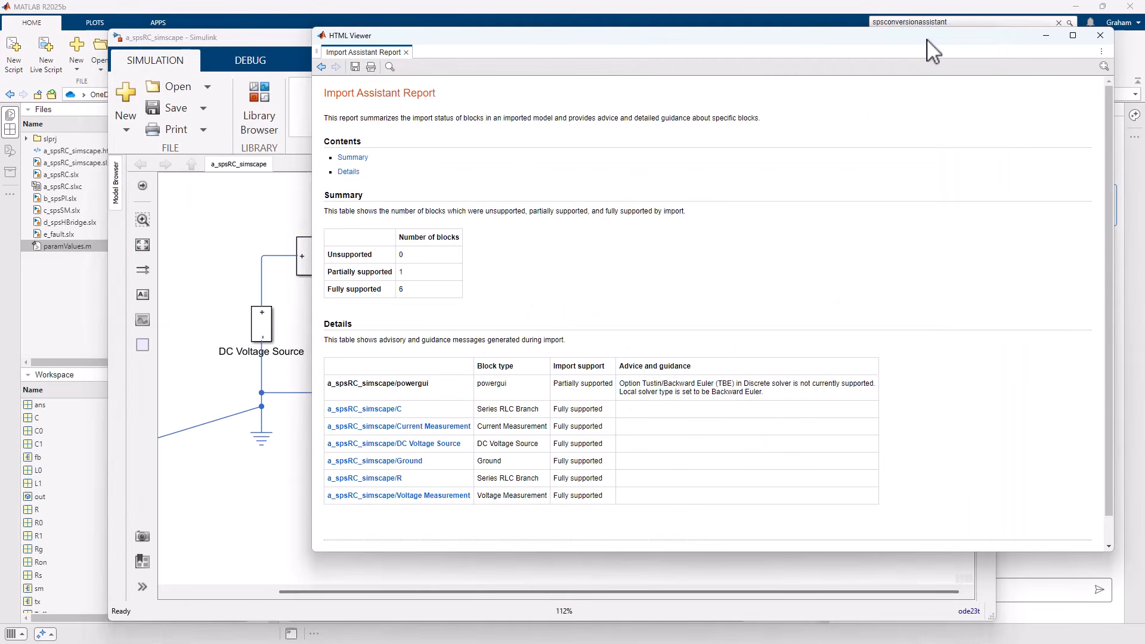
pyautogui.click(270, 213)
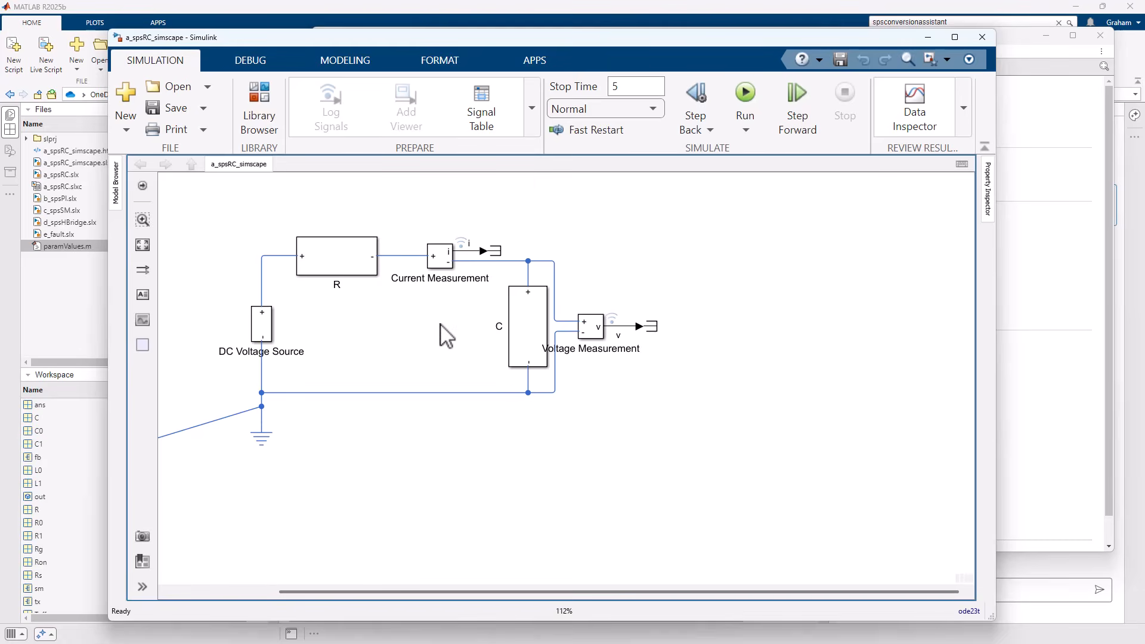
pyautogui.press('space')
pyautogui.moveTo(246, 502); pyautogui.dragTo(367, 450)
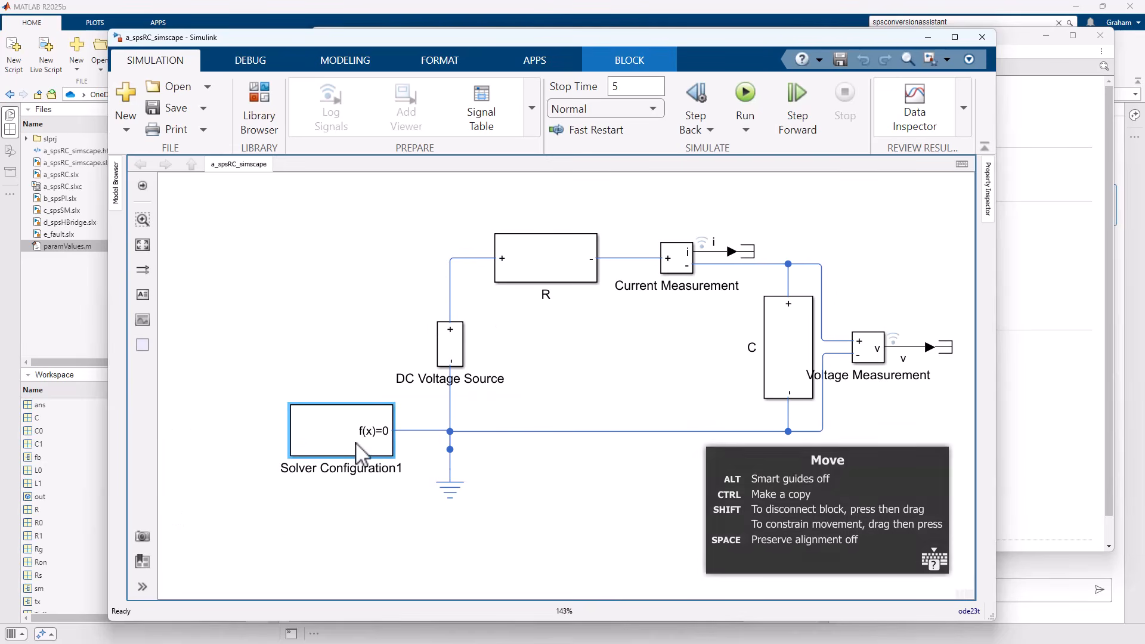
pyautogui.click(581, 494)
pyautogui.press('space')
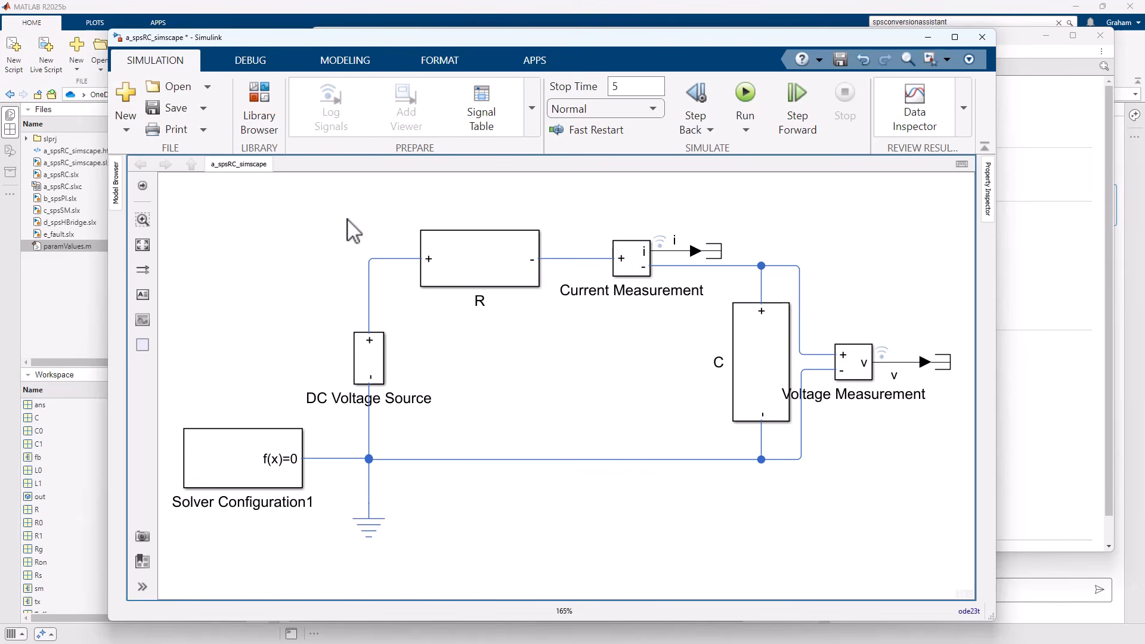
# Inspect the local solver settings of the Solver Configuration block underneath the Solver Configuration1 mask and return to the top level.
pyautogui.click(266, 458)
pyautogui.hotkey('ctrl', 'u')
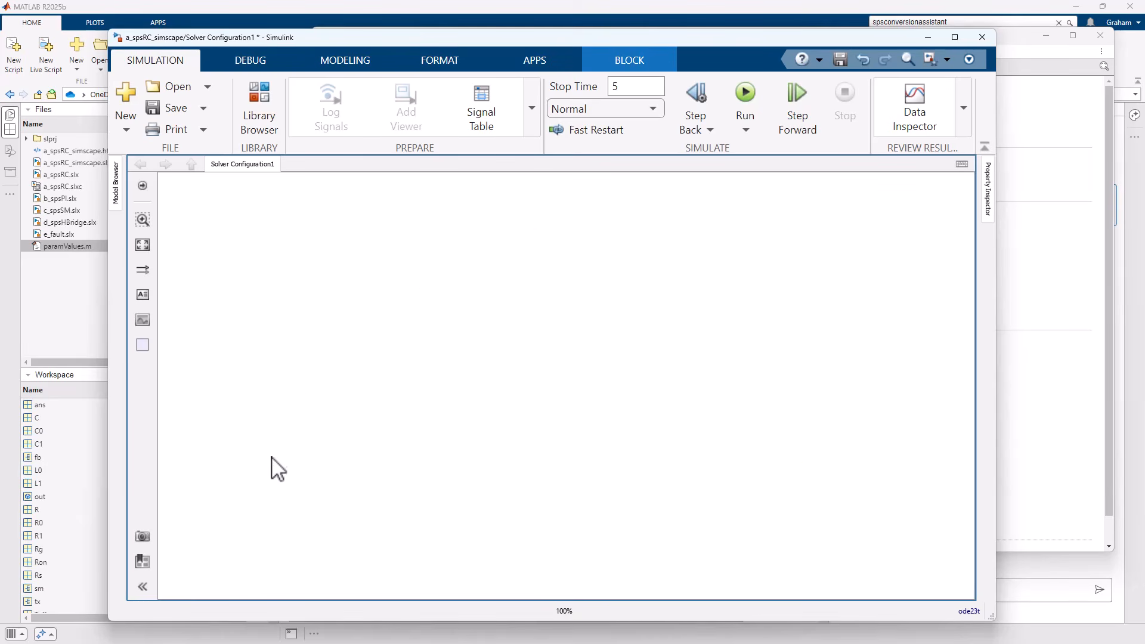
pyautogui.doubleClick(518, 389)
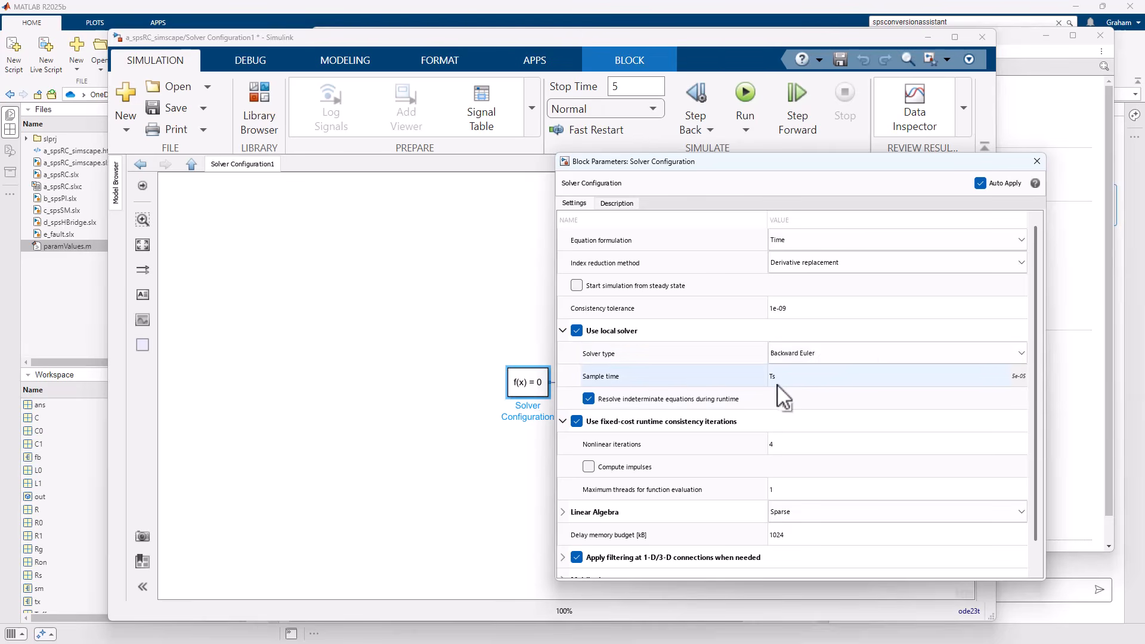
pyautogui.click(1041, 163)
pyautogui.click(189, 163)
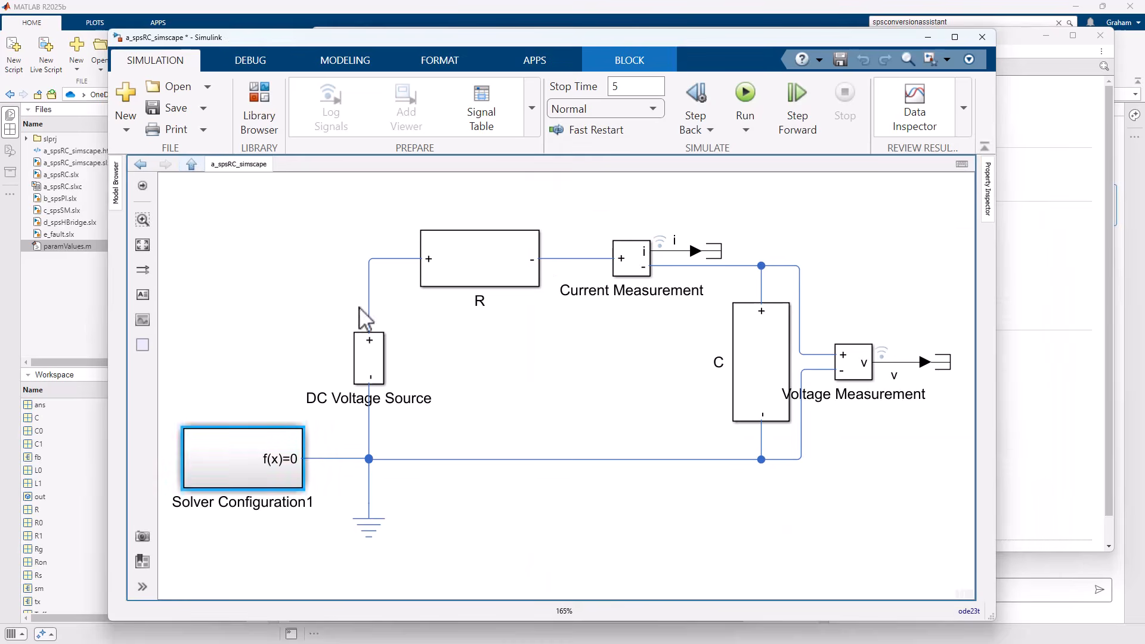
# Inspect the constant voltage parameter of the source inside the DC Voltage Source subsystem and return to the top level.
pyautogui.doubleClick(370, 360)
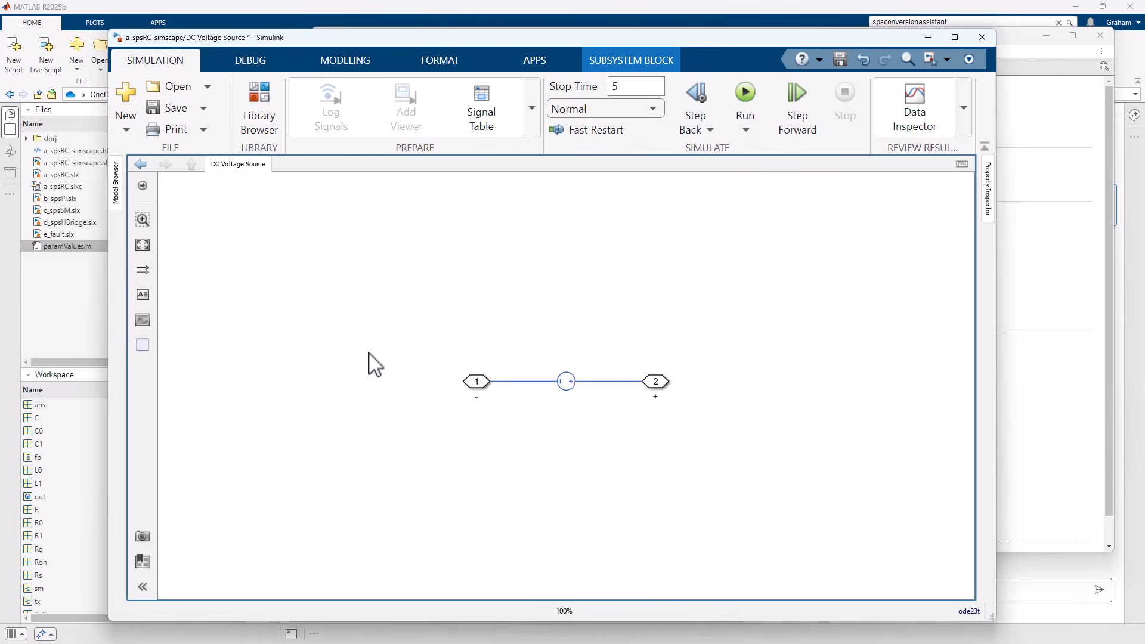
pyautogui.doubleClick(567, 381)
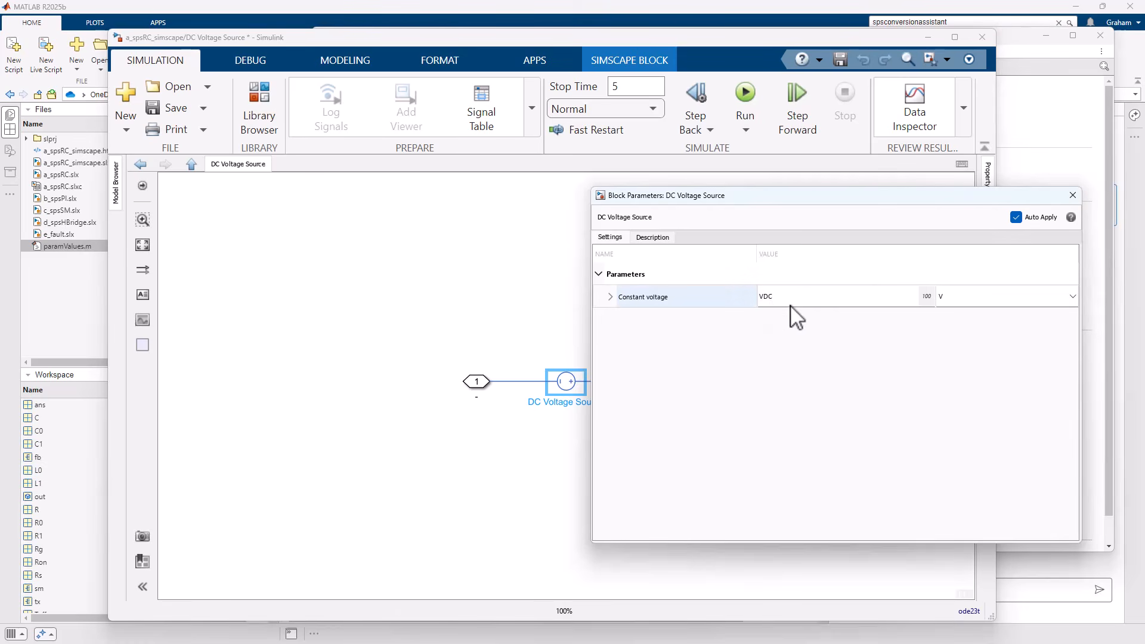
pyautogui.click(1072, 195)
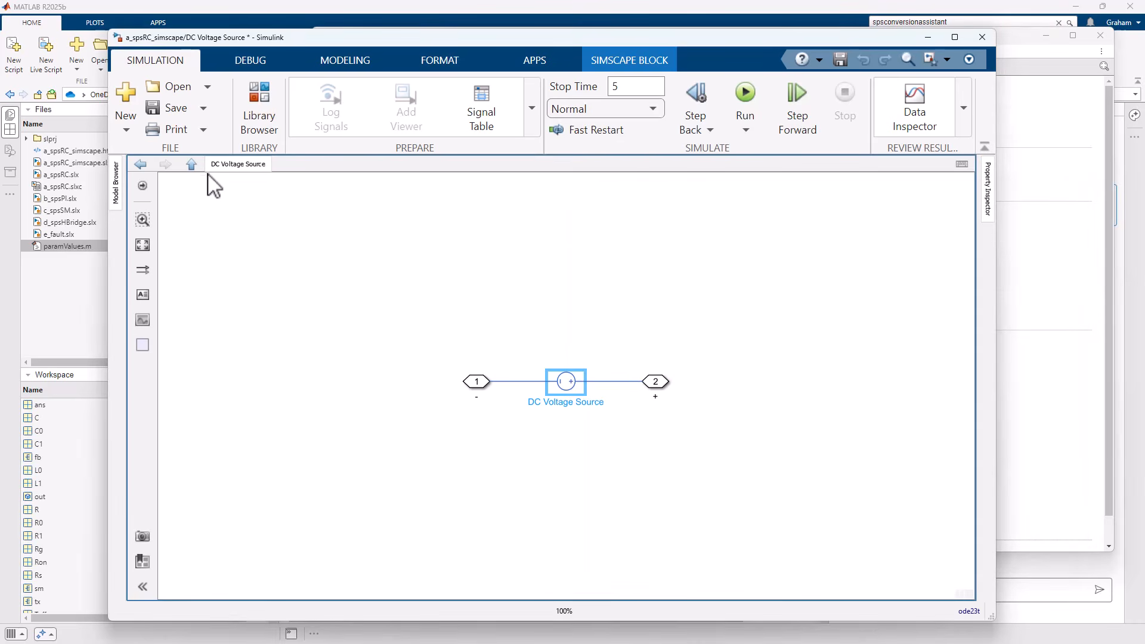
pyautogui.click(191, 165)
# Inspect the resistance parameter of the Resistor inside subsystem R and return to the top level.
pyautogui.click(493, 276)
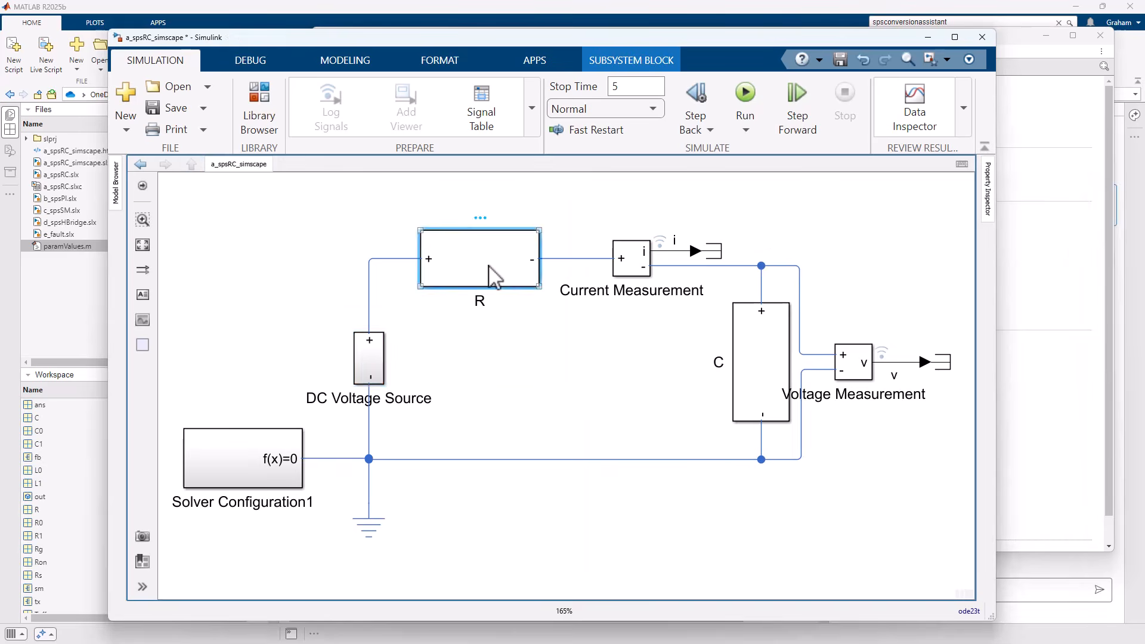
pyautogui.doubleClick(493, 276)
pyautogui.doubleClick(581, 385)
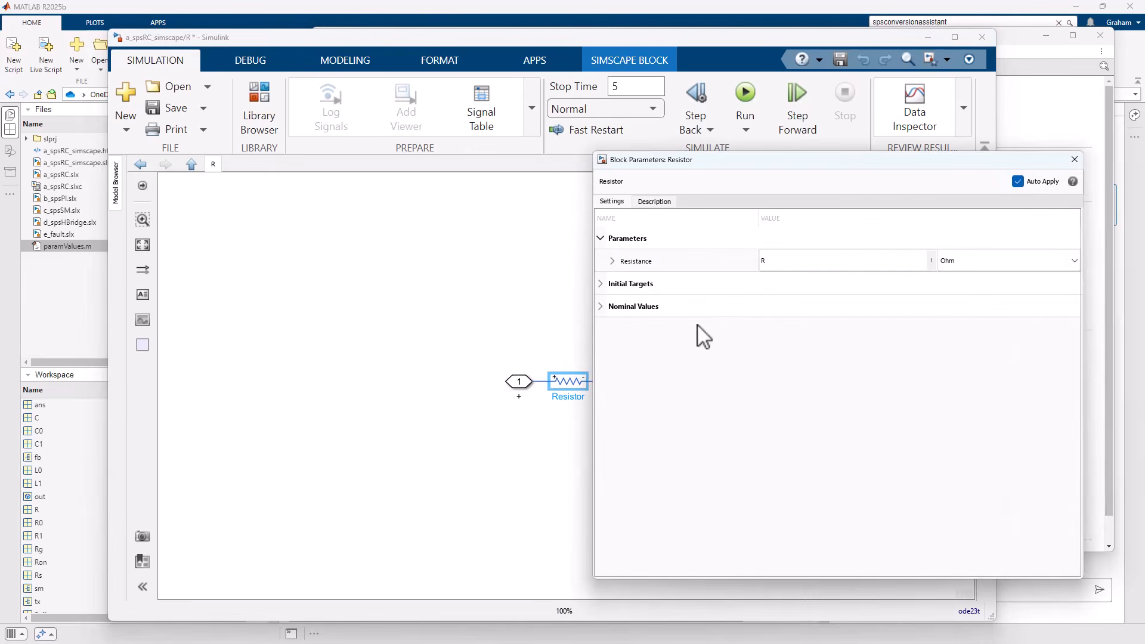
pyautogui.click(1073, 159)
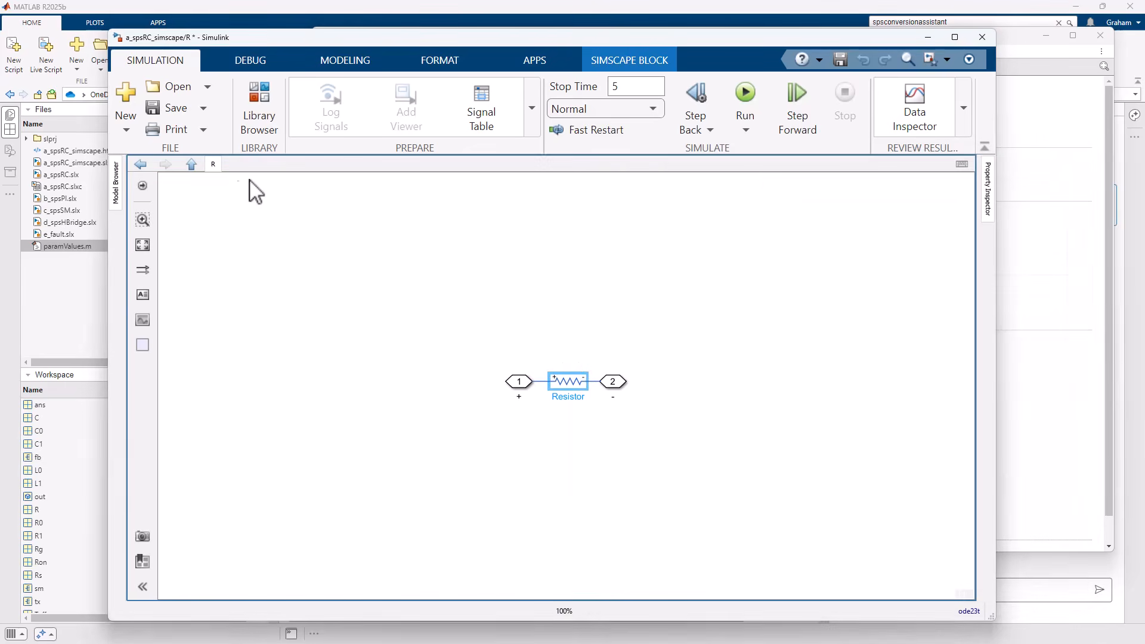
pyautogui.click(191, 165)
# Inspect the capacitance and series resistance parameters of the Capacitor inside subsystem C and return to the top level.
pyautogui.click(771, 365)
pyautogui.doubleClick(771, 365)
pyautogui.click(556, 382)
pyautogui.doubleClick(557, 383)
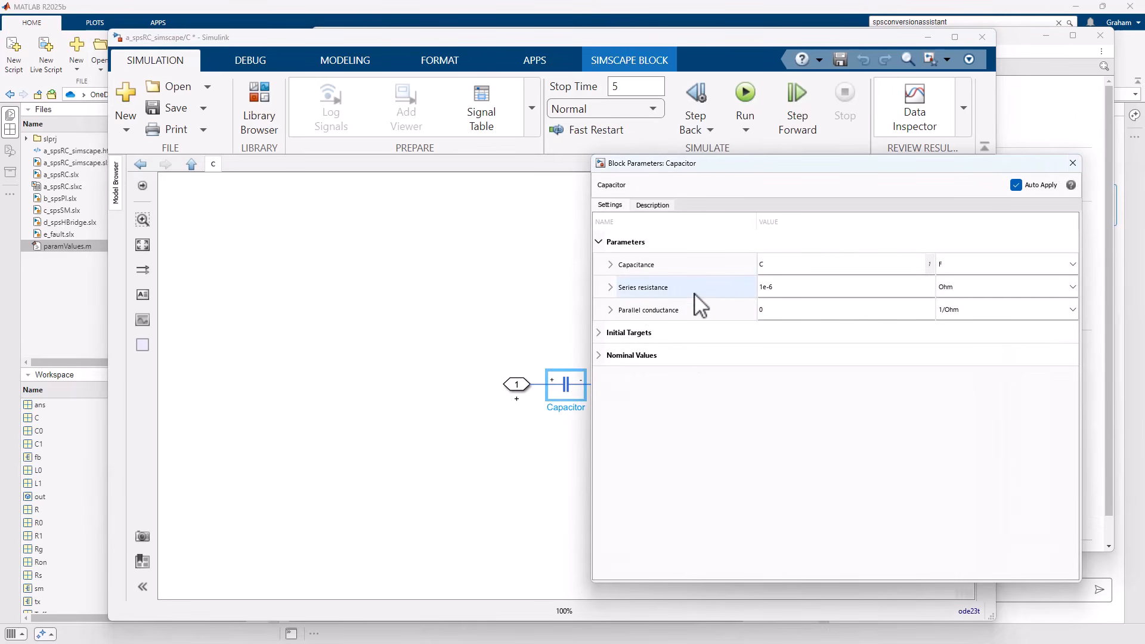
pyautogui.click(773, 293)
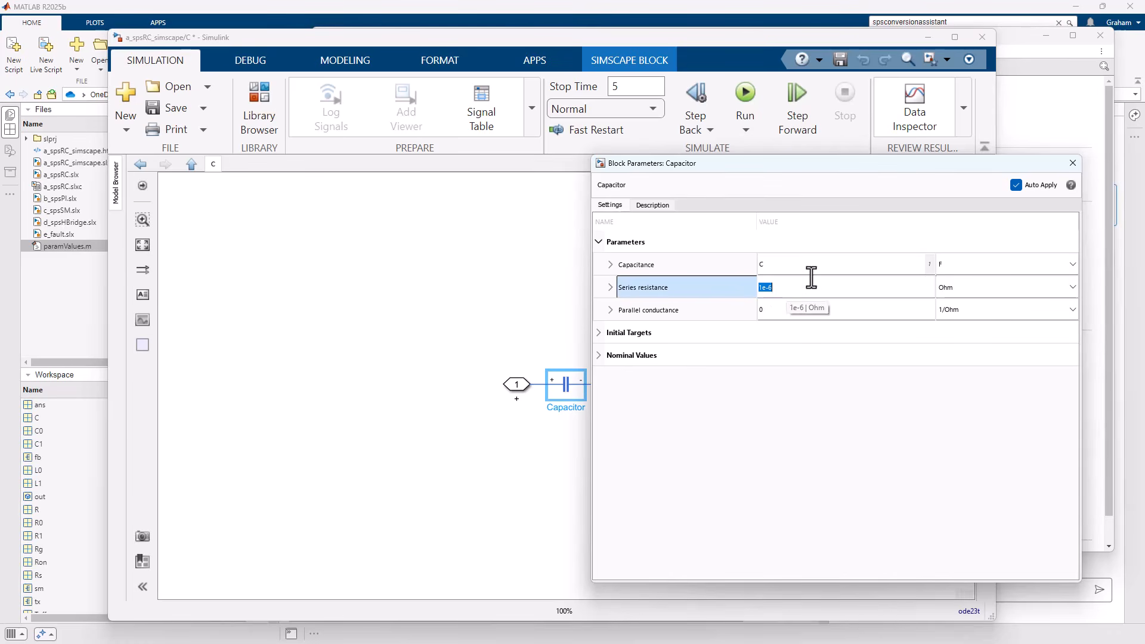
pyautogui.click(1071, 163)
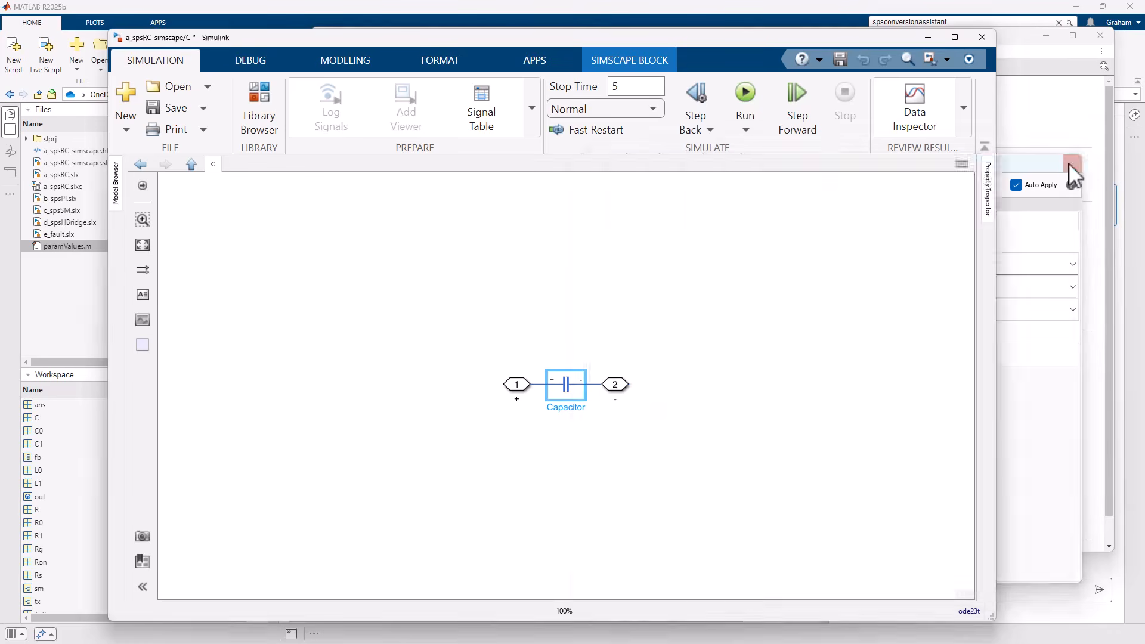
pyautogui.click(191, 163)
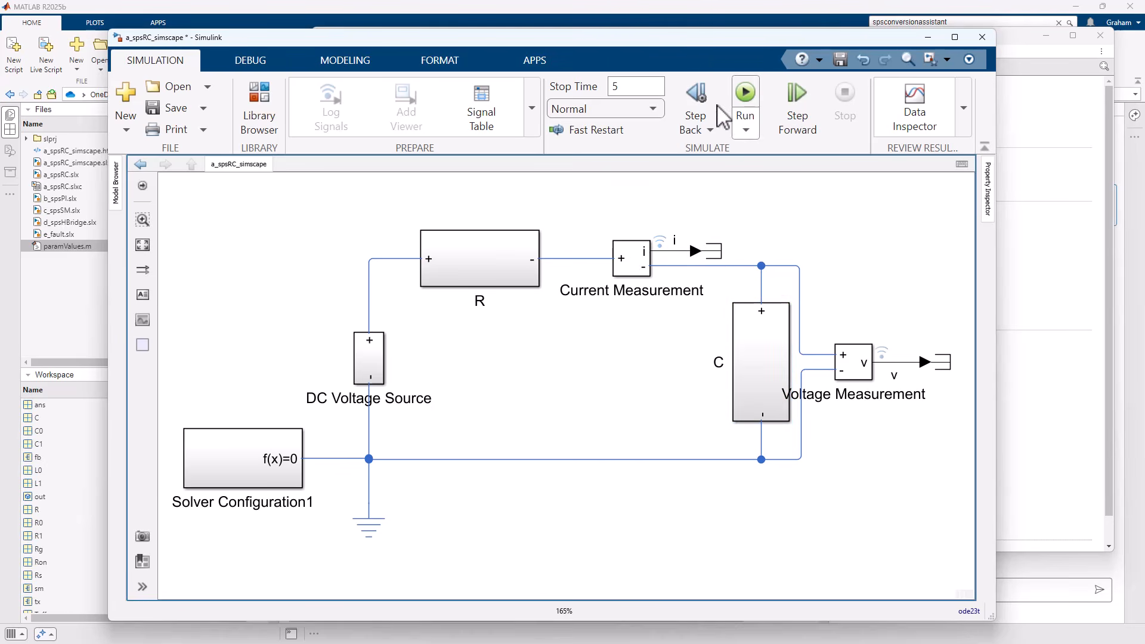
# Simulate the converted model and plot signals i and v from both the a_spsRC and a_spsRC_simscape runs in the Simulation Data Inspector.
pyautogui.click(745, 94)
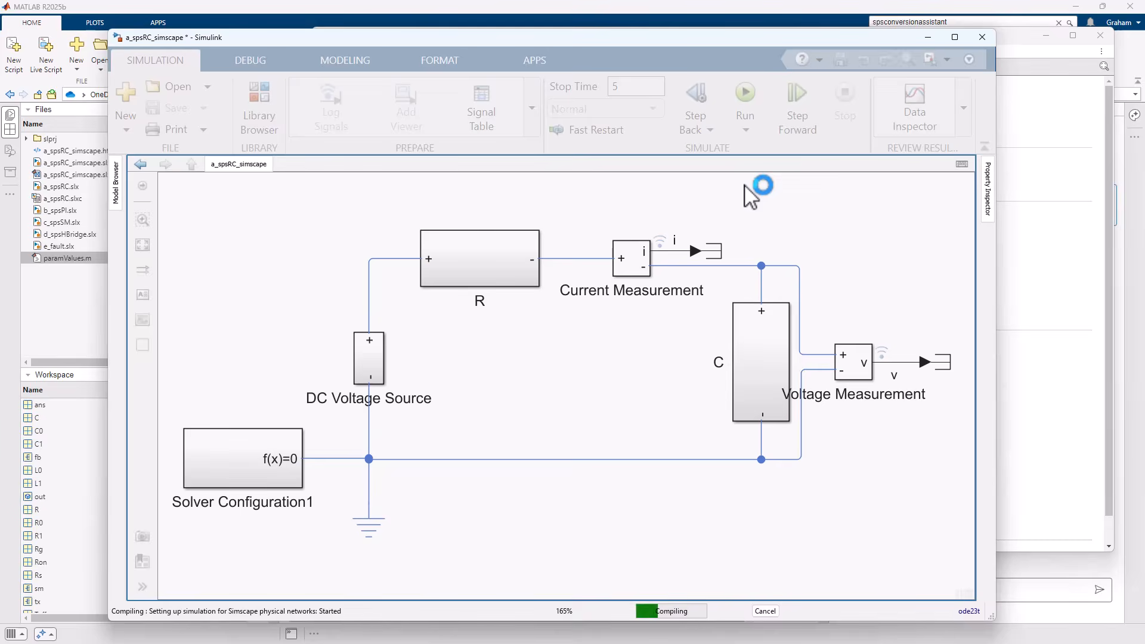
pyautogui.click(921, 98)
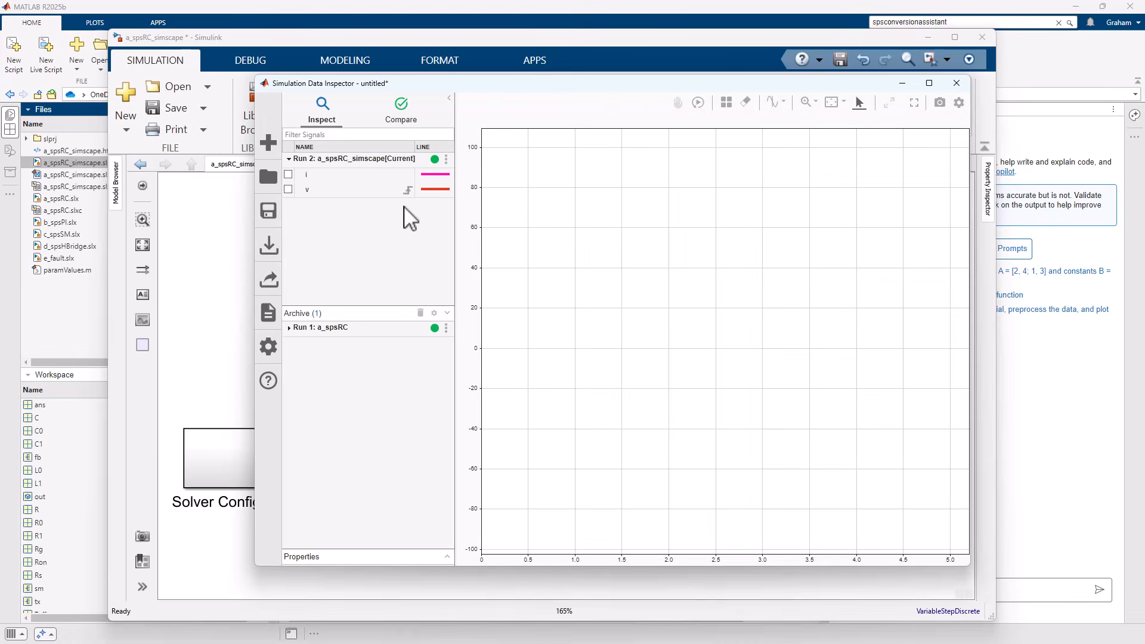
pyautogui.click(289, 328)
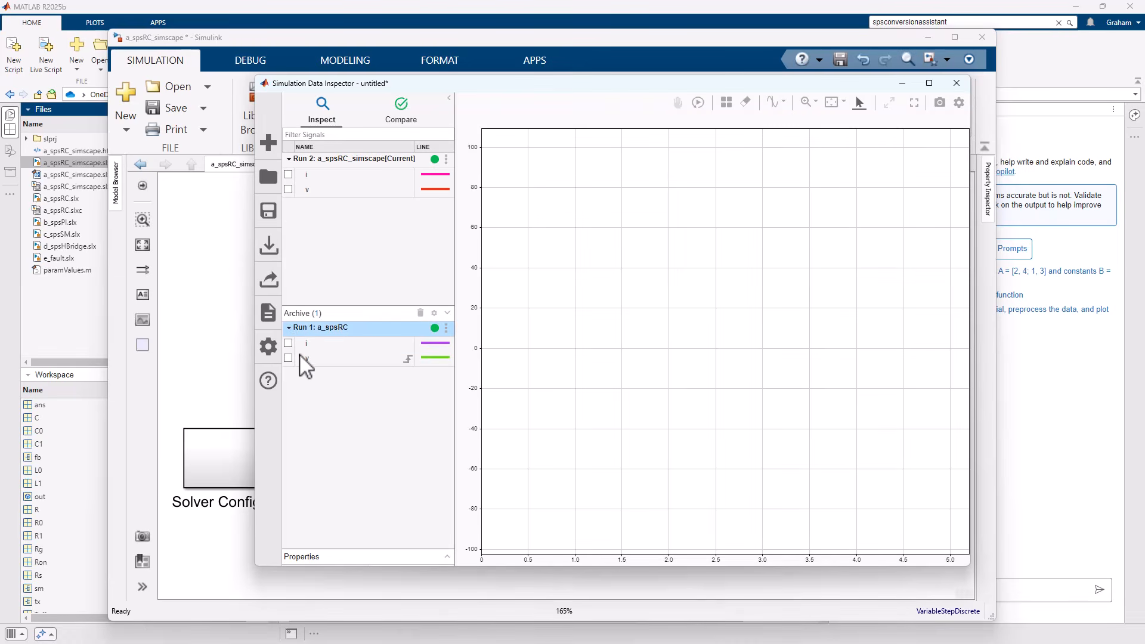
pyautogui.click(288, 343)
pyautogui.click(288, 357)
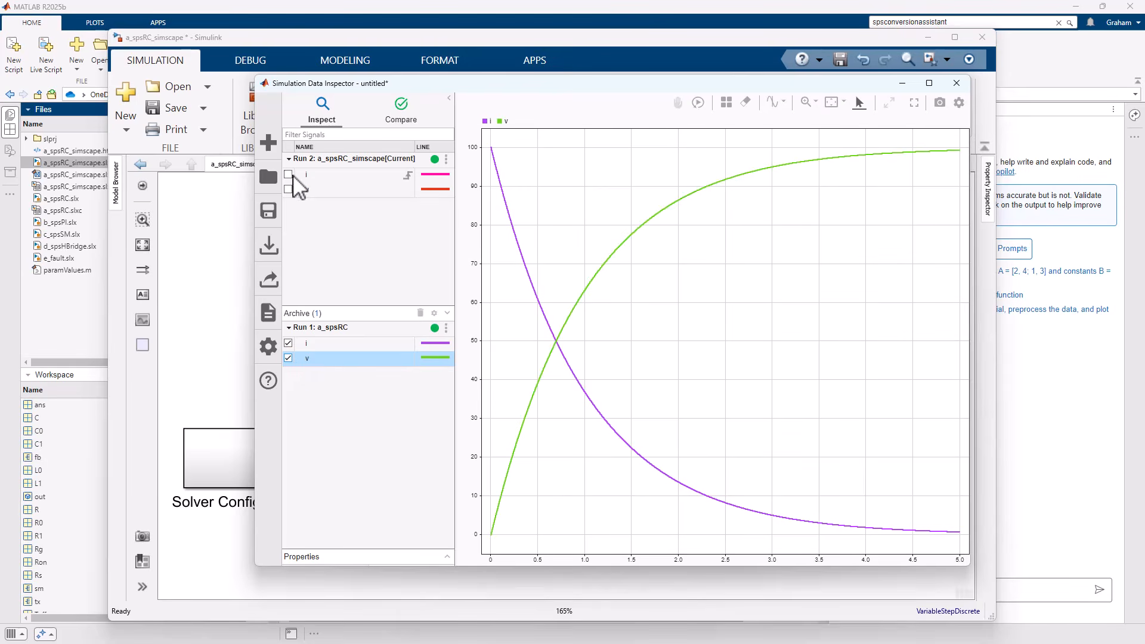
pyautogui.click(288, 174)
pyautogui.click(288, 189)
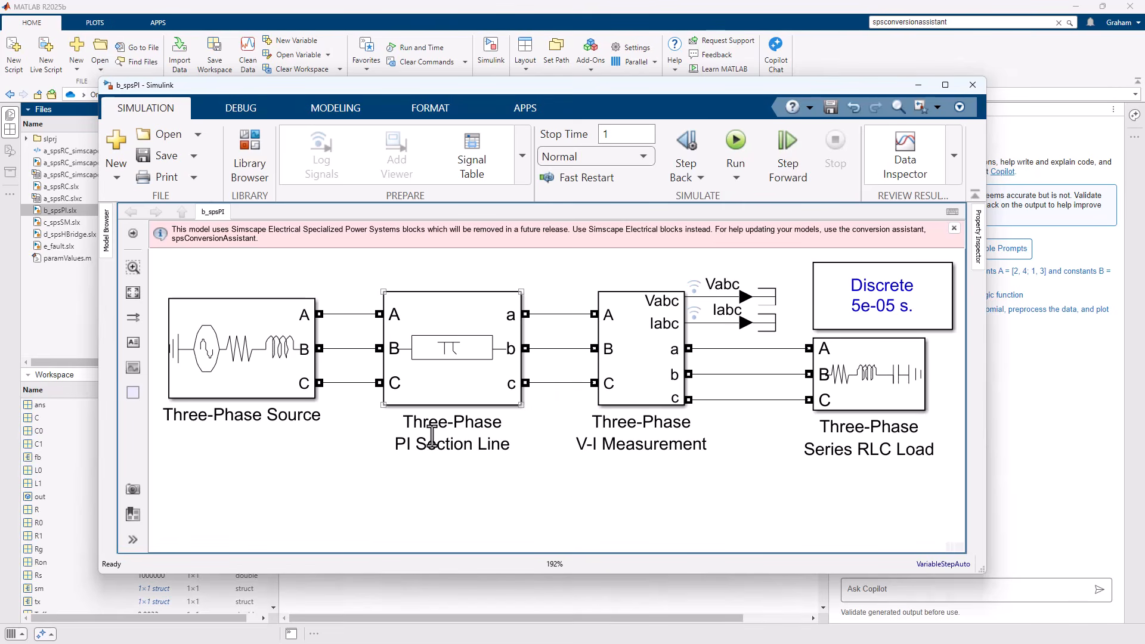
# Inspect the line length and sequence RLC parameters of the Three-Phase PI Section Line block in the b_spsPI model.
pyautogui.doubleClick(459, 392)
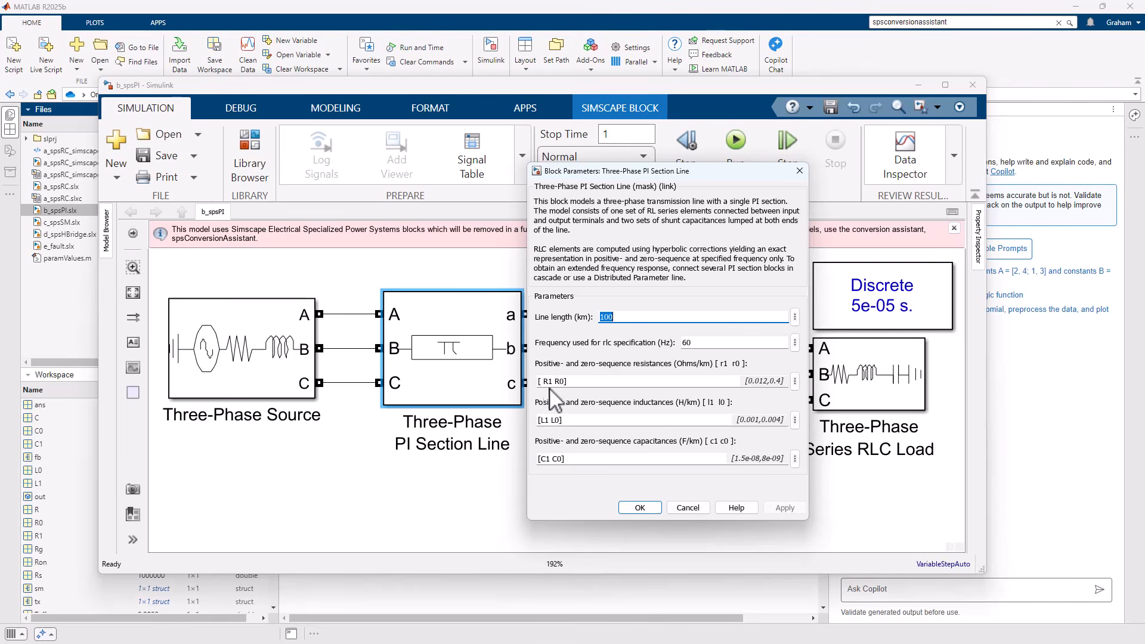
pyautogui.click(637, 509)
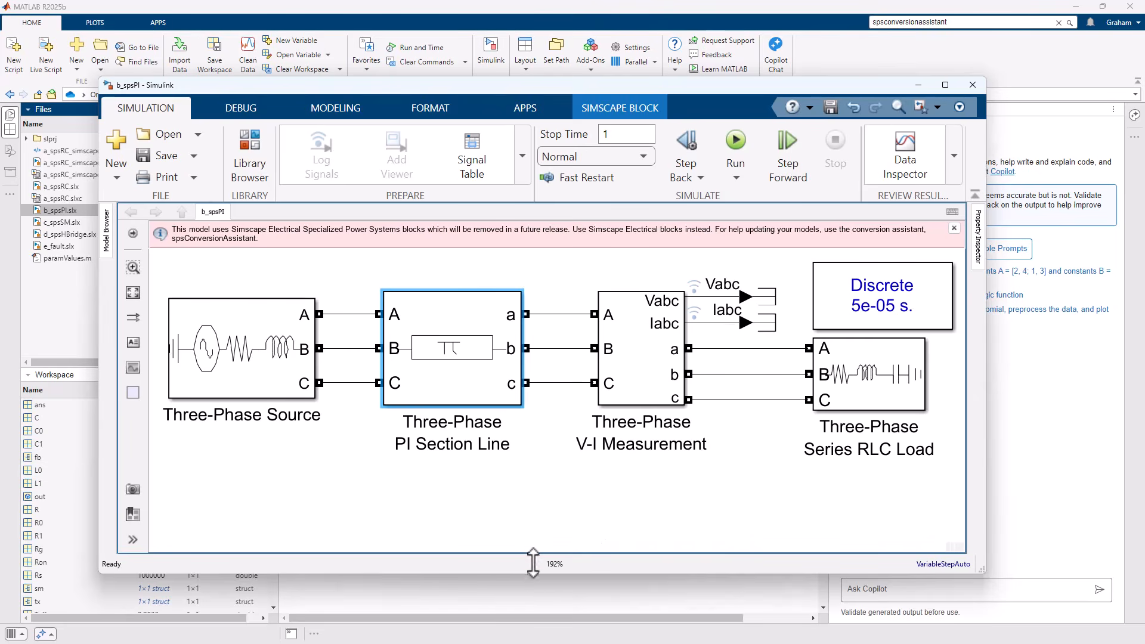
# Convert the b_spsPI model by running spsConversionAssistant('b_spsPI') in the MATLAB Command Window.
pyautogui.click(533, 588)
pyautogui.write('s')
pyautogui.press('Up')
pyautogui.press('Left')
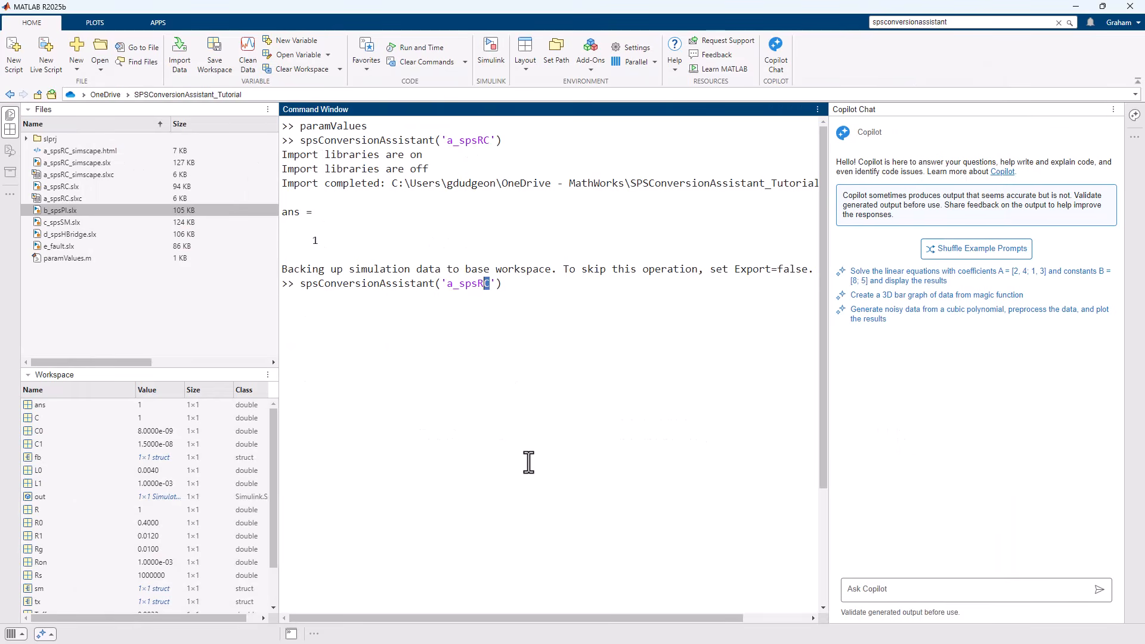
pyautogui.write('b')
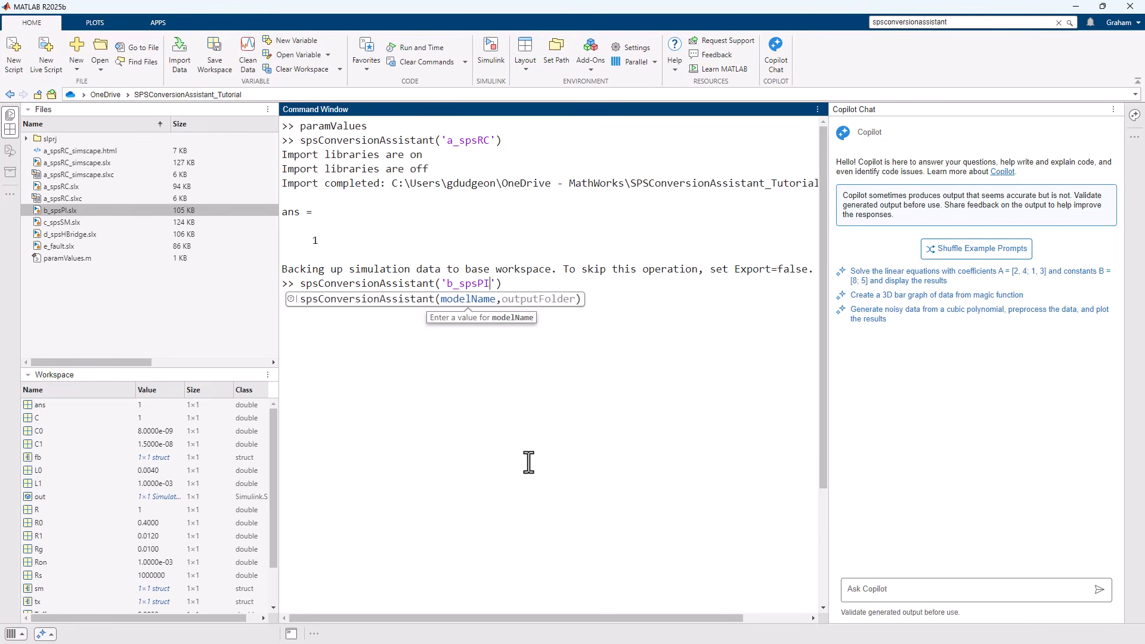
pyautogui.press('Return')
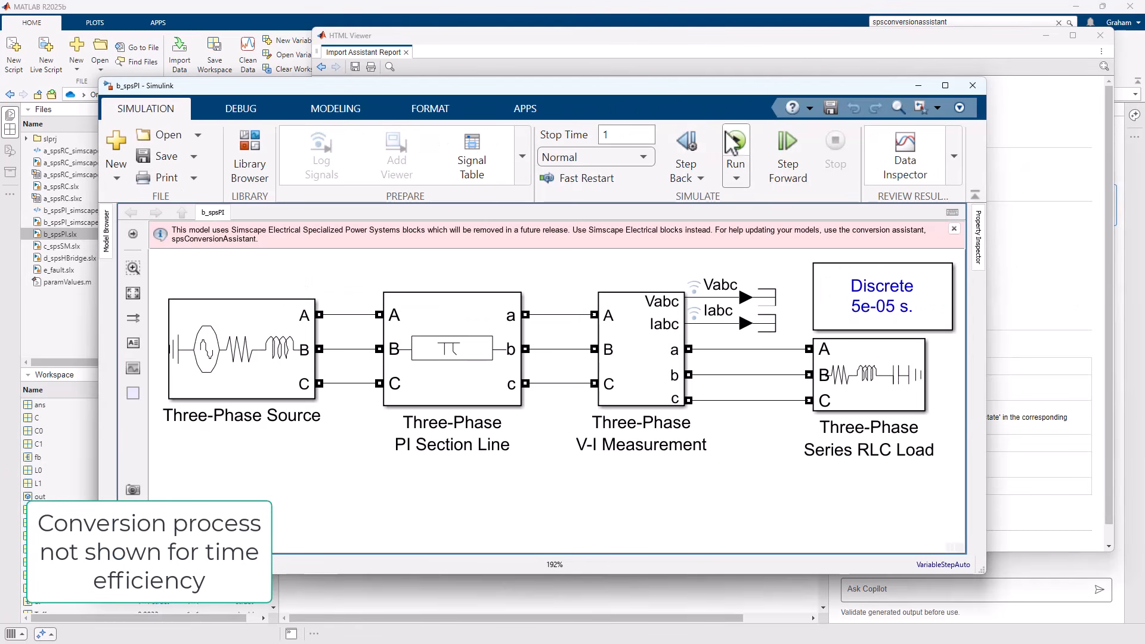
# Simulate the original b_spsPI model and review the block support and guidance in its Import Assistant Report.
pyautogui.click(735, 143)
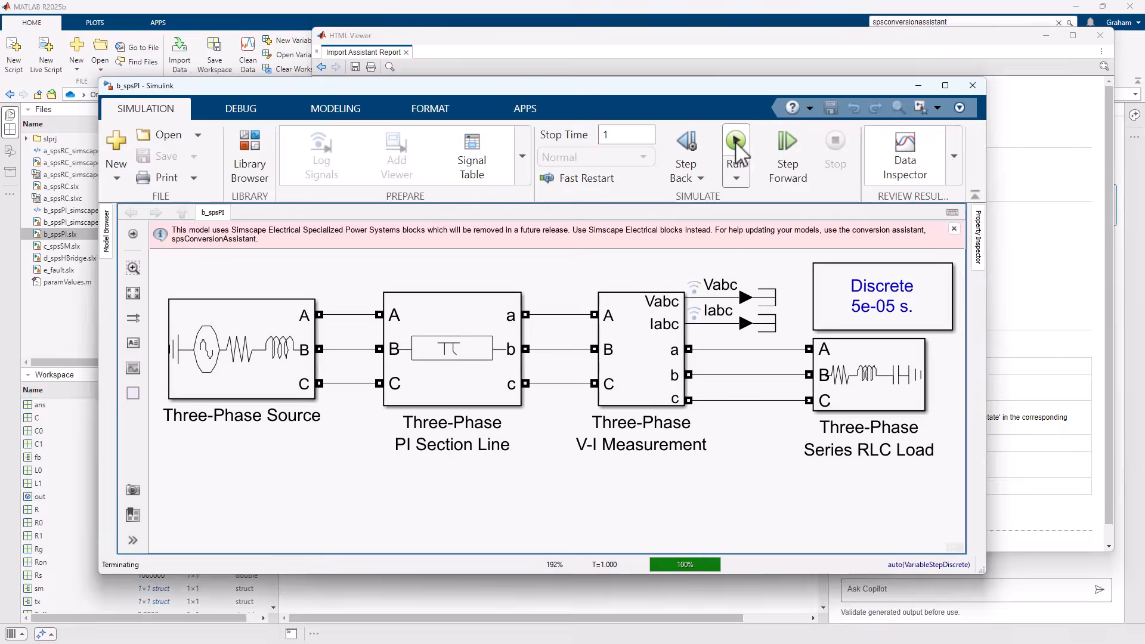
pyautogui.click(918, 85)
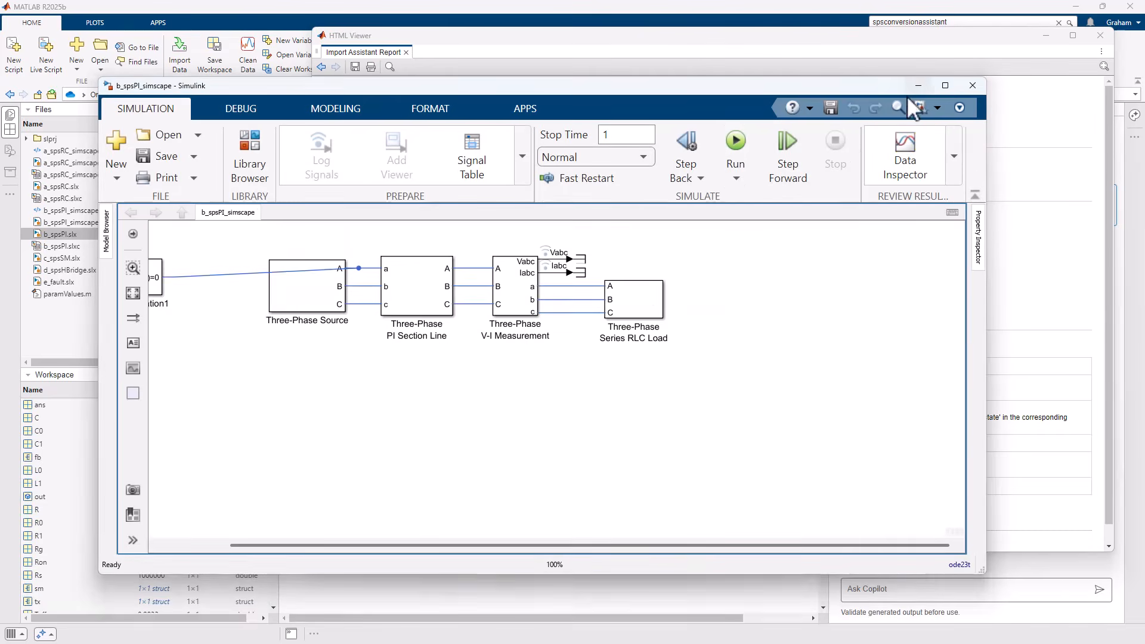
pyautogui.click(1004, 234)
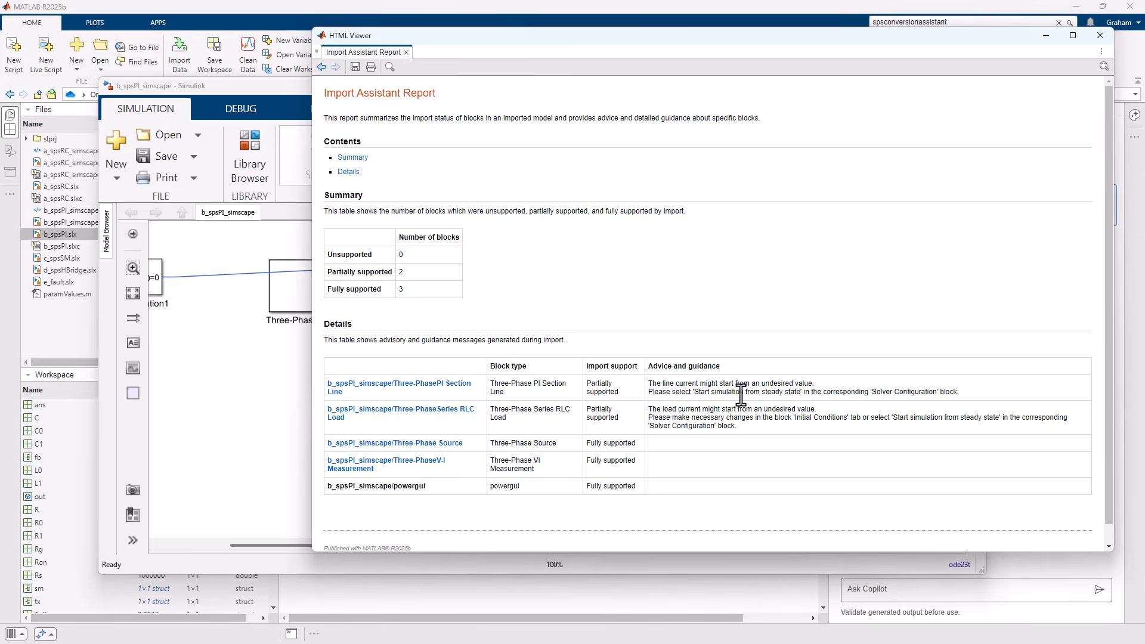
# Tidy the converted b_spsPI_simscape diagram by moving the Solver Configuration1 block directly above the Three-Phase Source.
pyautogui.click(257, 381)
pyautogui.press('space')
pyautogui.moveTo(240, 368); pyautogui.dragTo(476, 280)
pyautogui.click(395, 290)
pyautogui.press('space')
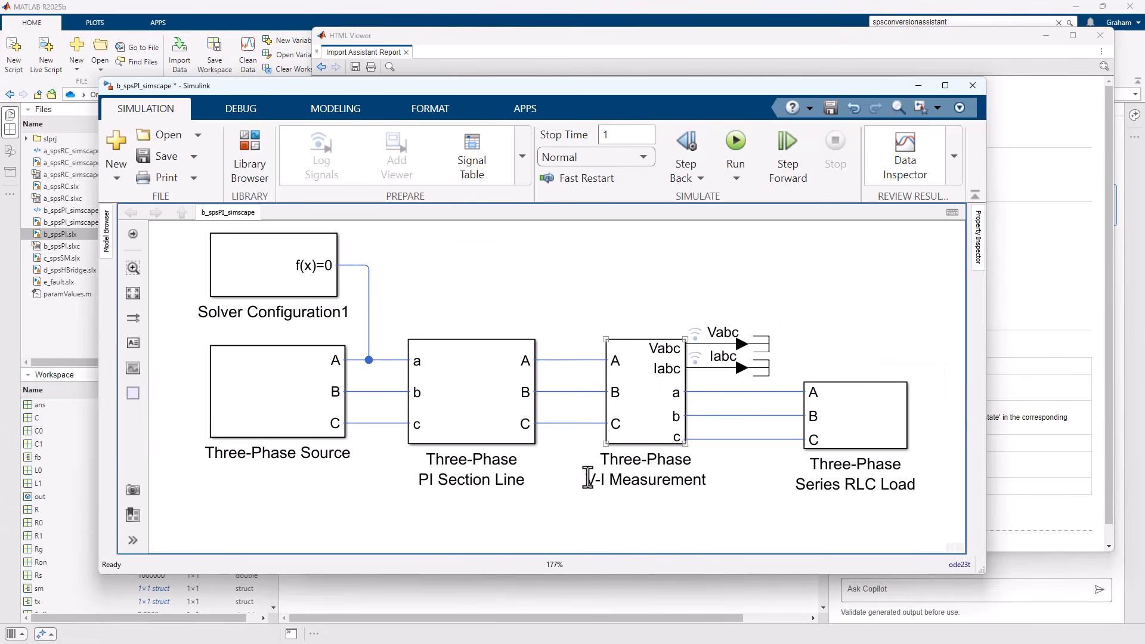
pyautogui.click(295, 416)
# Simulate the converted b_spsPI_simscape model and clear the i and v traces from the Simulation Data Inspector plot.
pyautogui.click(725, 136)
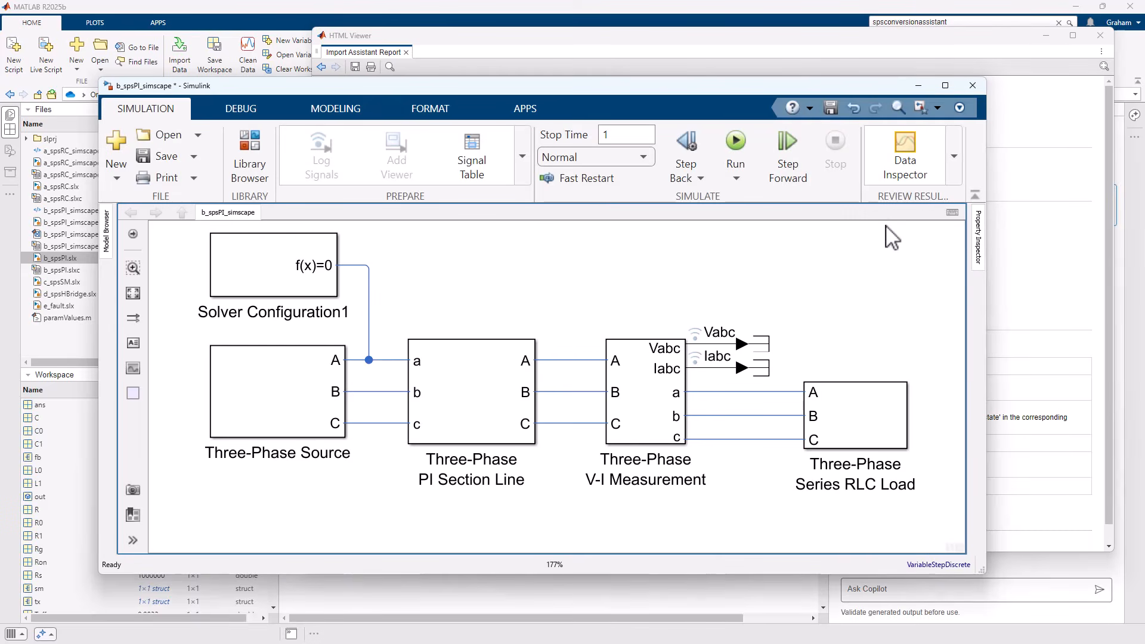
pyautogui.click(915, 179)
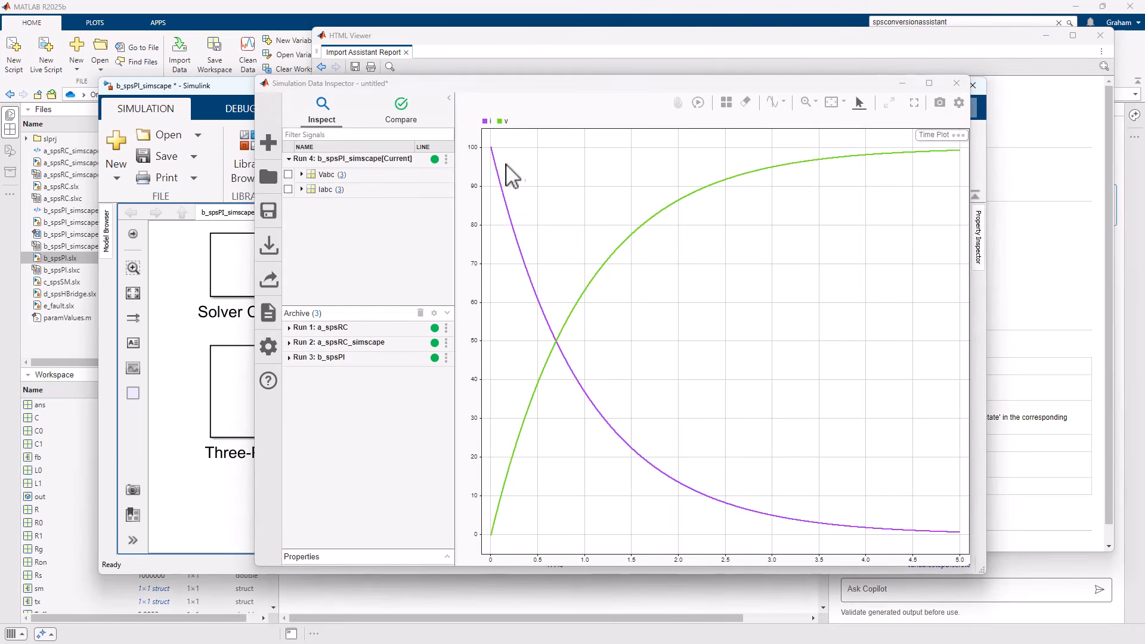
pyautogui.click(489, 123)
pyautogui.click(288, 358)
pyautogui.click(288, 343)
pyautogui.click(289, 388)
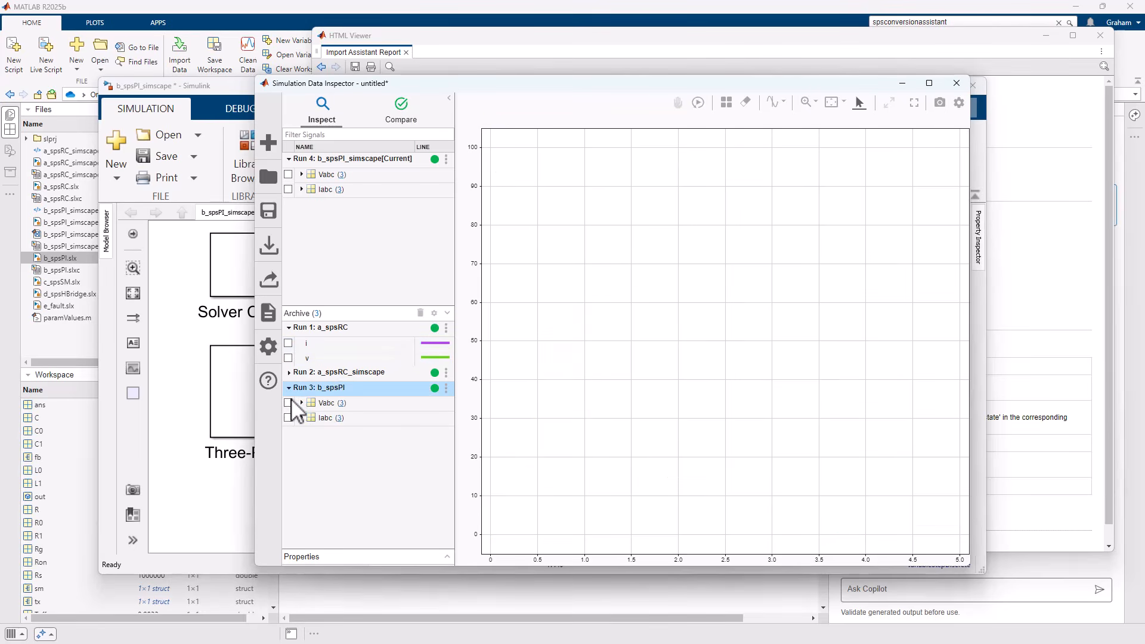
# Plot the Iabc(2) signal from both the b_spsPI and b_spsPI_simscape runs.
pyautogui.click(302, 417)
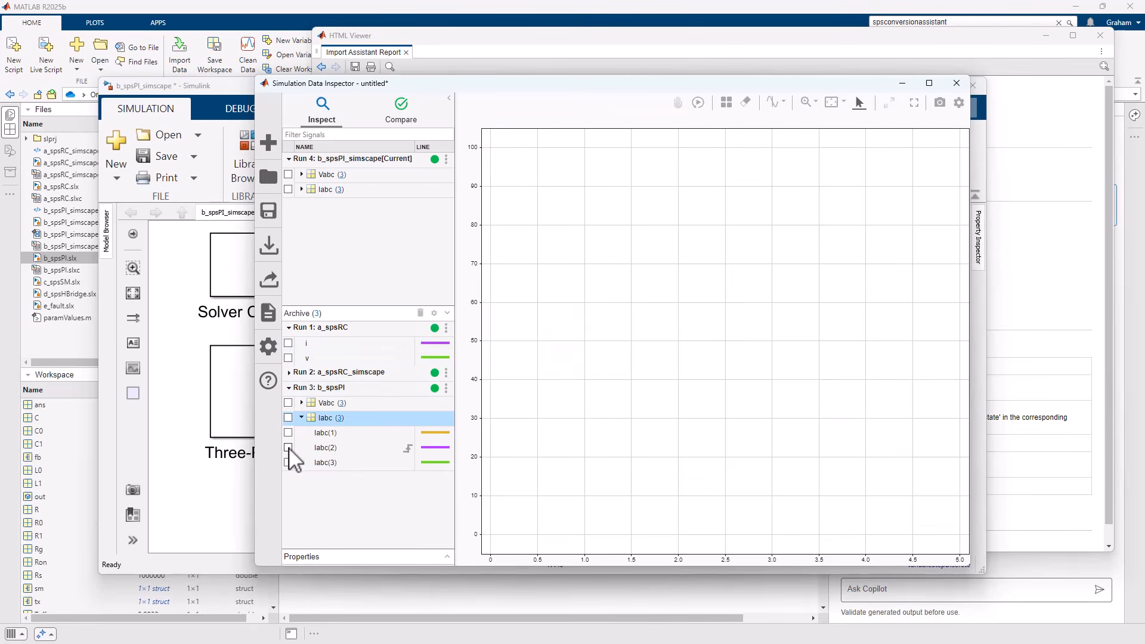
pyautogui.click(288, 448)
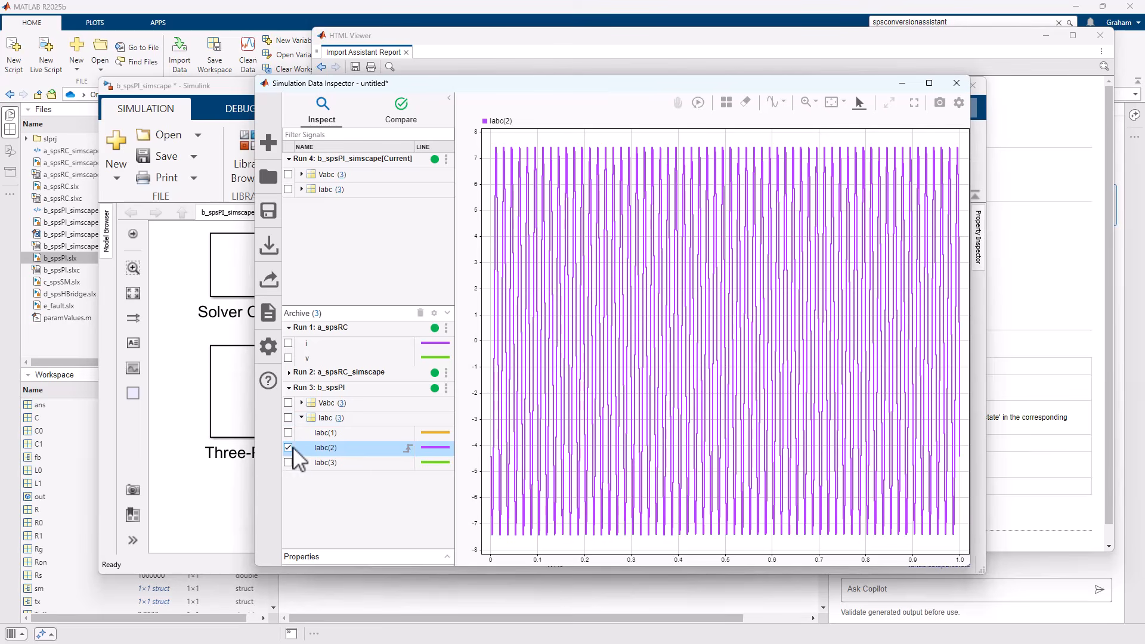
pyautogui.click(302, 191)
pyautogui.click(301, 189)
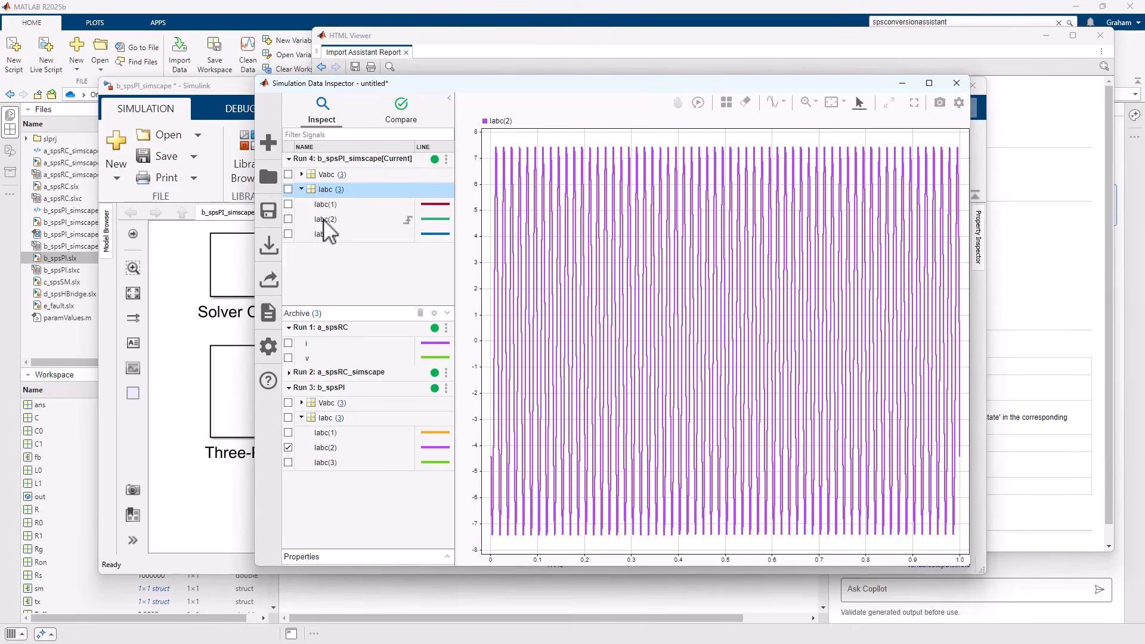
pyautogui.click(288, 219)
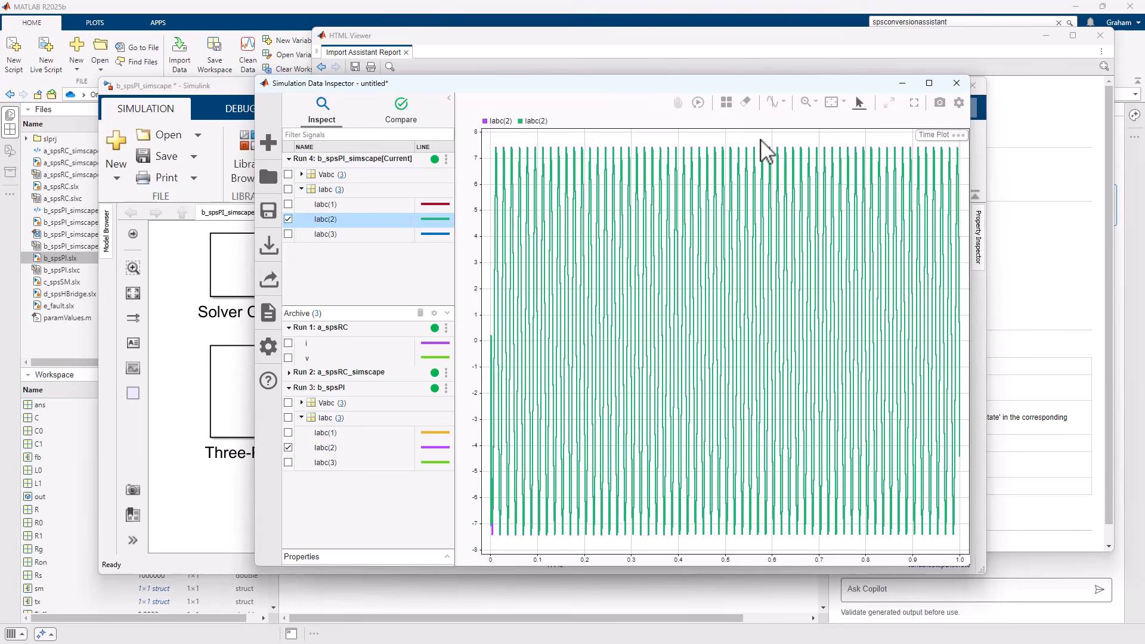
# Compare the two Iabc(2) traces closely at one current peak, restore the full plot range and close the Simulation Data Inspector.
pyautogui.click(806, 102)
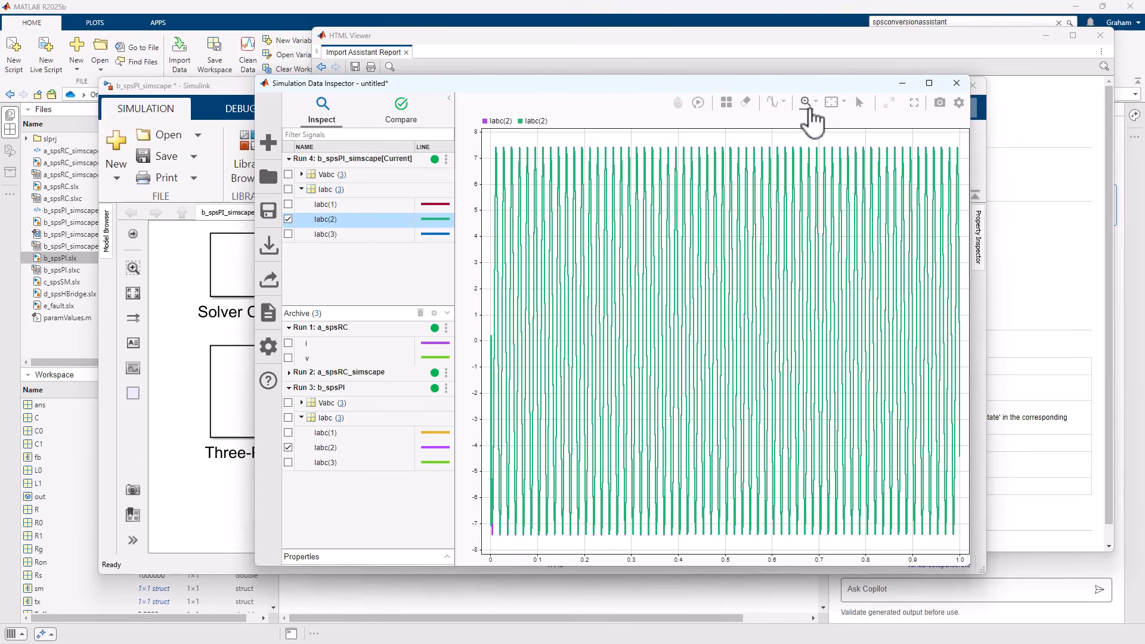
pyautogui.moveTo(785, 139)
pyautogui.mouseDown()
pyautogui.moveTo(812, 143)
pyautogui.moveTo(664, 284)
pyautogui.mouseUp()
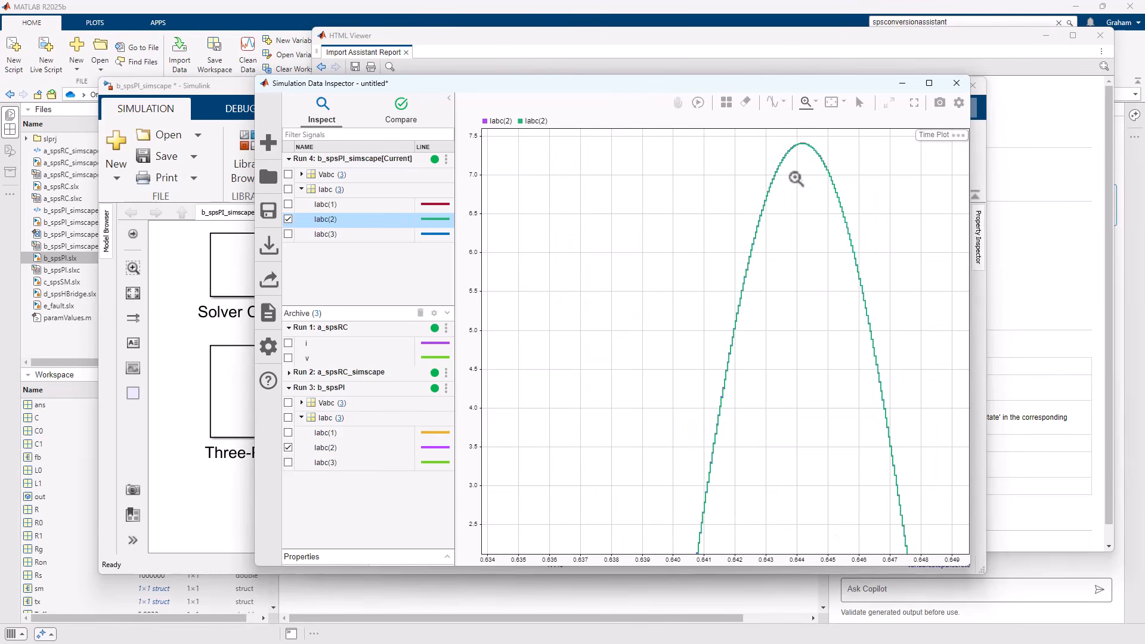
pyautogui.moveTo(767, 142); pyautogui.dragTo(826, 201)
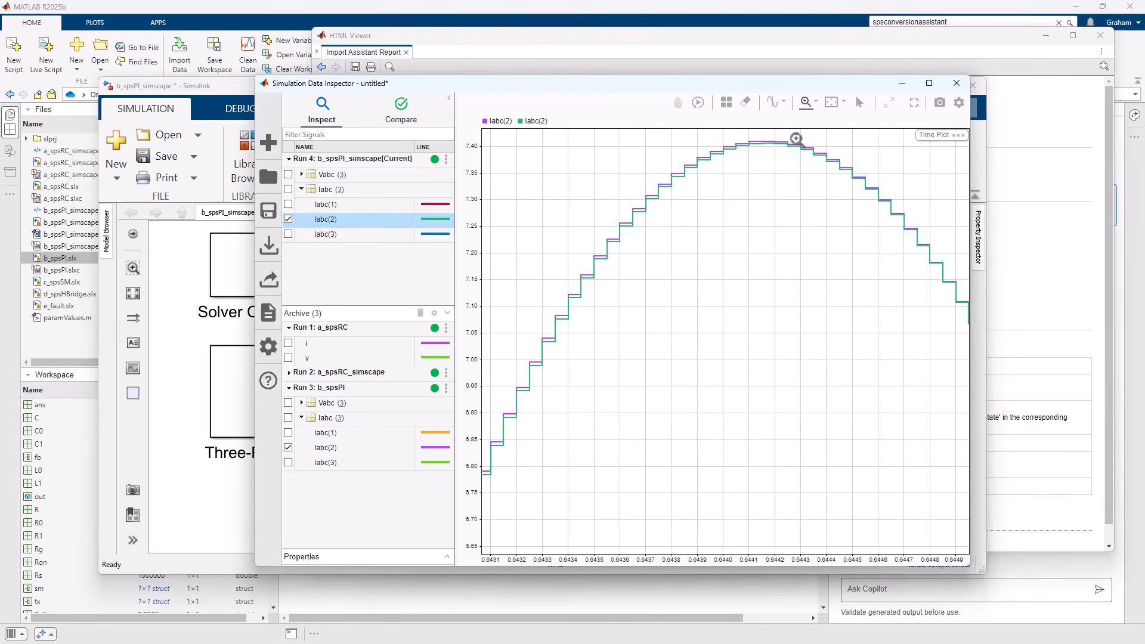
pyautogui.click(831, 104)
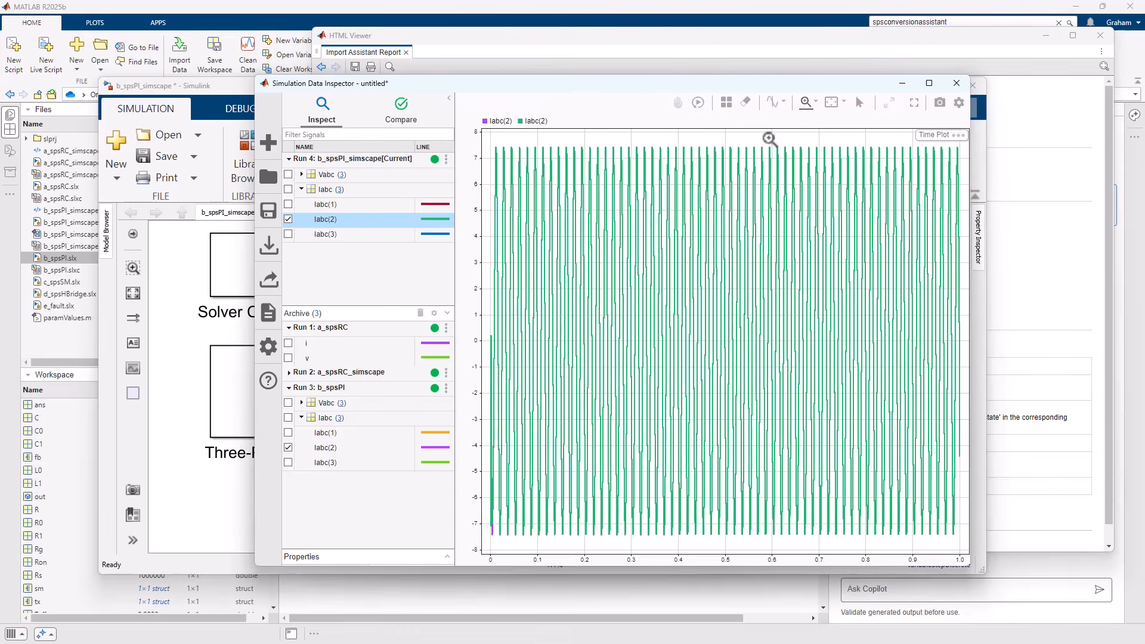
pyautogui.click(956, 83)
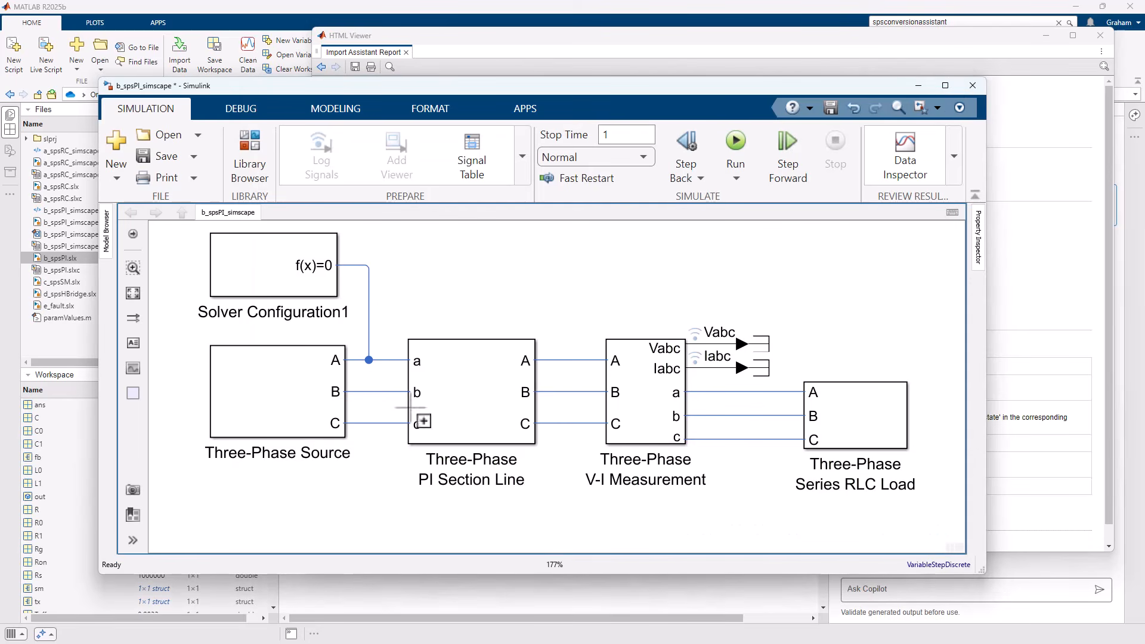
# Inspect the parameters of the Transmission Line (Three-Phase) block inside the converted Three-Phase PI Section Line subsystem, widening the dialog to show full expressions.
pyautogui.click(484, 412)
pyautogui.doubleClick(456, 423)
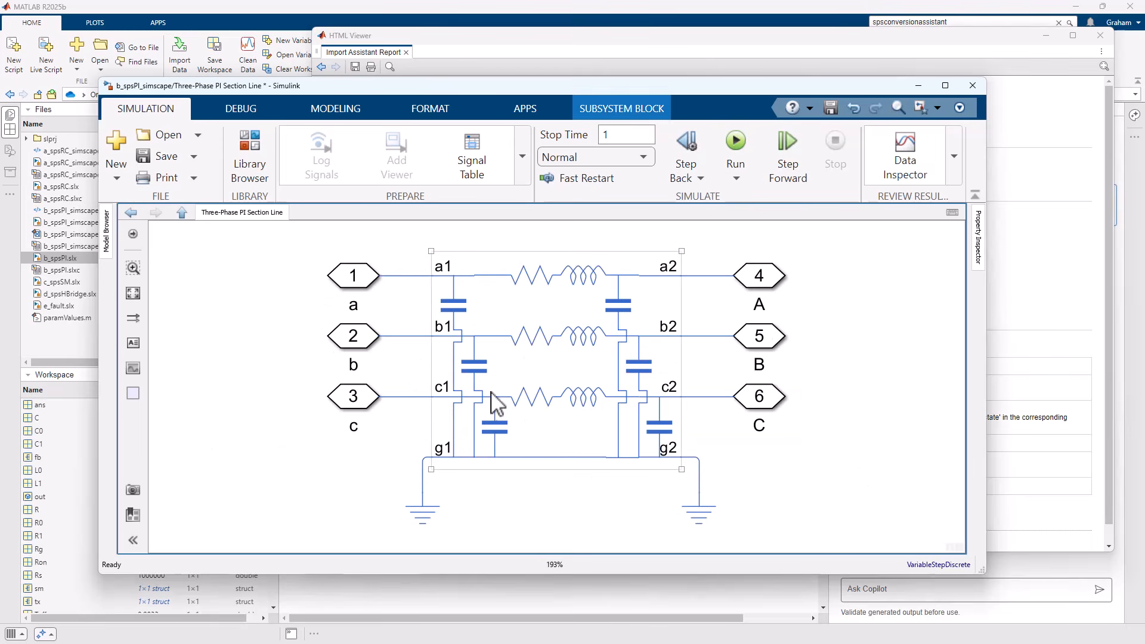
pyautogui.doubleClick(575, 356)
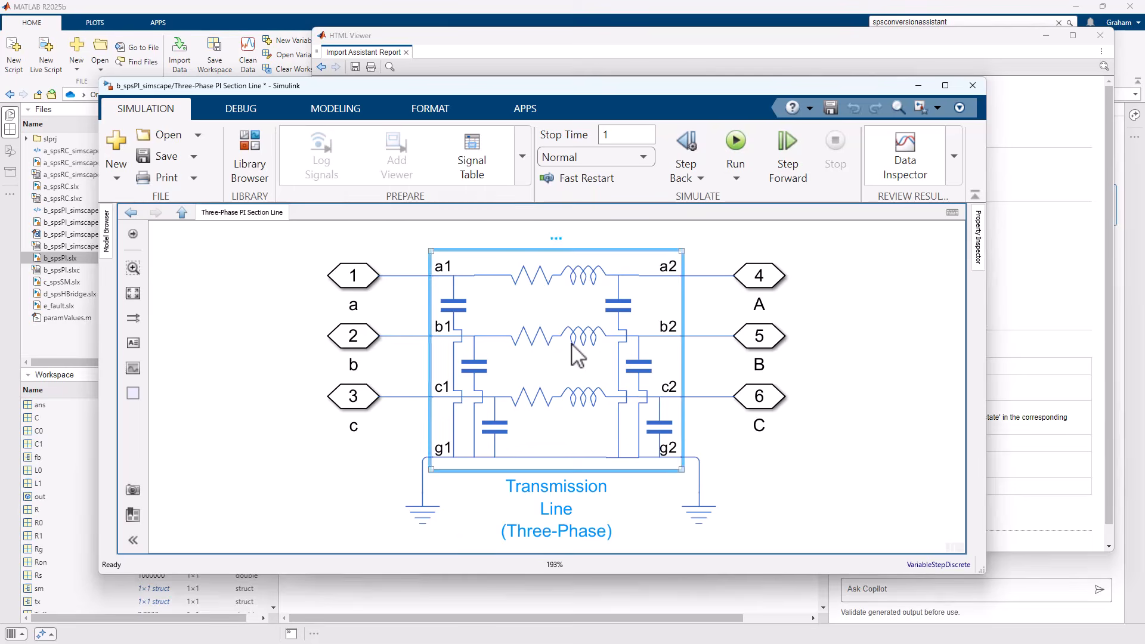
pyautogui.moveTo(362, 149); pyautogui.dragTo(536, 108)
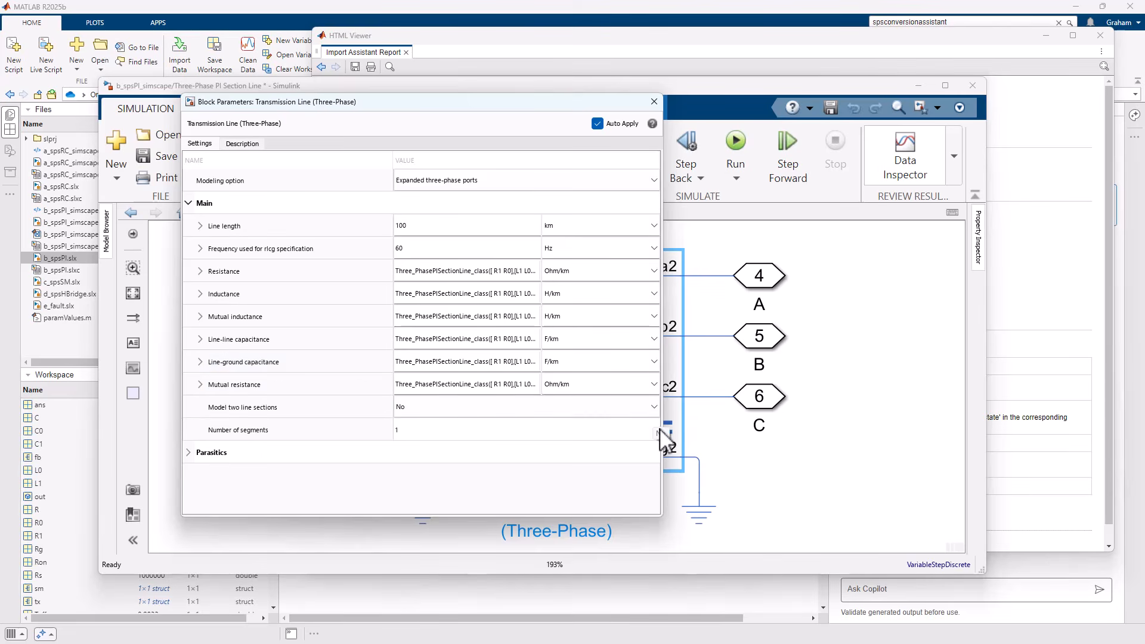
pyautogui.moveTo(664, 424); pyautogui.dragTo(992, 417)
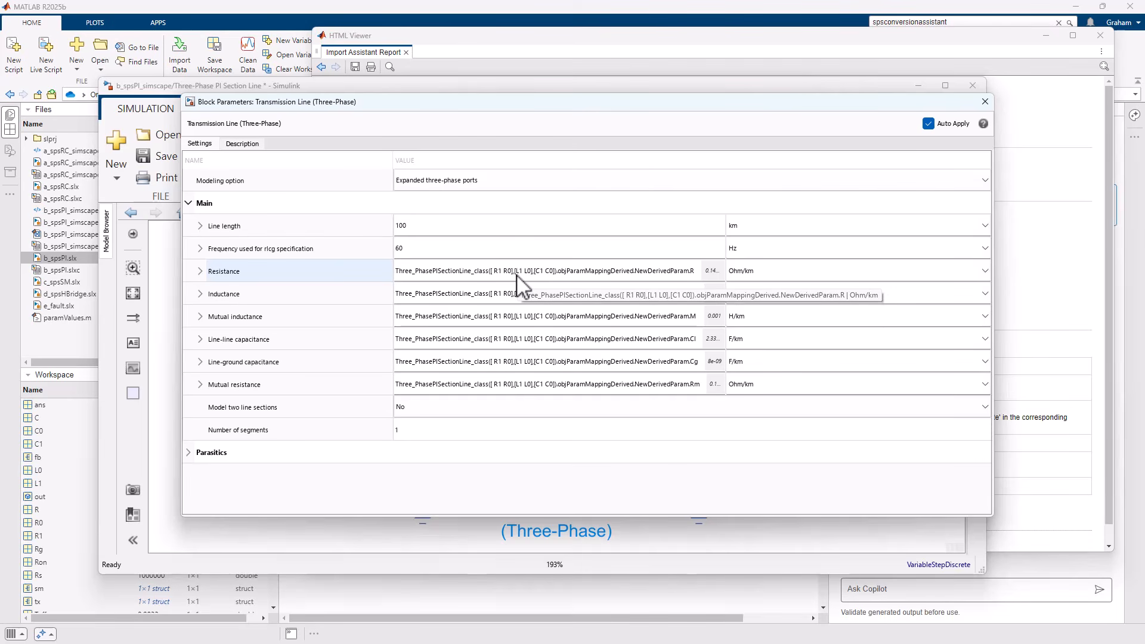
# Copy the transmission line's Resistance expression and evaluate it in the MATLAB Command Window.
pyautogui.click(471, 273)
pyautogui.hotkey('ctrl', 'c')
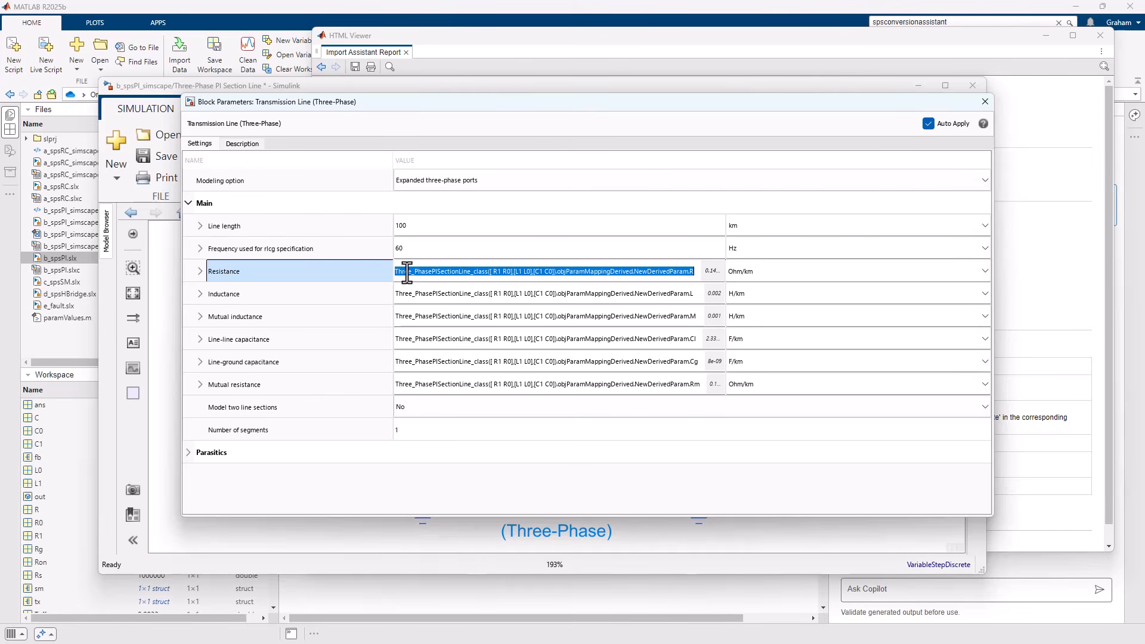
pyautogui.click(483, 579)
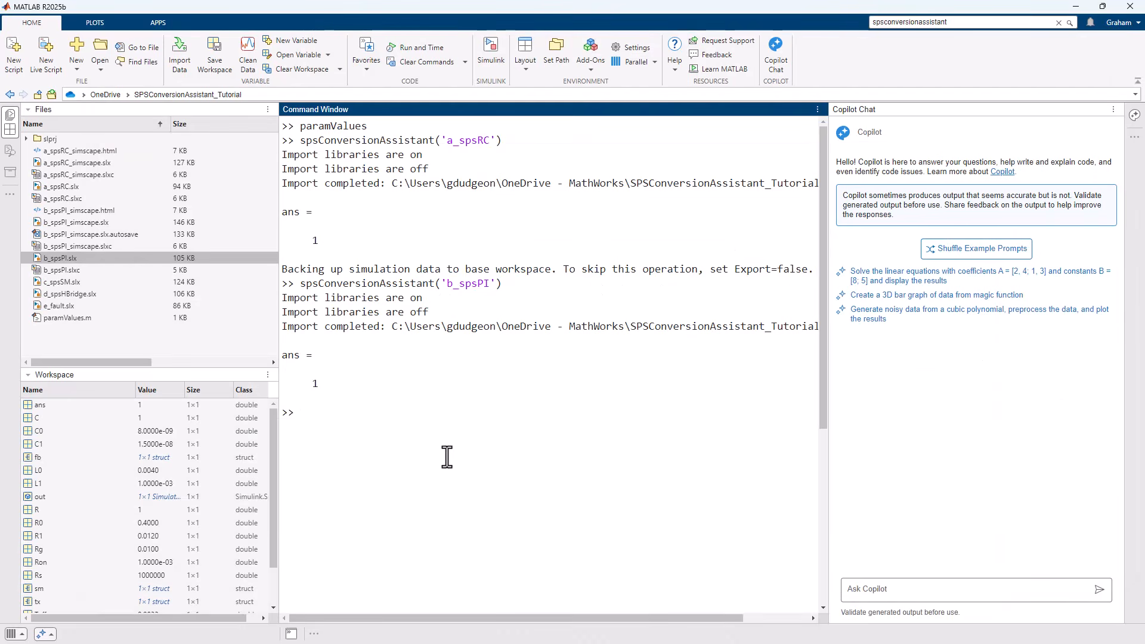
pyautogui.moveTo(830, 395); pyautogui.dragTo(1040, 403)
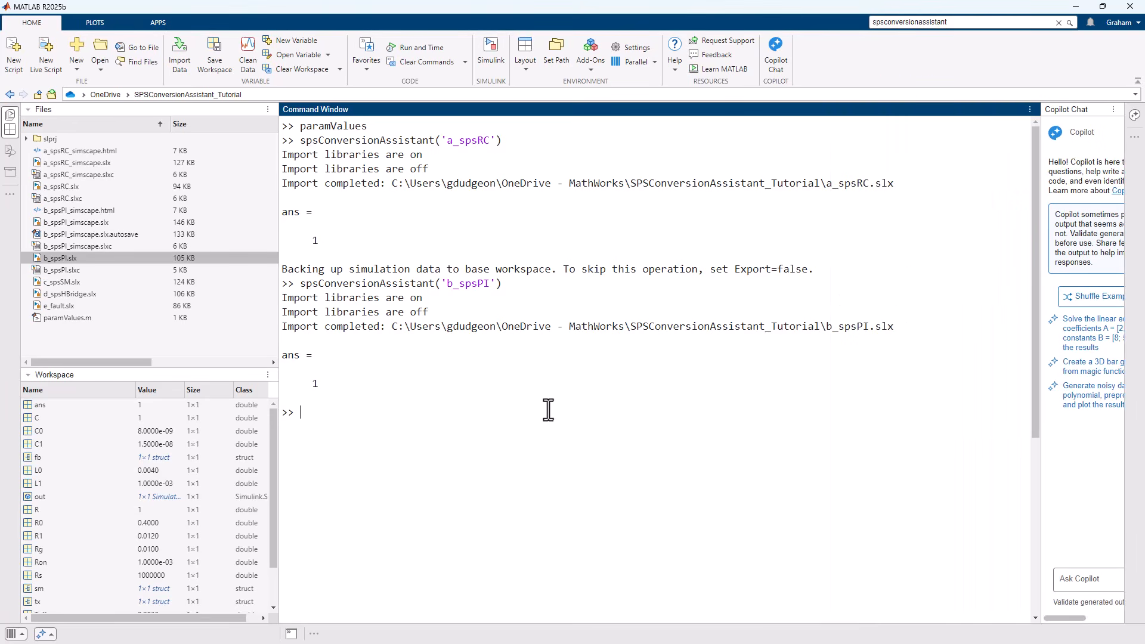
pyautogui.hotkey('ctrl', 'v')
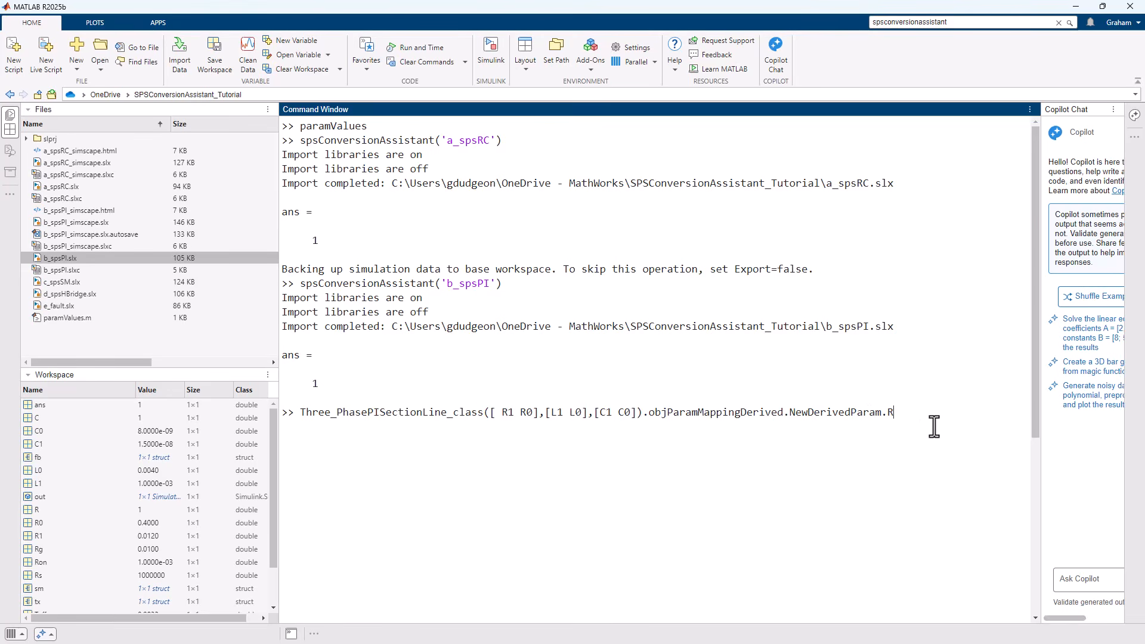
pyautogui.press('Return')
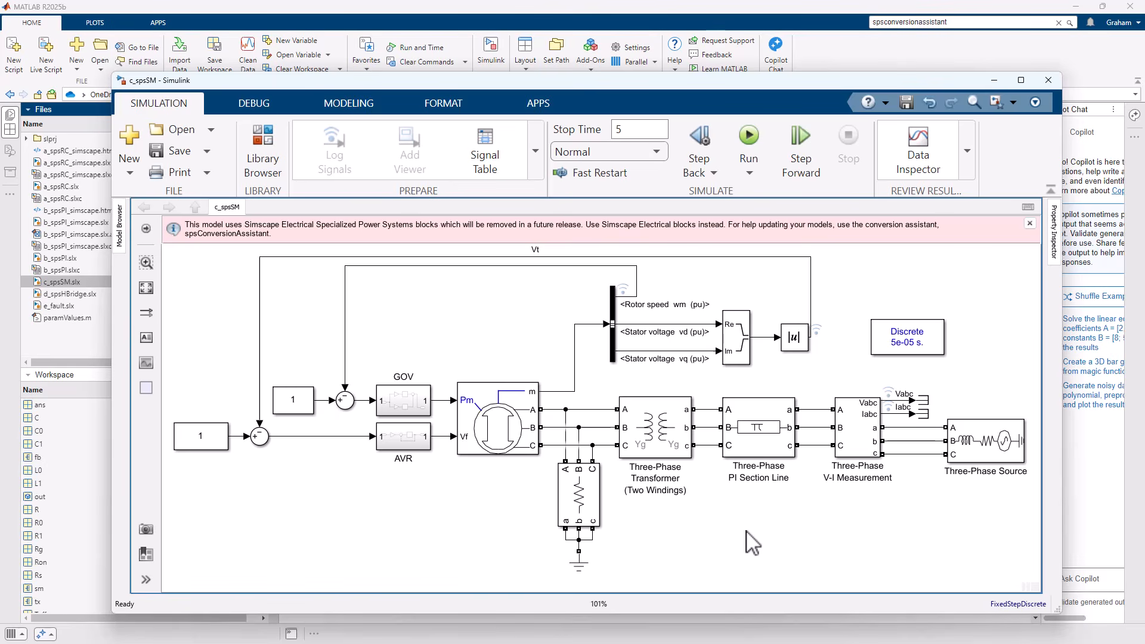
# Examine the main blocks of the c_spsSM model and inspect the parameters of the Synchronous Machine pu Standard block.
pyautogui.click(523, 421)
pyautogui.click(499, 335)
pyautogui.click(663, 434)
pyautogui.click(776, 427)
pyautogui.doubleClick(503, 429)
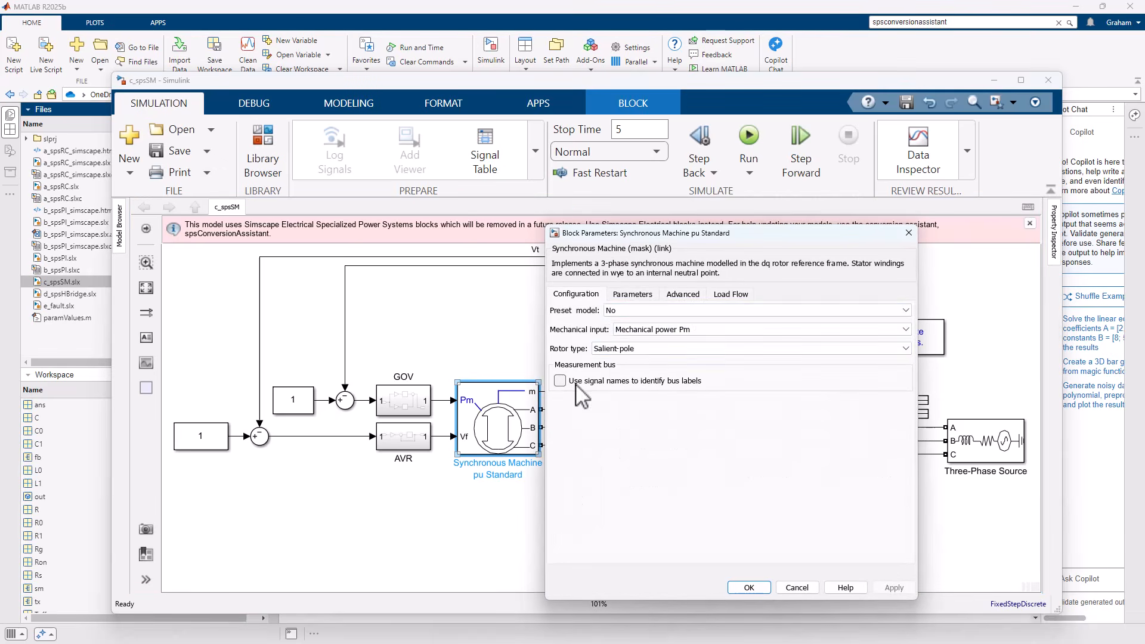
pyautogui.click(633, 294)
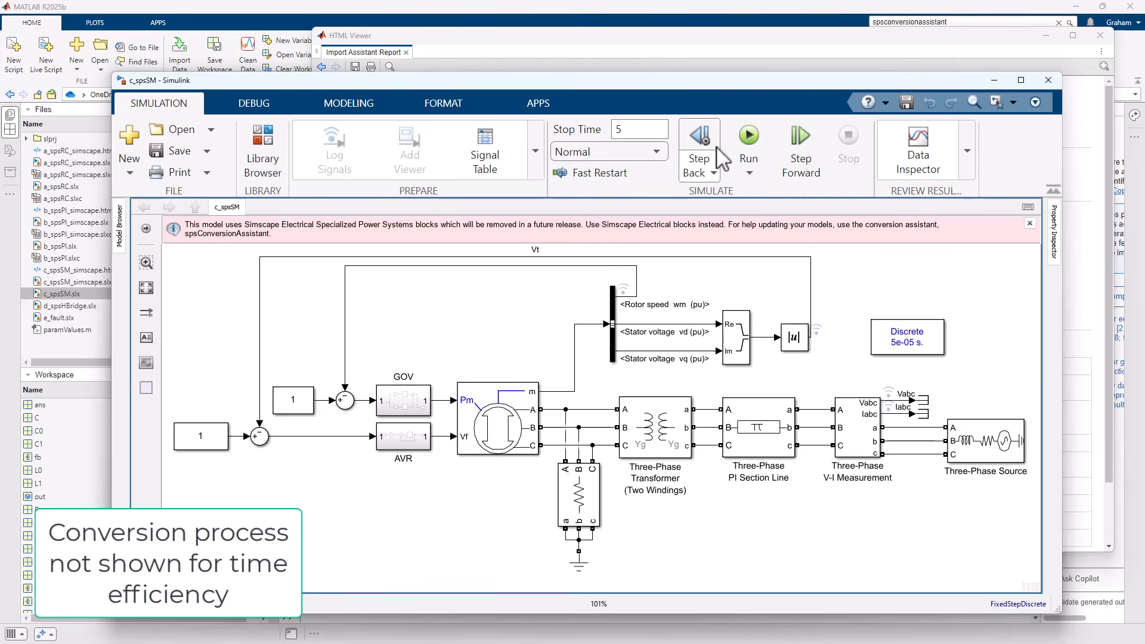
# Simulate the original c_spsSM model, review the block support and guidance in its Import Assistant Report, and minimize the original model.
pyautogui.click(748, 142)
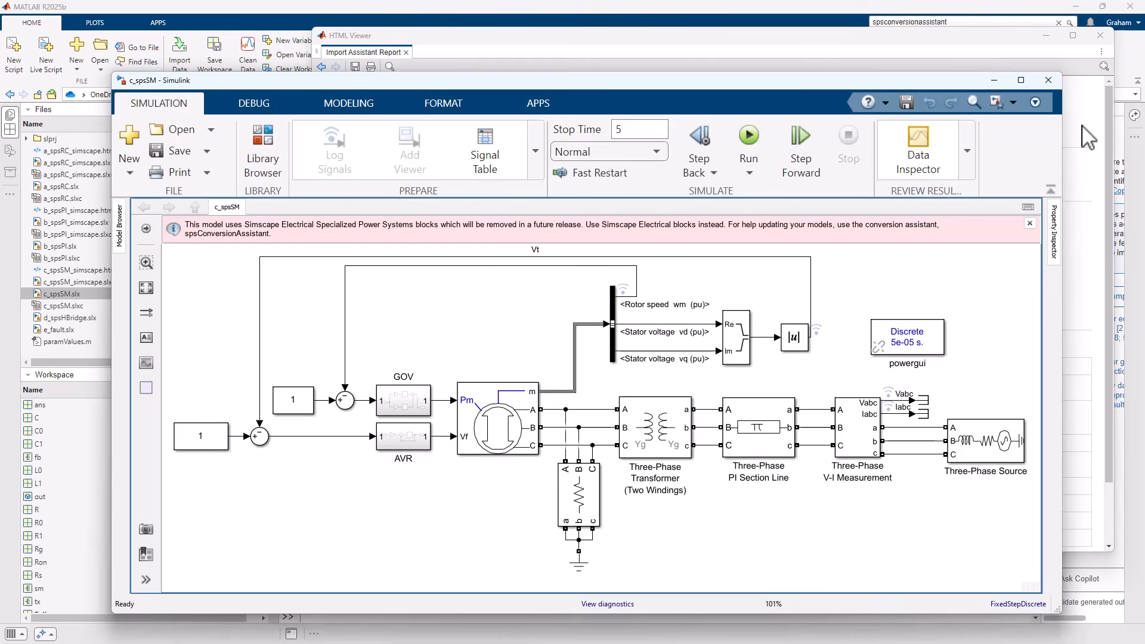
pyautogui.click(1088, 138)
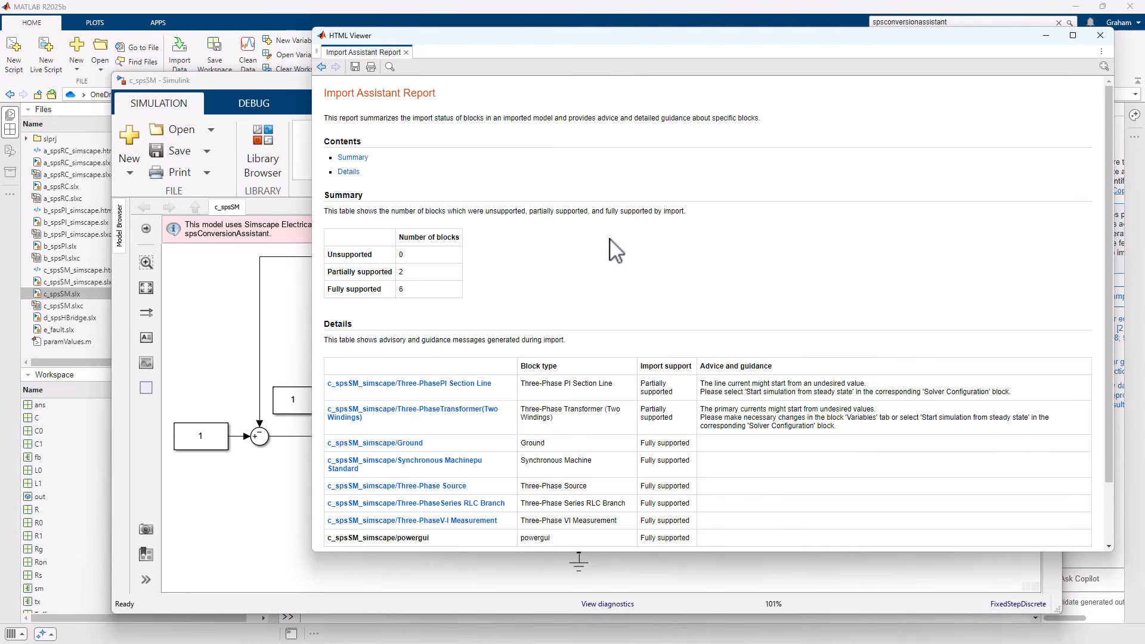
pyautogui.scroll(-1, 604, 287)
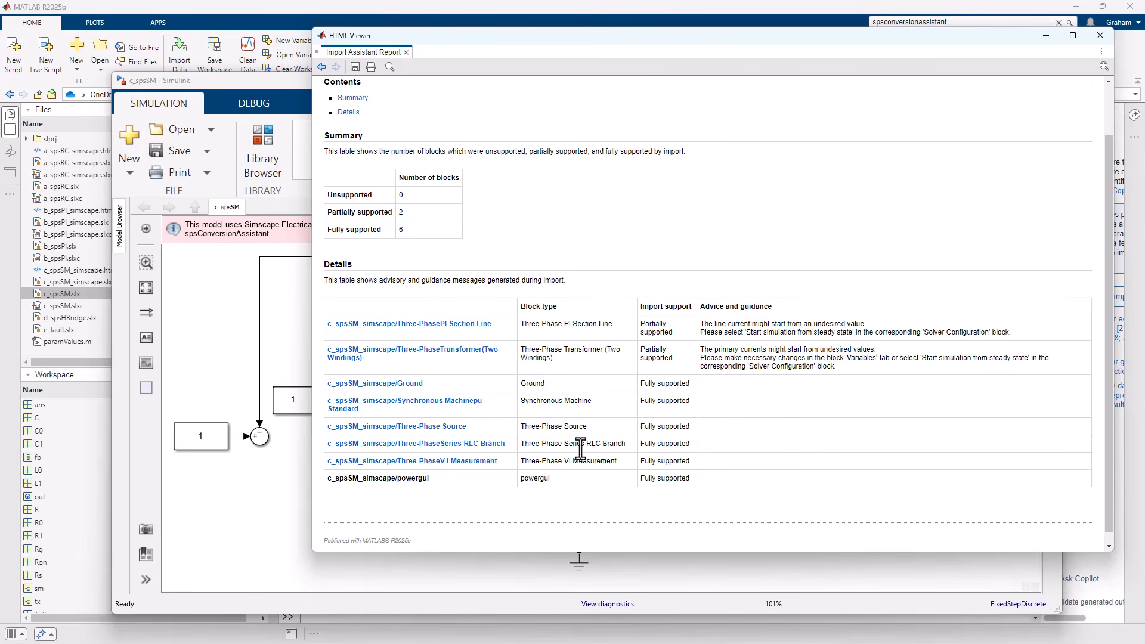
pyautogui.click(226, 338)
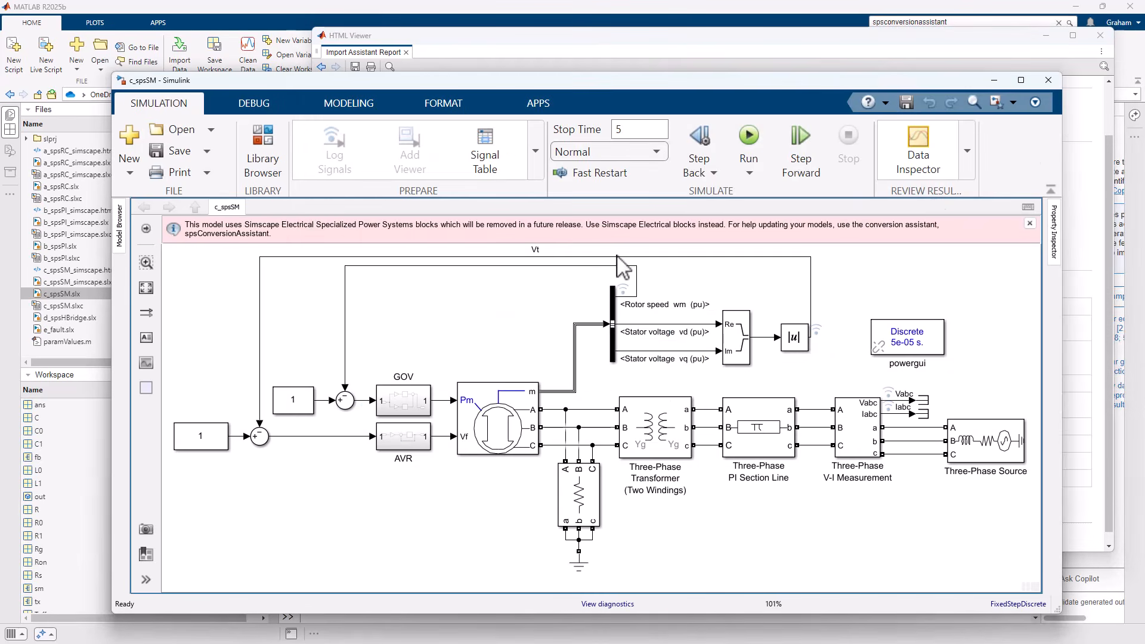
pyautogui.click(993, 81)
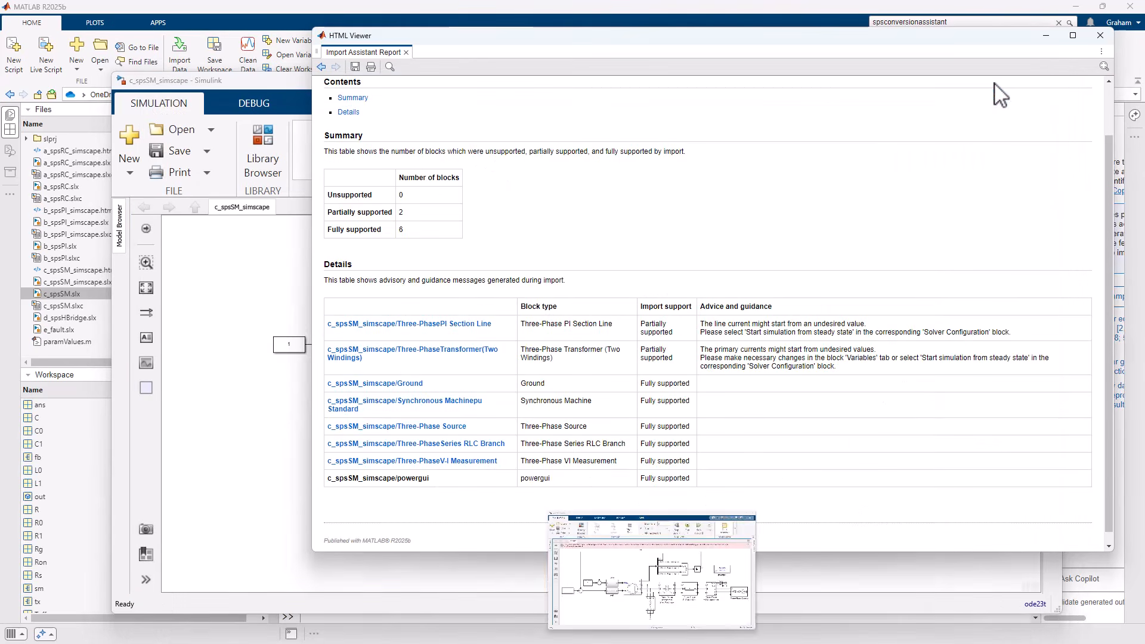
# Move the Solver Configuration1 block in c_spsSM_simscape into the free space above the Synchronous Machine pu Standard block.
pyautogui.click(485, 301)
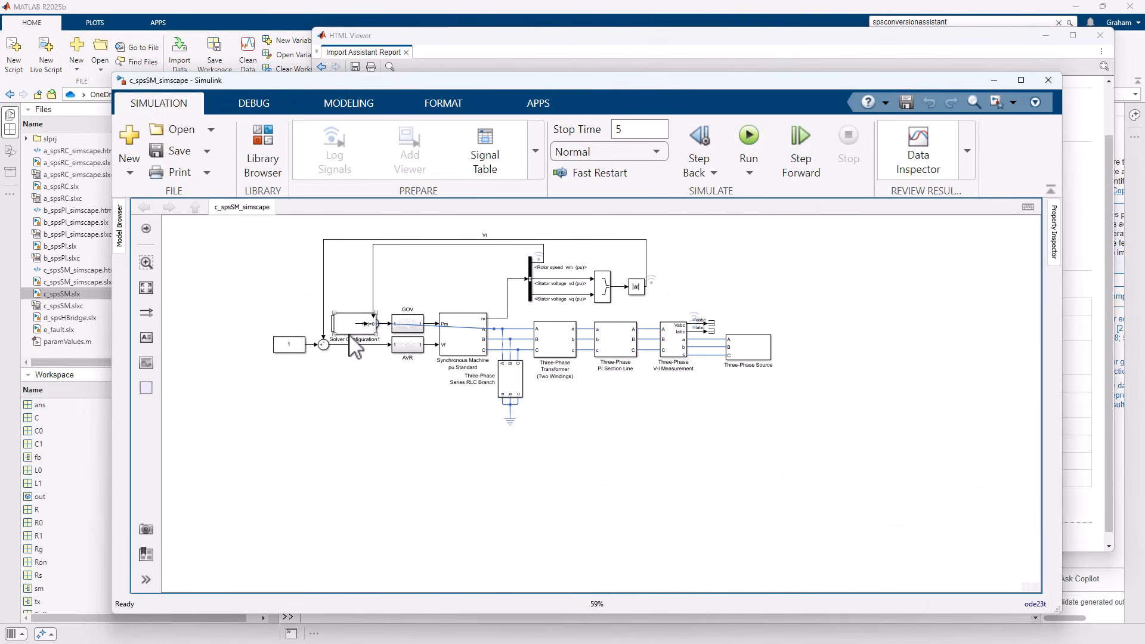
pyautogui.press('space')
pyautogui.moveTo(313, 400); pyautogui.dragTo(495, 321)
pyautogui.click(413, 313)
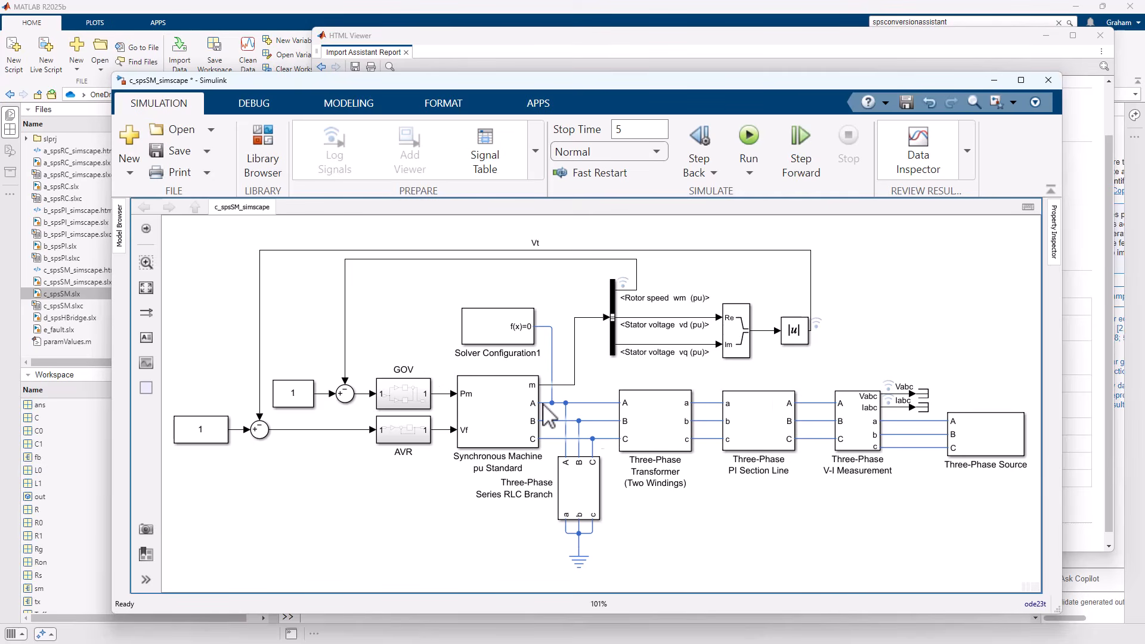
# Inspect the Synchronous Machine Salient Pole parameters inside the converted Synchronous Machine pu Standard subsystem, widening the dialog to read the field circuit current expression.
pyautogui.doubleClick(490, 431)
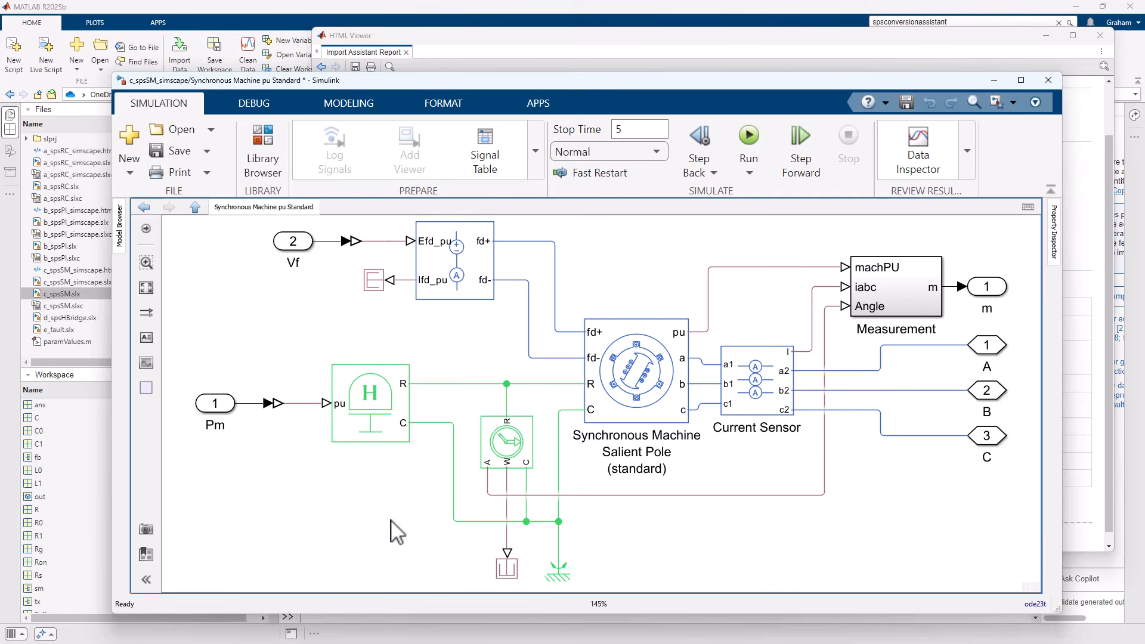
pyautogui.doubleClick(645, 372)
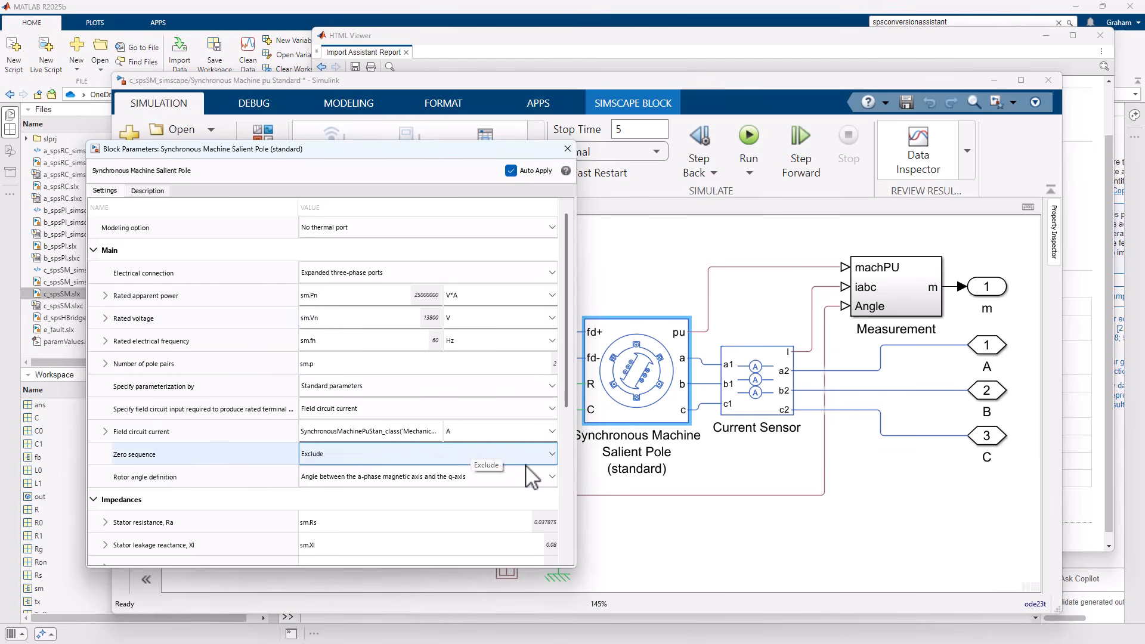
pyautogui.moveTo(574, 414); pyautogui.dragTo(915, 413)
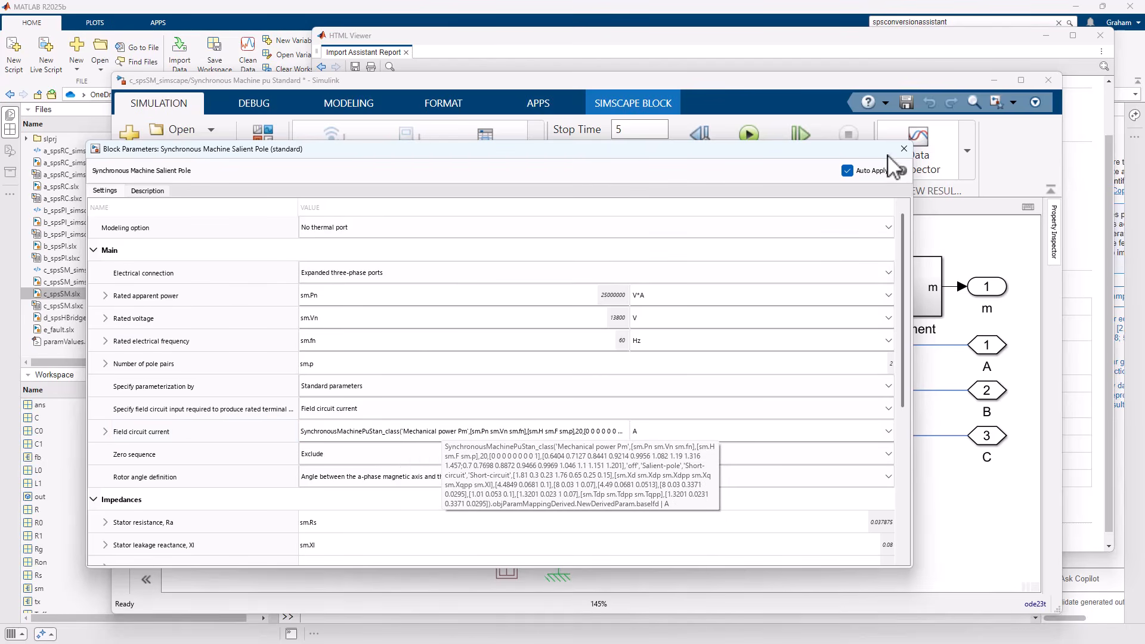
pyautogui.click(903, 149)
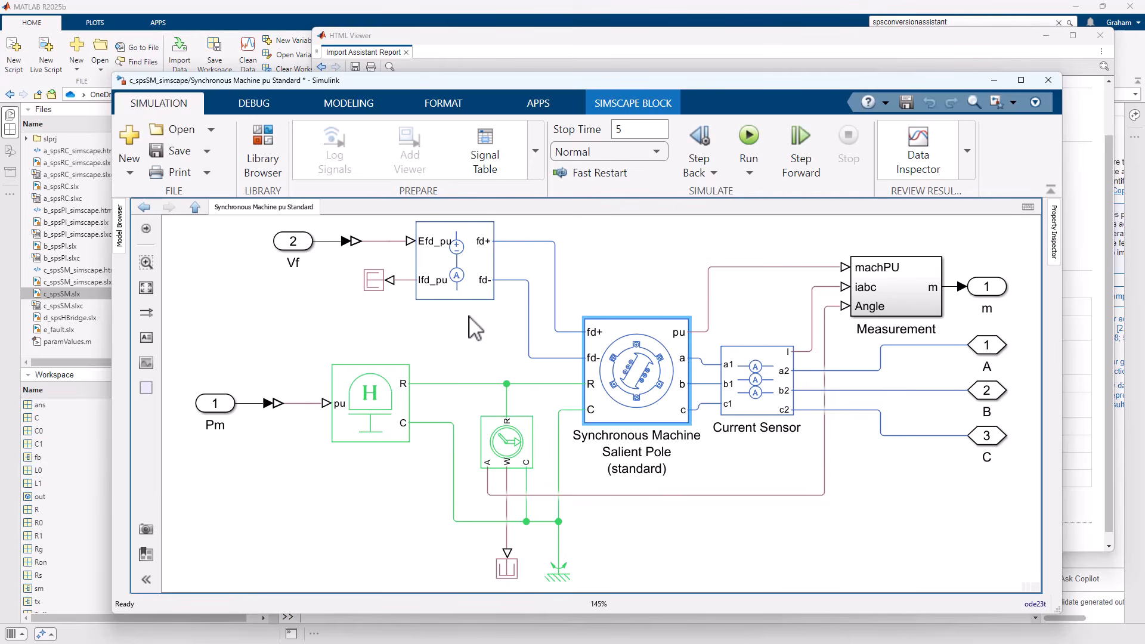
# Inspect the parameters of the Synchronous Machine Field Circuit block and return to the top level of c_spsSM_simscape.
pyautogui.doubleClick(467, 291)
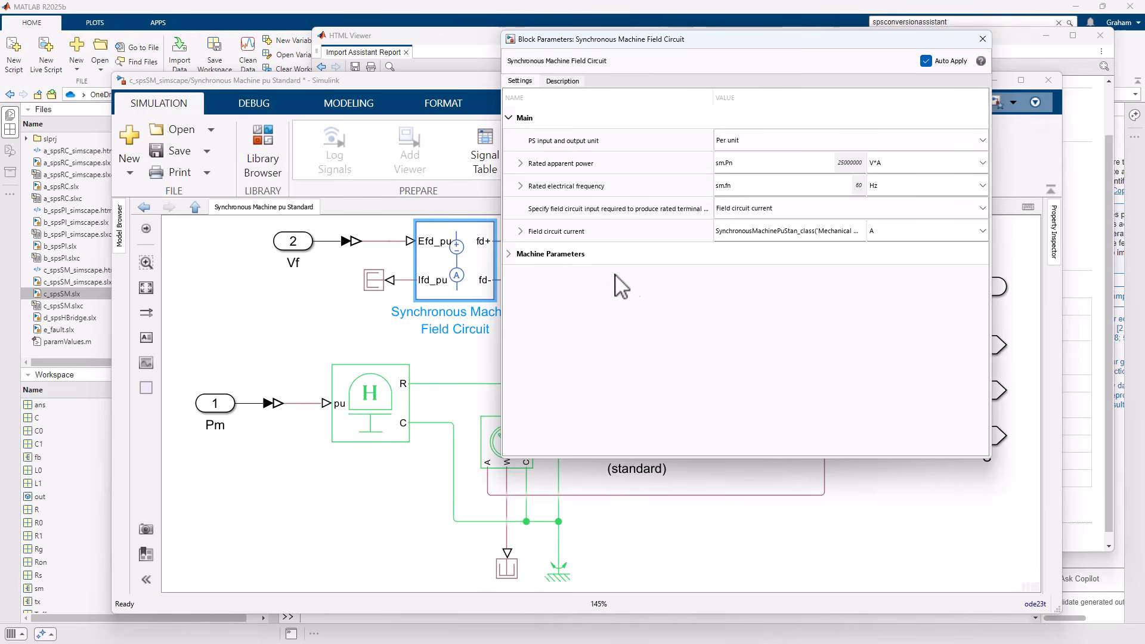
pyautogui.click(479, 350)
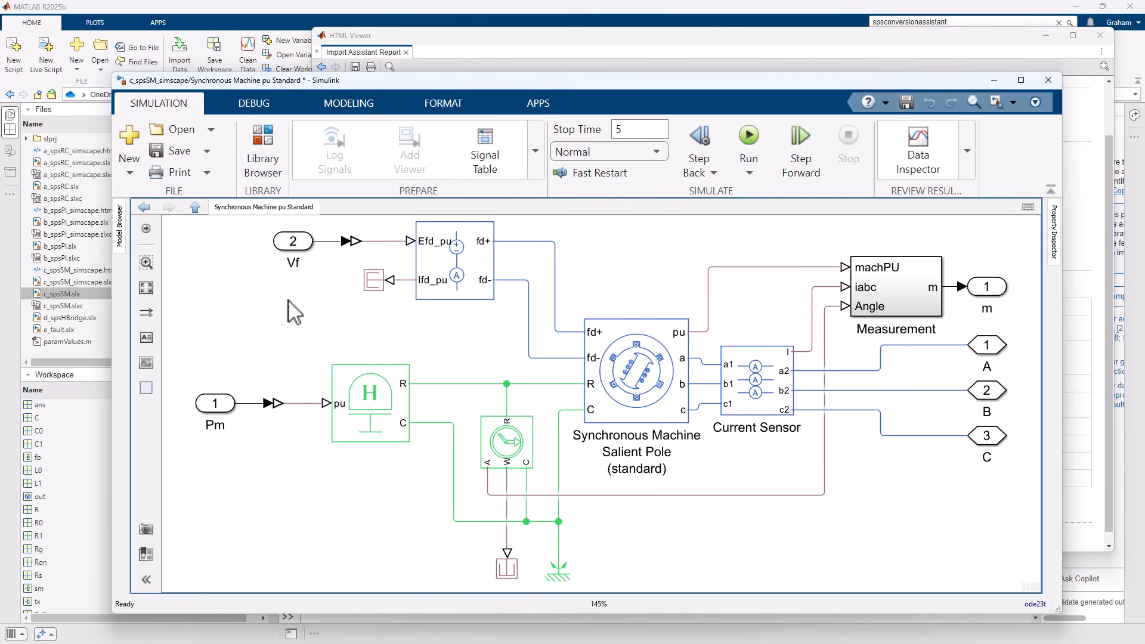
pyautogui.press('Escape')
# In the nested Solver Configuration block, set the Partitioning solver type and Robust simulation partition method, and disable fixed-cost runtime consistency iterations.
pyautogui.click(497, 334)
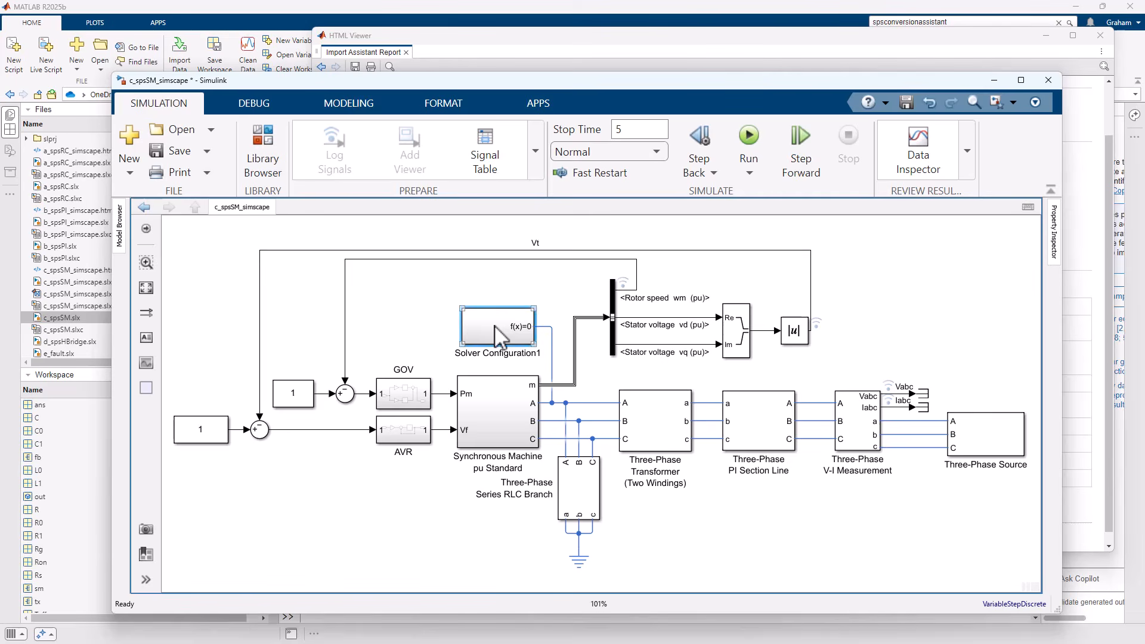
pyautogui.doubleClick(499, 337)
pyautogui.doubleClick(576, 406)
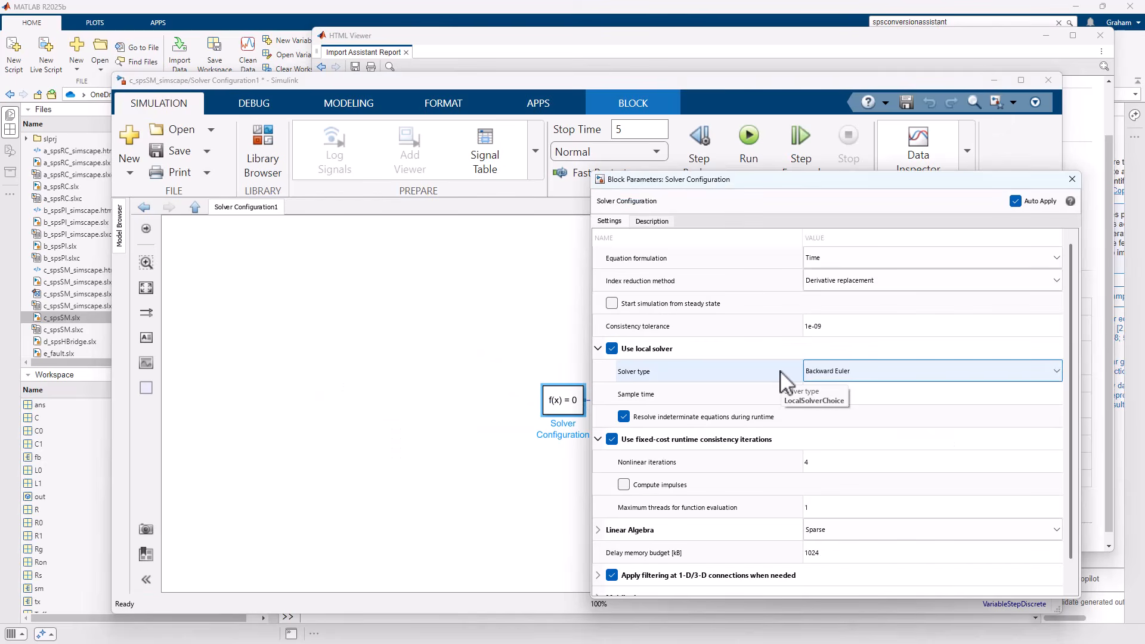
pyautogui.click(838, 373)
pyautogui.click(826, 406)
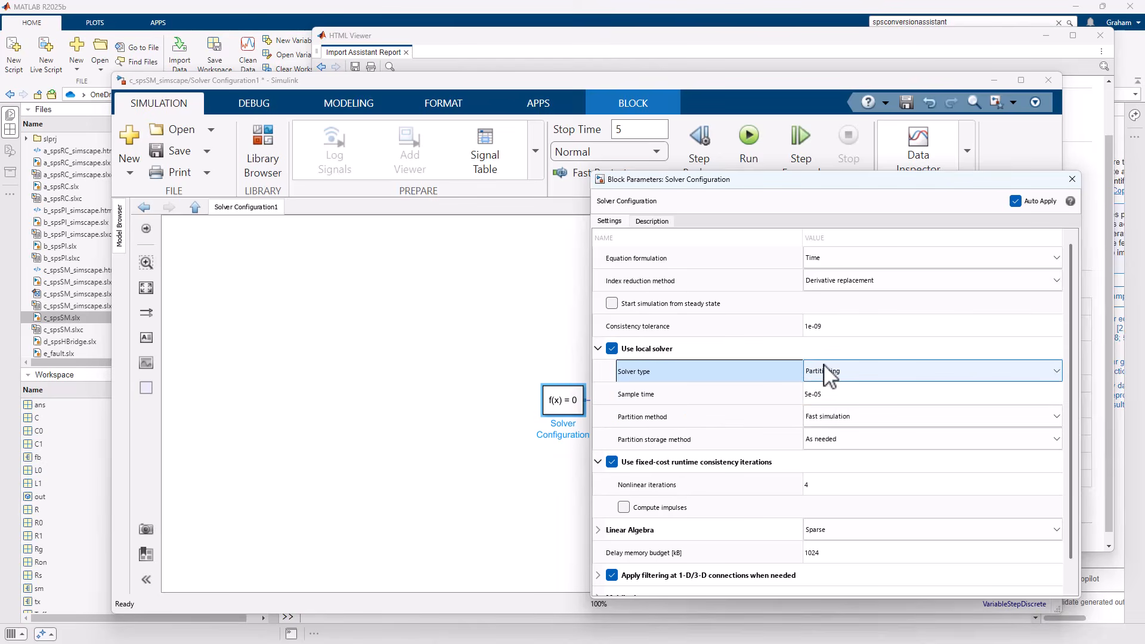
pyautogui.click(837, 417)
pyautogui.click(835, 431)
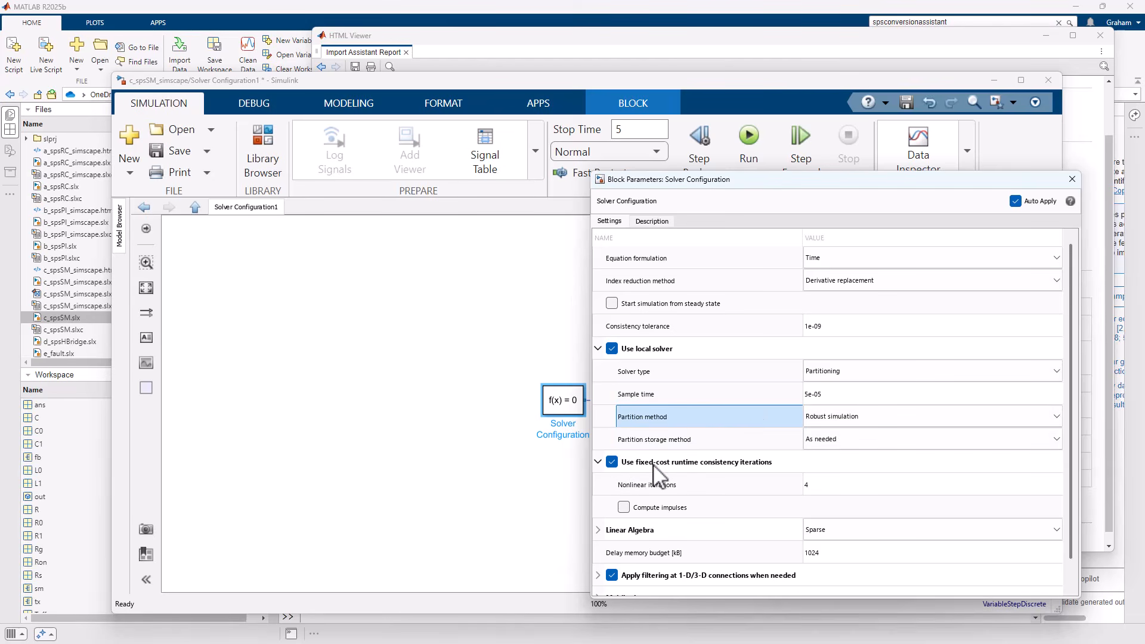
pyautogui.click(612, 462)
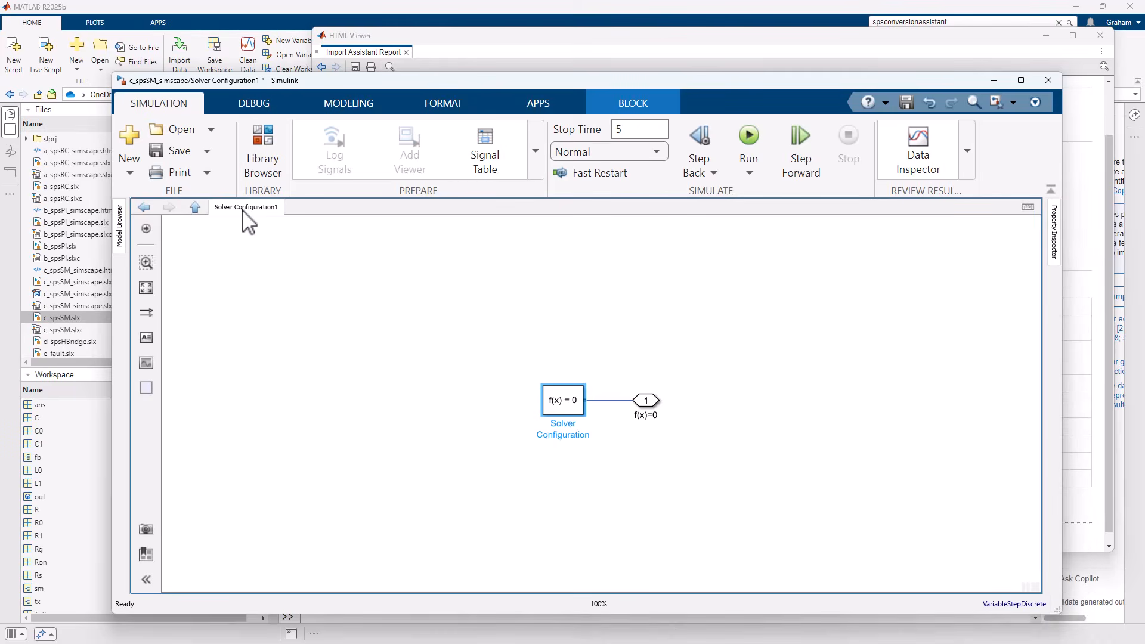
# Return to the top level of c_spsSM_simscape, save the model and run its simulation.
pyautogui.click(195, 207)
pyautogui.click(186, 152)
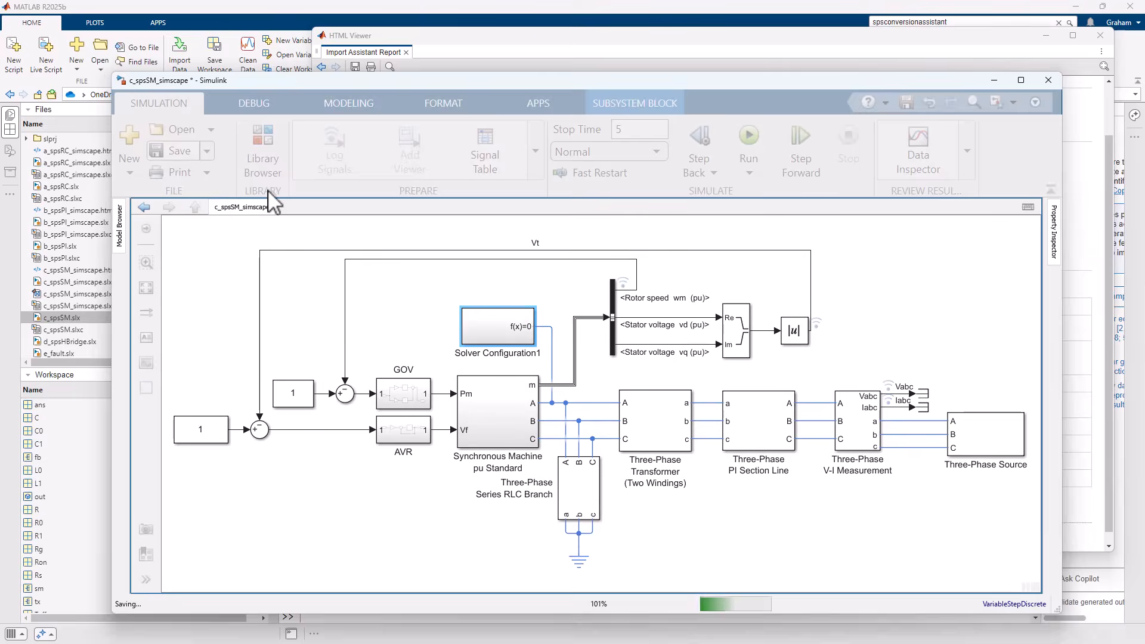
pyautogui.click(747, 146)
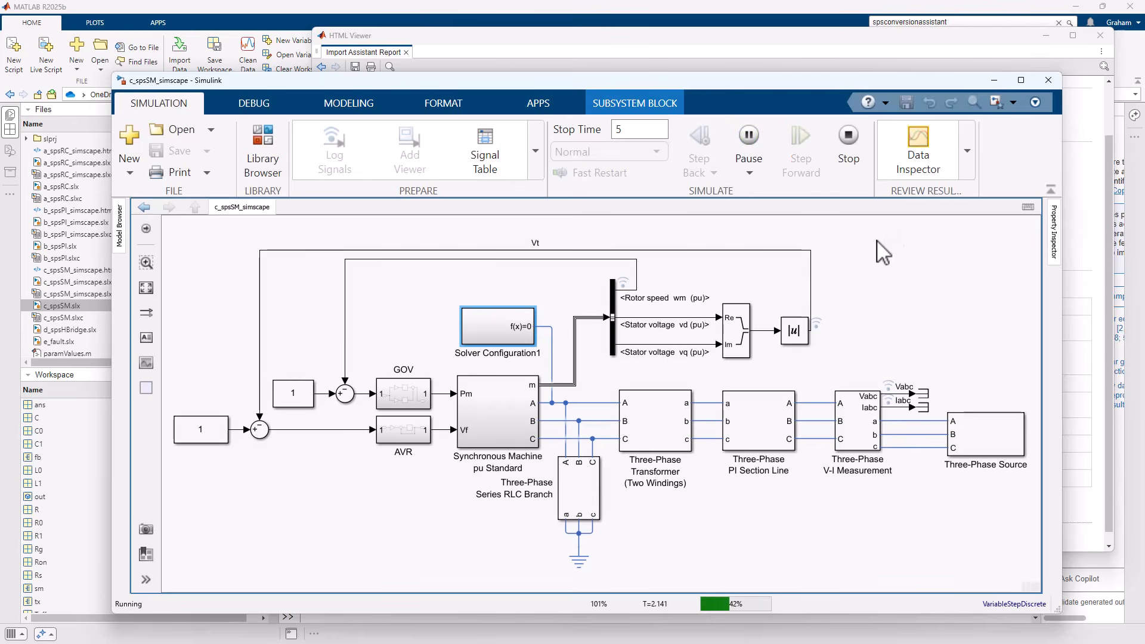
# Plot the Iabc(1) signal from the c_spsSM_simscape run in the Simulation Data Inspector.
pyautogui.click(916, 151)
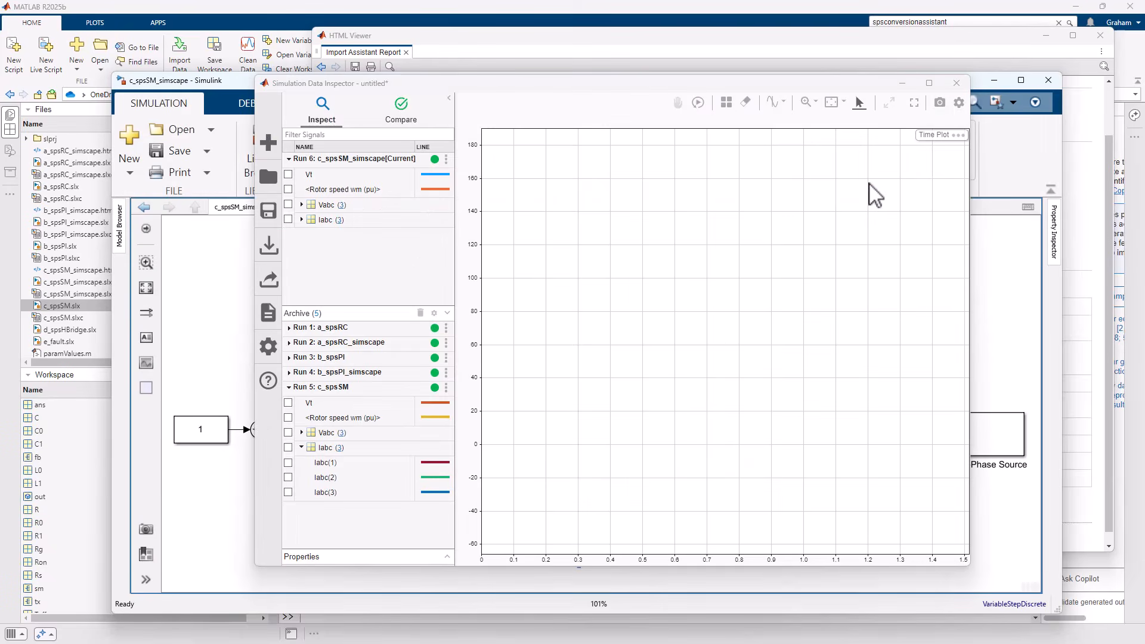
pyautogui.click(302, 219)
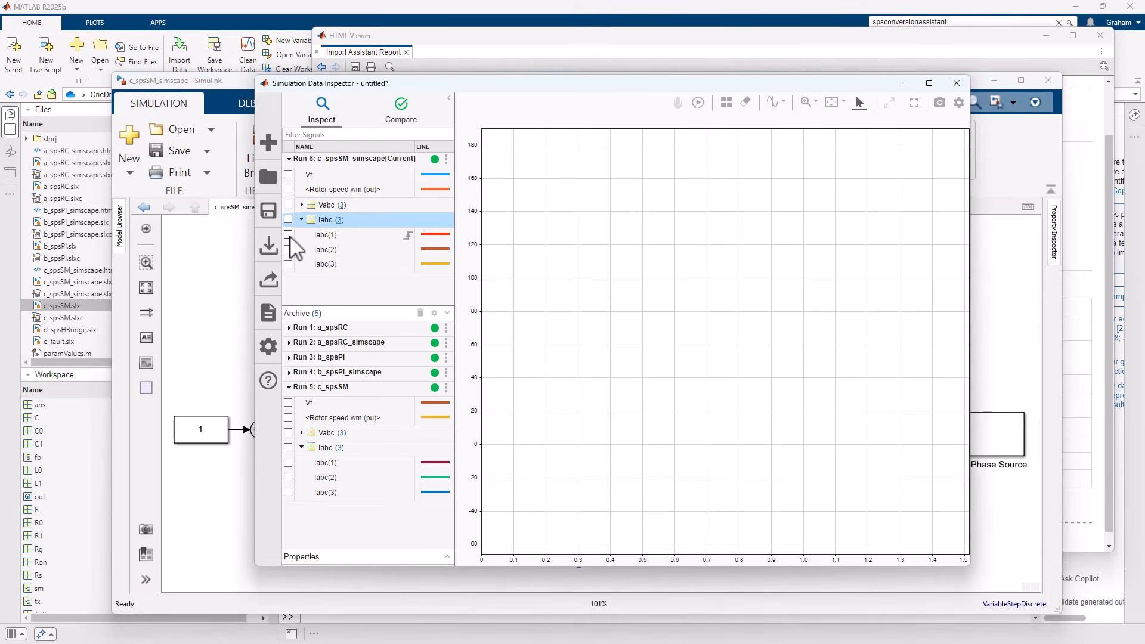
pyautogui.click(288, 235)
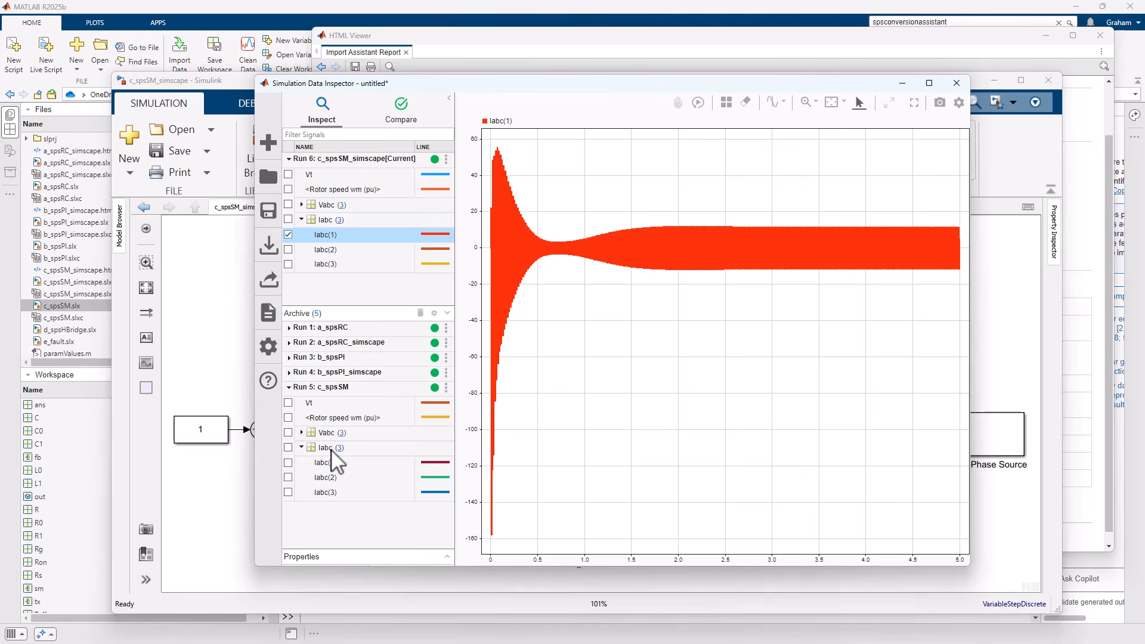
# Change the line colour of Iabc(1) in the archived c_spsSM run to light blue and add it to the plot.
pyautogui.click(435, 462)
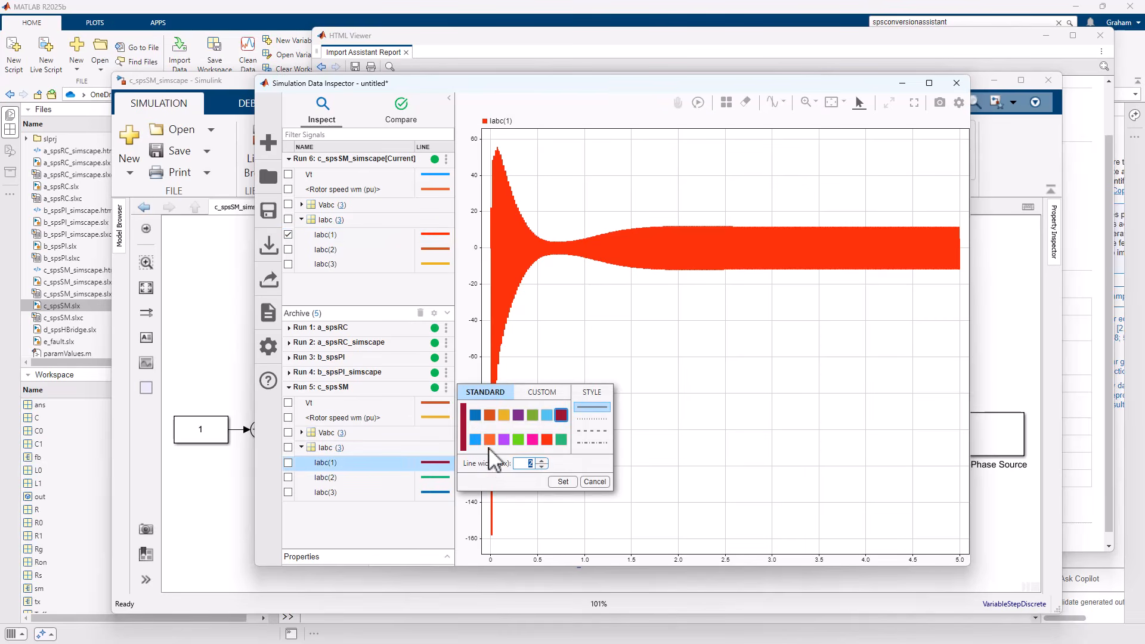
pyautogui.click(475, 440)
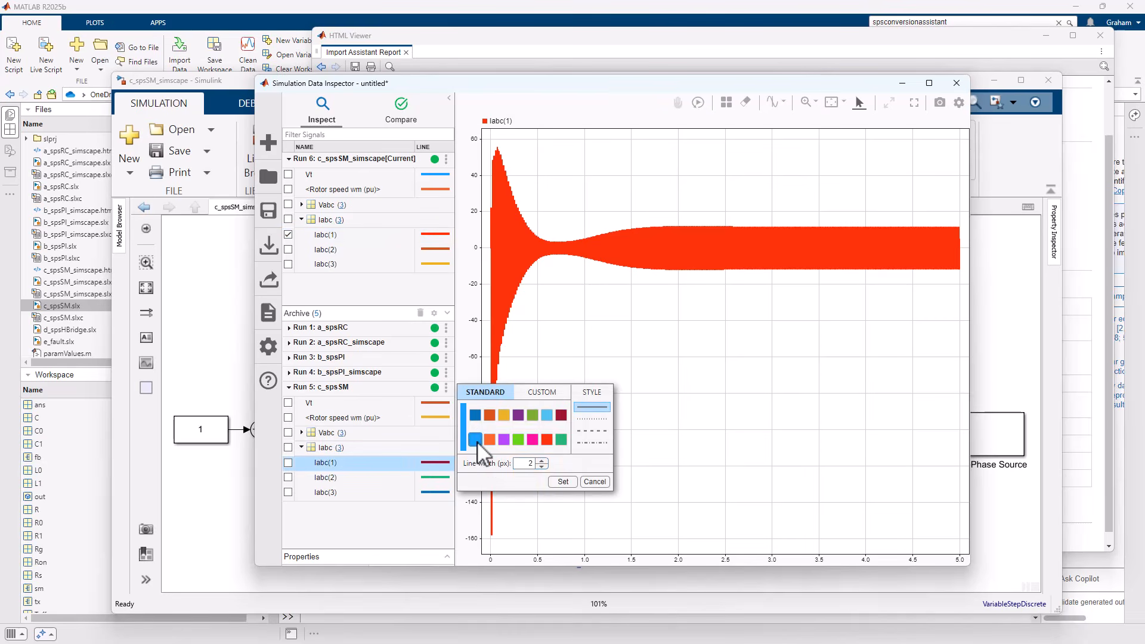
pyautogui.click(562, 482)
pyautogui.click(288, 463)
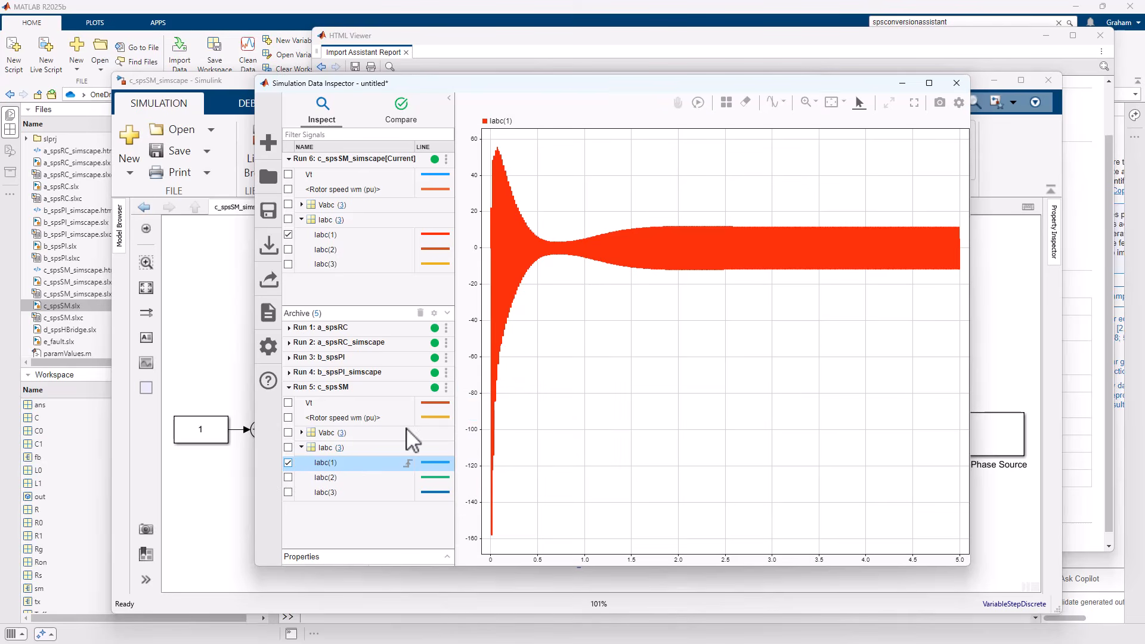
# Compare the overlaid Iabc(1) signals closely over the initial transient, bring the c_spsSM_simscape curve to the front, and restore the full time range.
pyautogui.click(806, 104)
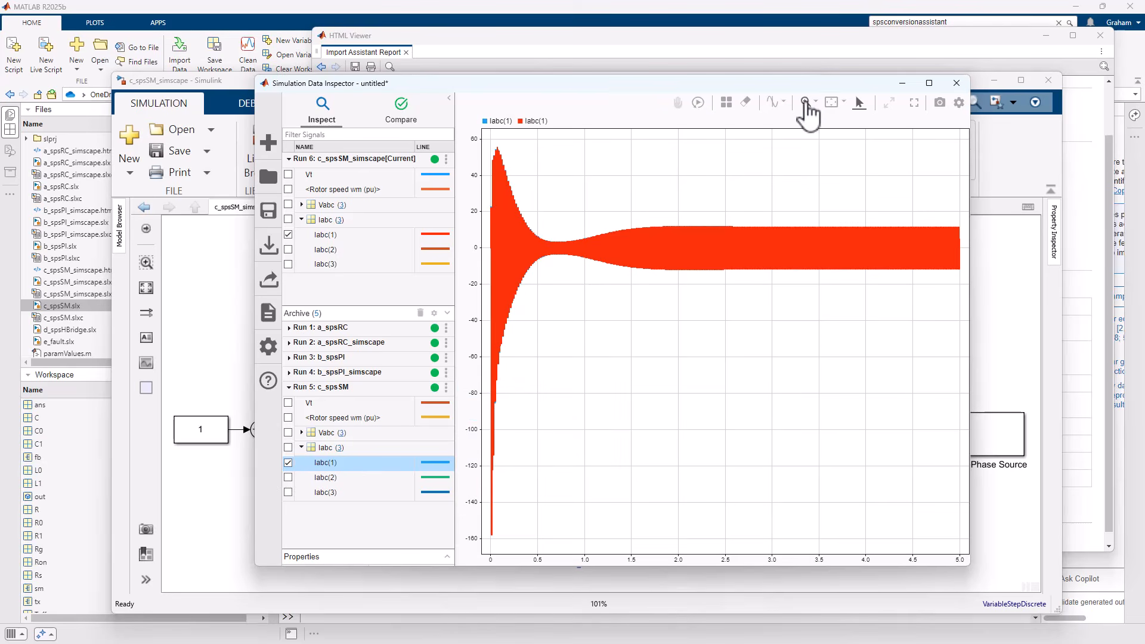
pyautogui.moveTo(487, 145); pyautogui.dragTo(487, 145)
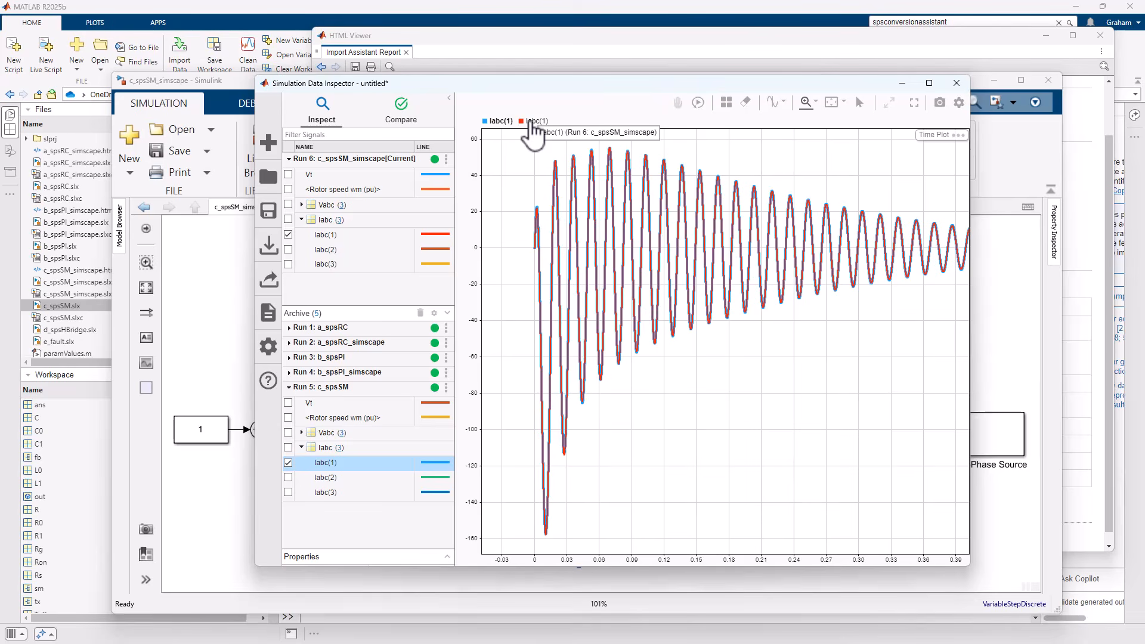
pyautogui.click(535, 121)
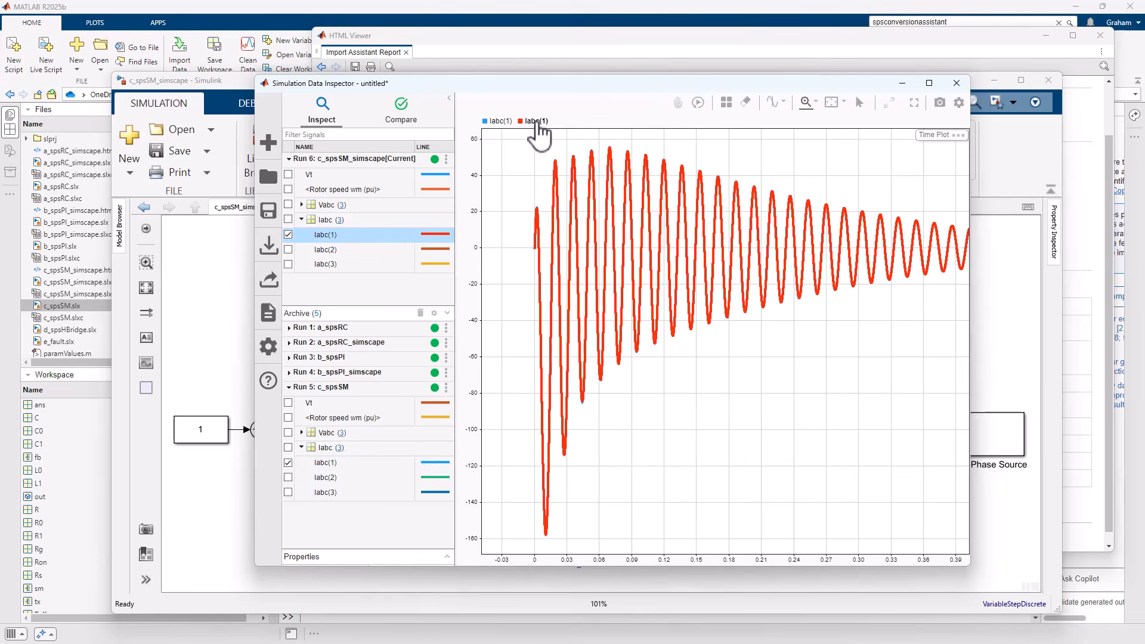
pyautogui.click(833, 103)
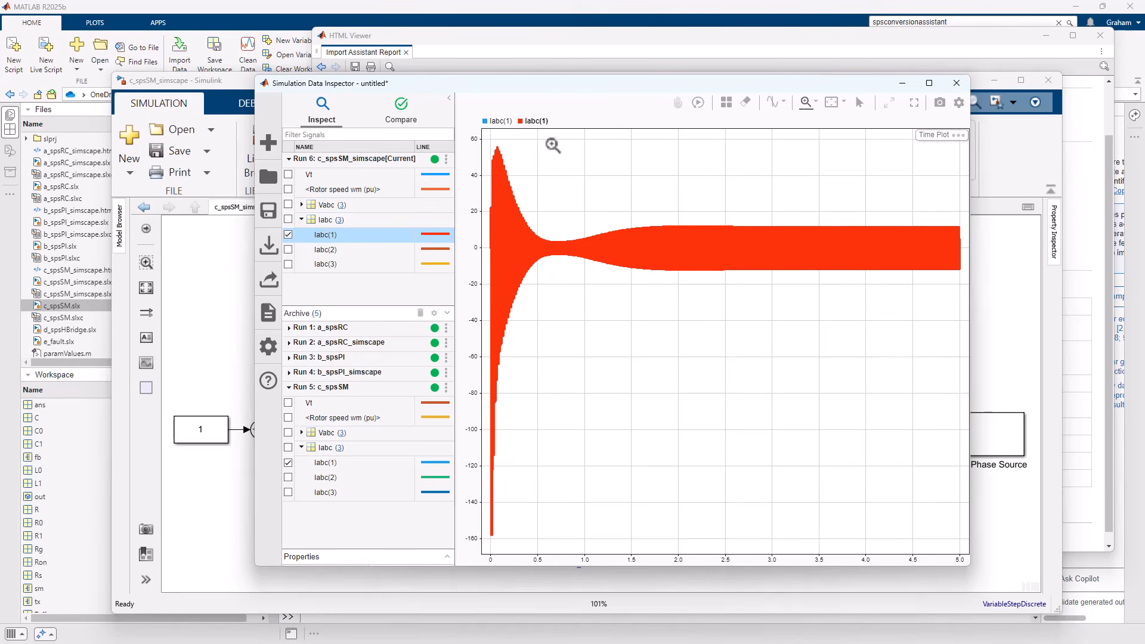
# Examine the d_spsHBridge model, focusing on the Full-Bridge Converter block and its gate signal logic.
pyautogui.click(237, 289)
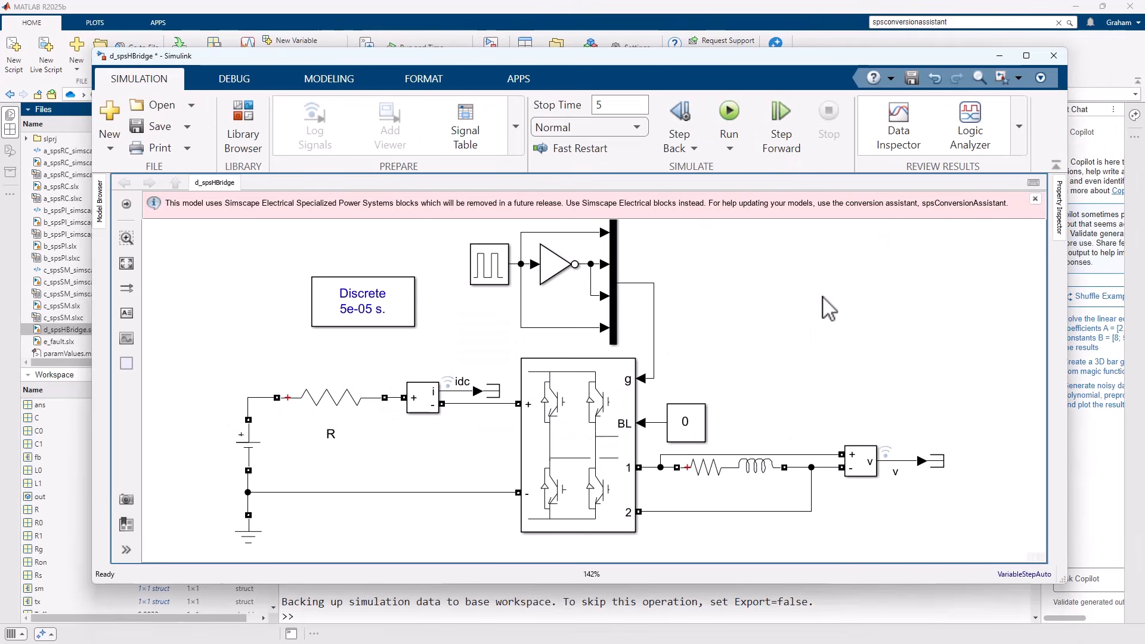
pyautogui.click(591, 465)
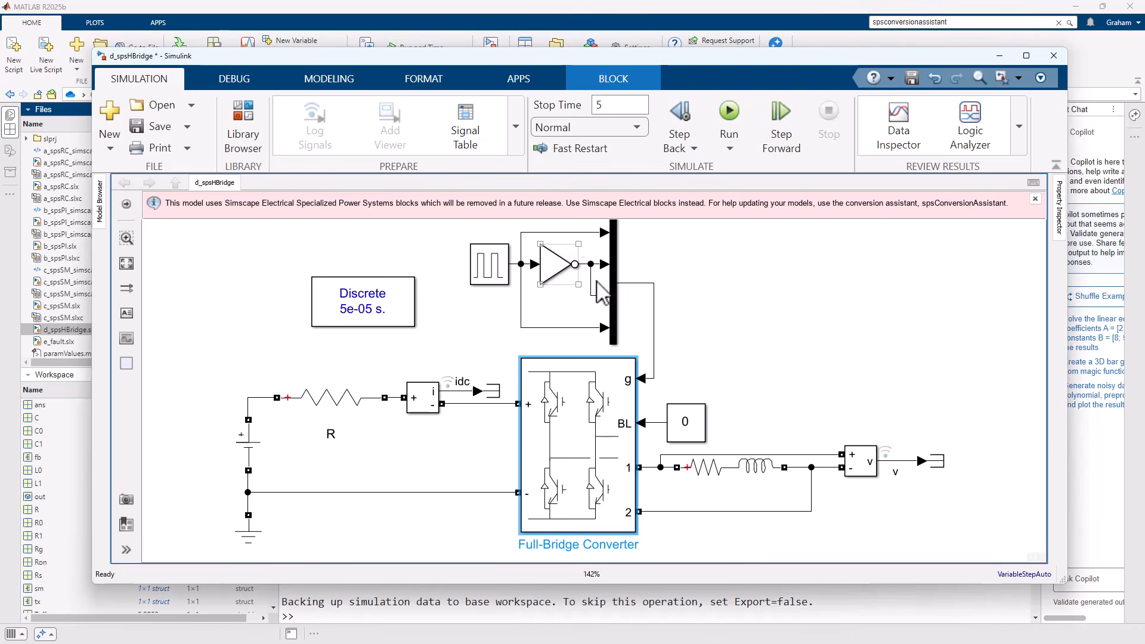
pyautogui.click(763, 268)
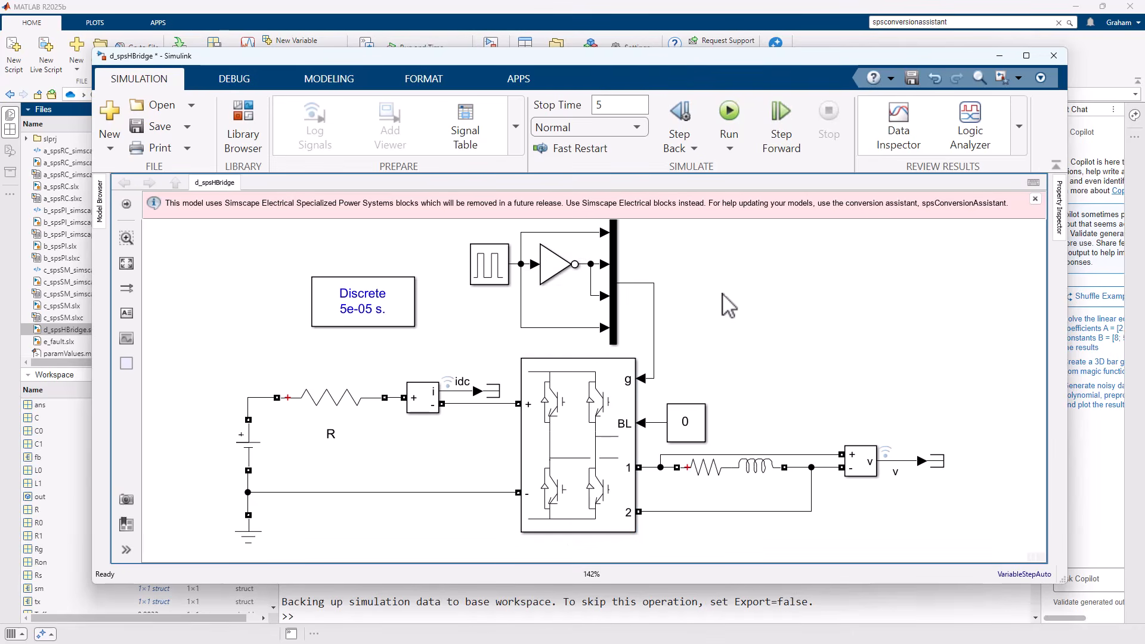
# Convert the H-bridge model by running spsConversionAssistant('d_spsHBridge') in the MATLAB Command Window.
pyautogui.click(373, 609)
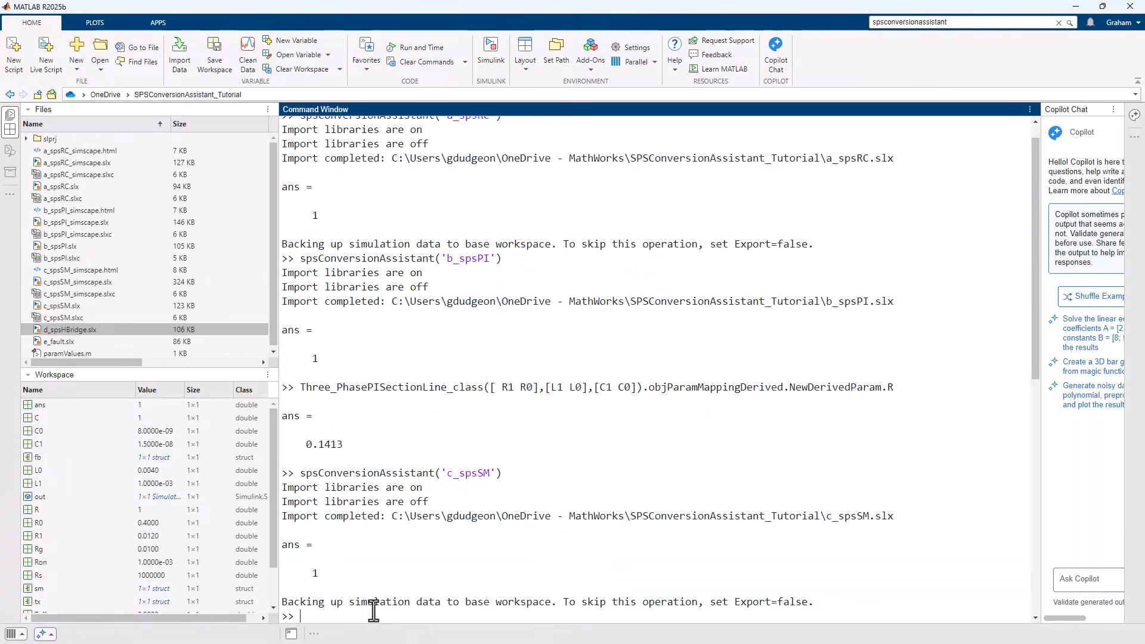
pyautogui.press('Up')
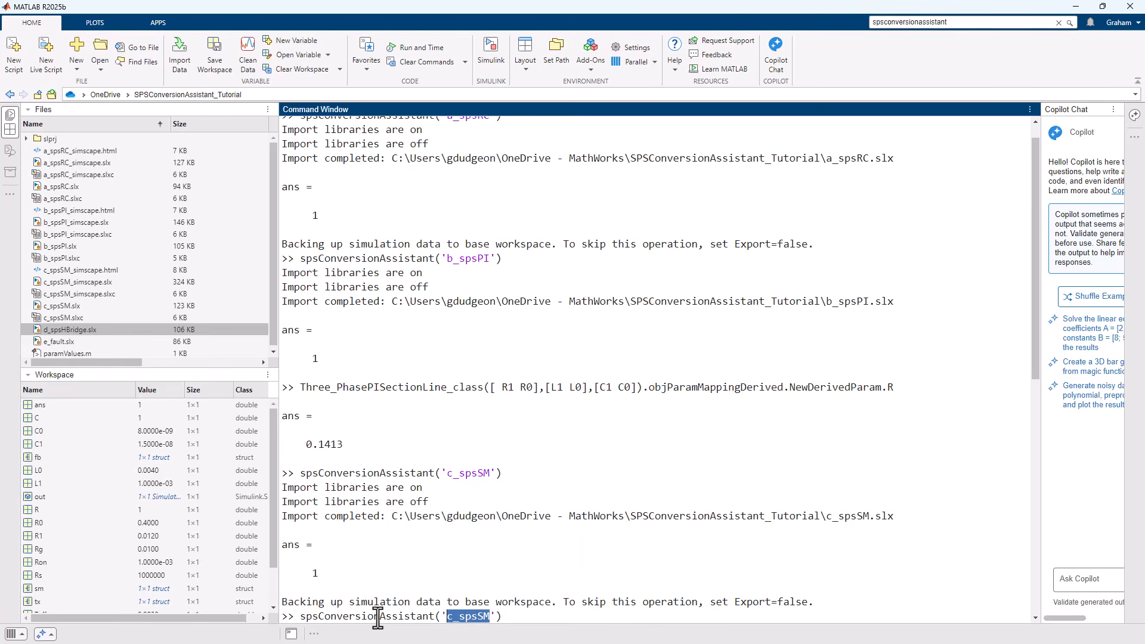
pyautogui.write('d')
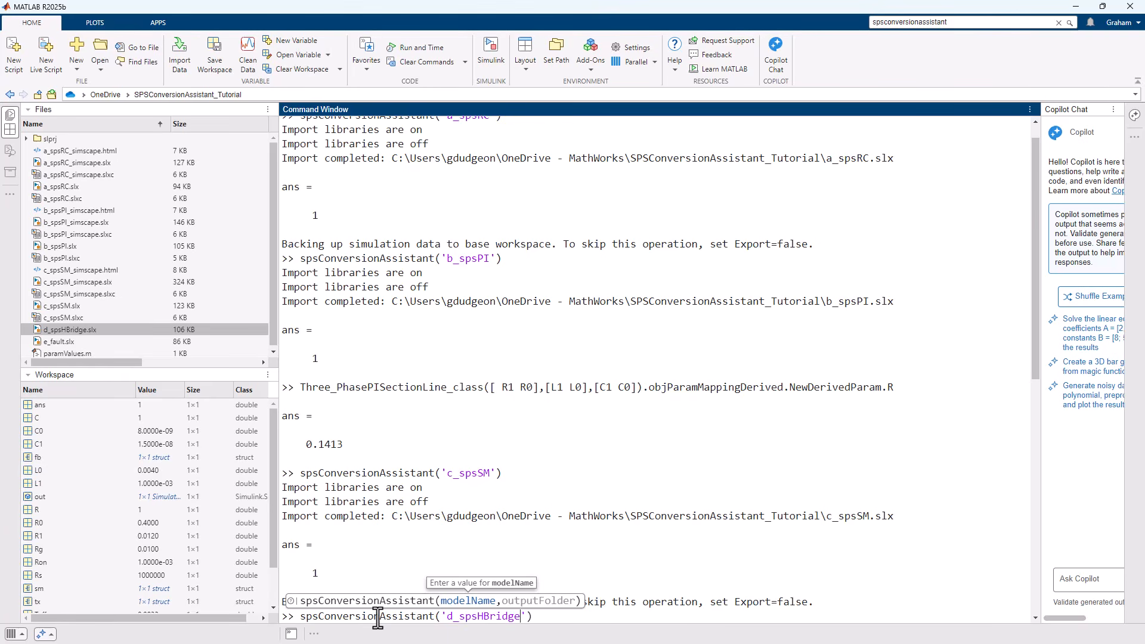
pyautogui.write('_spsHBridge')
pyautogui.press('Return')
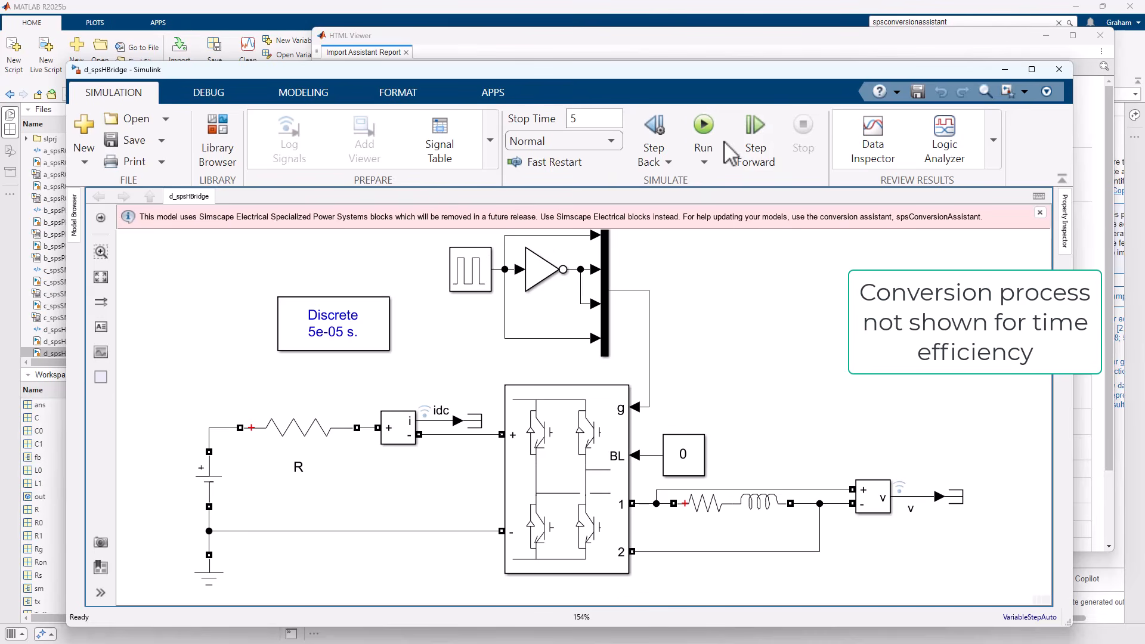
# Simulate the original d_spsHBridge model and review the block support and guidance in its Import Assistant Report.
pyautogui.click(701, 125)
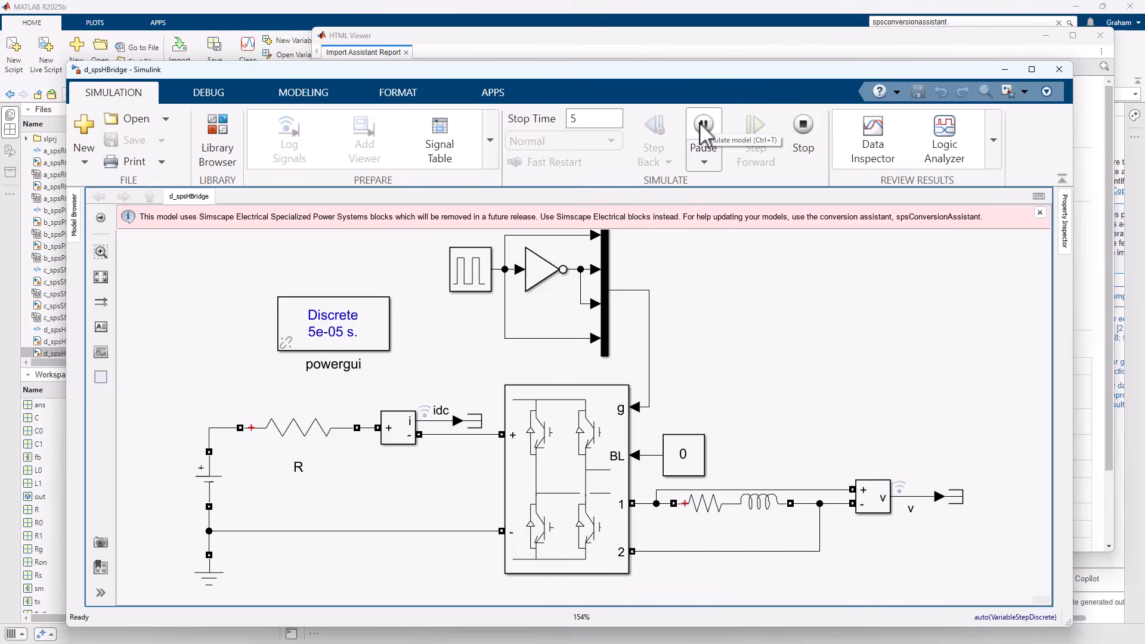
pyautogui.click(621, 46)
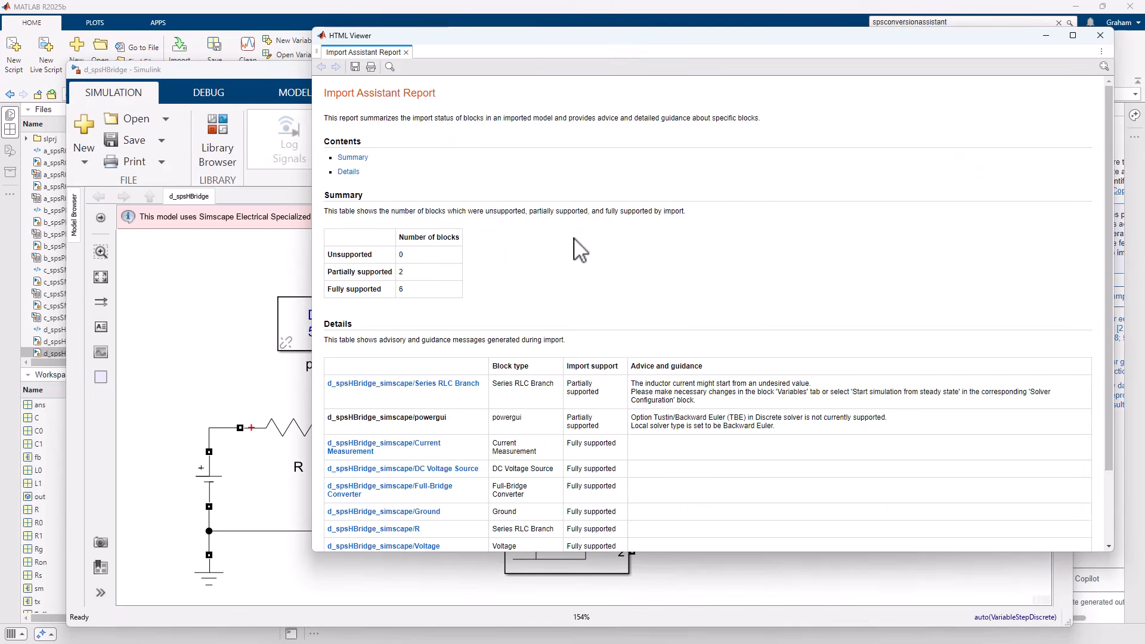
pyautogui.scroll(-2, 690, 298)
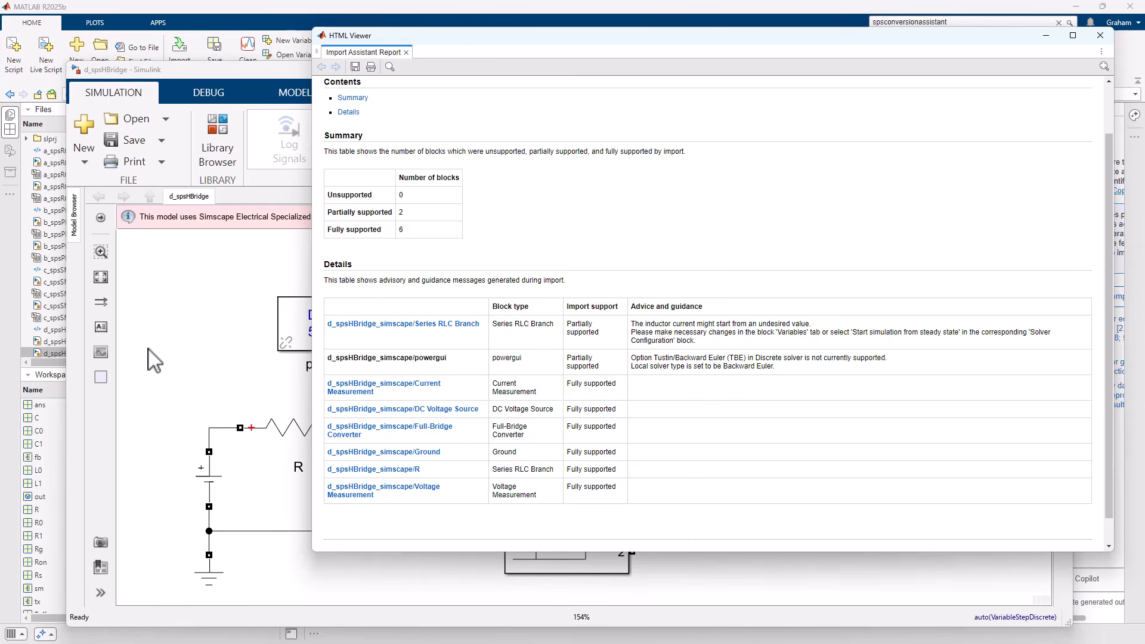
# Open the Full-Bridge Converter subsystem of d_spsHBridge_simscape and inspect the Four-Quadrant Chopper's switching device parameters.
pyautogui.click(222, 294)
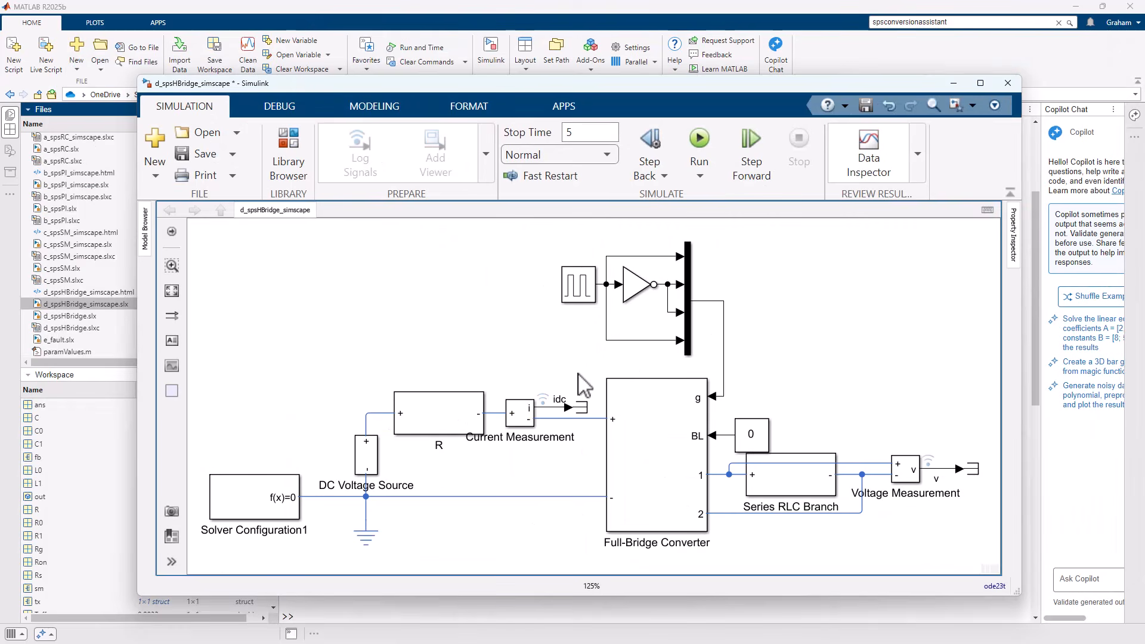
pyautogui.click(637, 495)
pyautogui.doubleClick(653, 496)
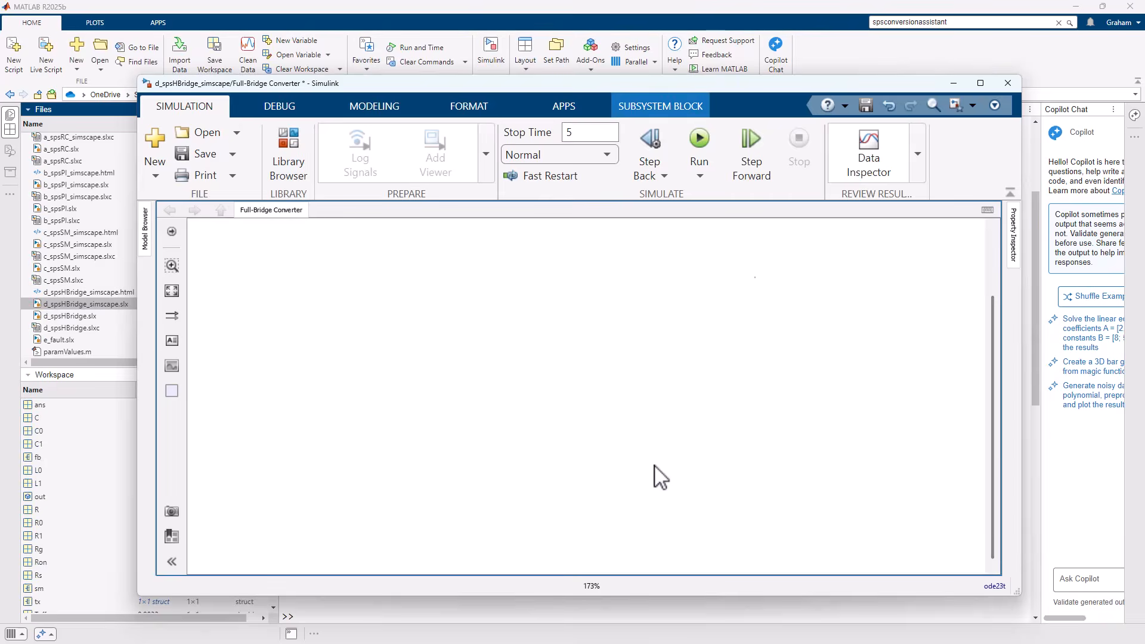
pyautogui.click(624, 503)
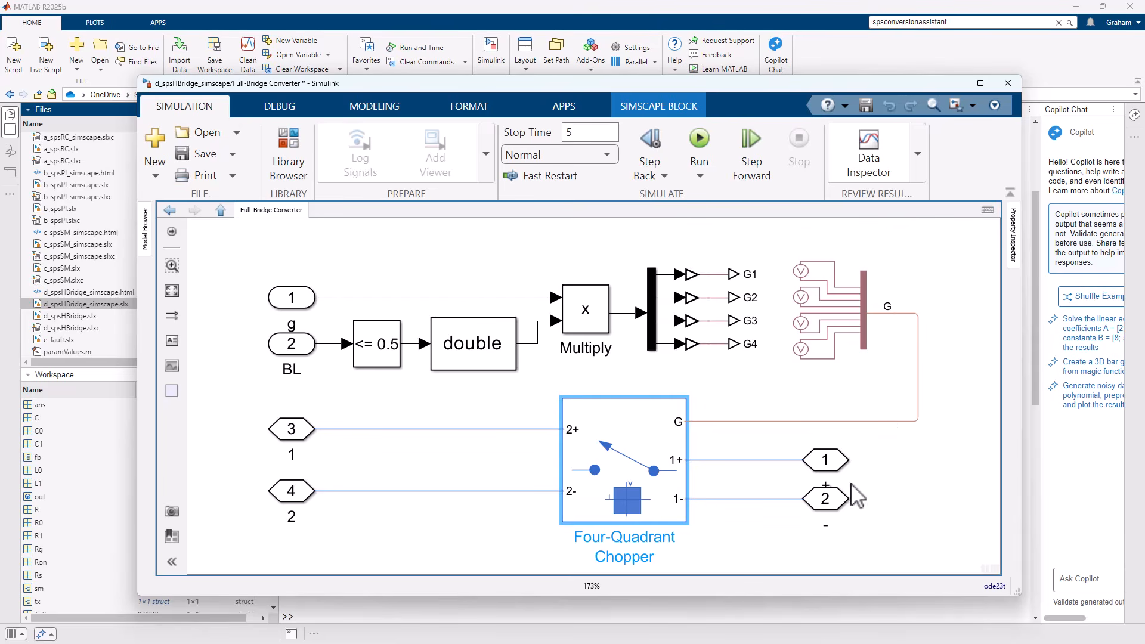
pyautogui.doubleClick(634, 464)
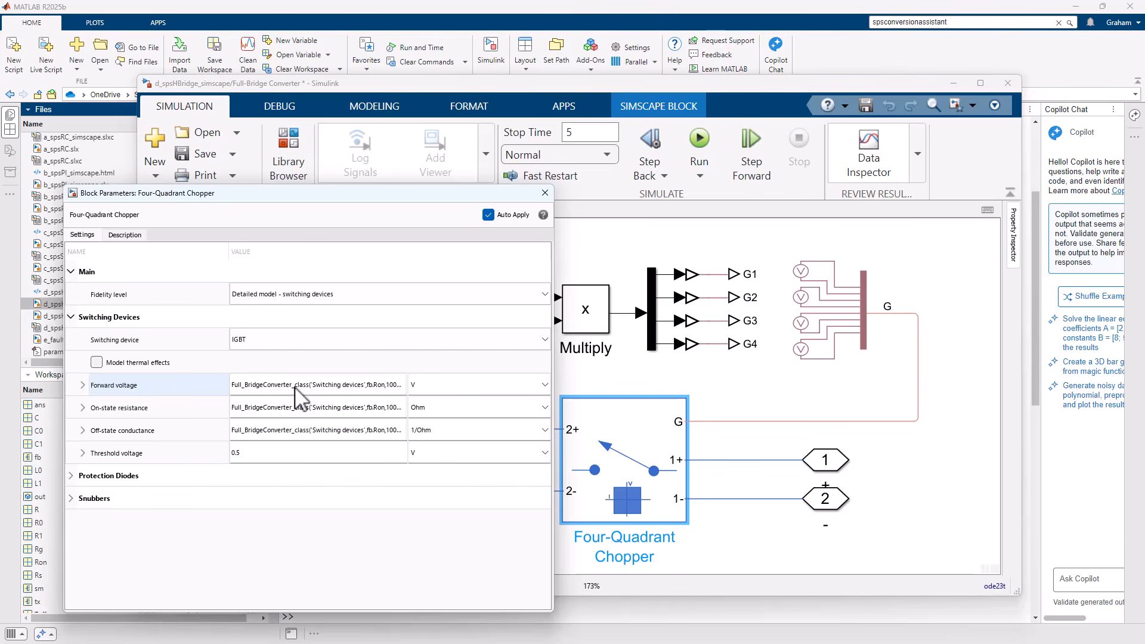
pyautogui.moveTo(556, 447); pyautogui.dragTo(798, 464)
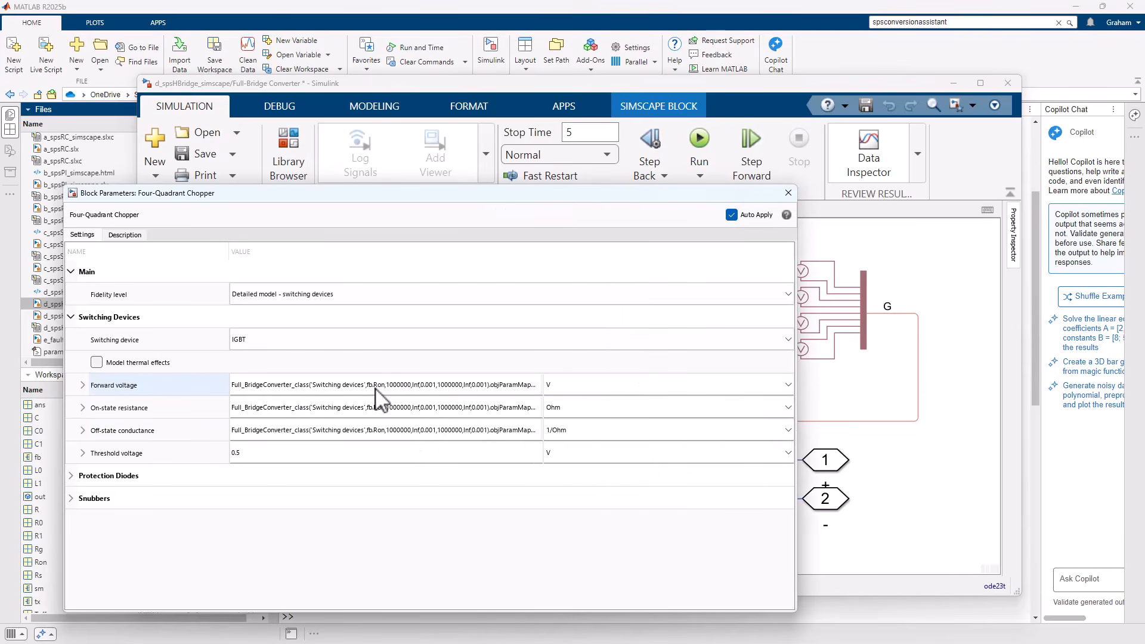
# Go back to the original d_spsHBridge model and check the Full-Bridge Converter's model type, on-state resistance and snubber parameters.
pyautogui.click(869, 460)
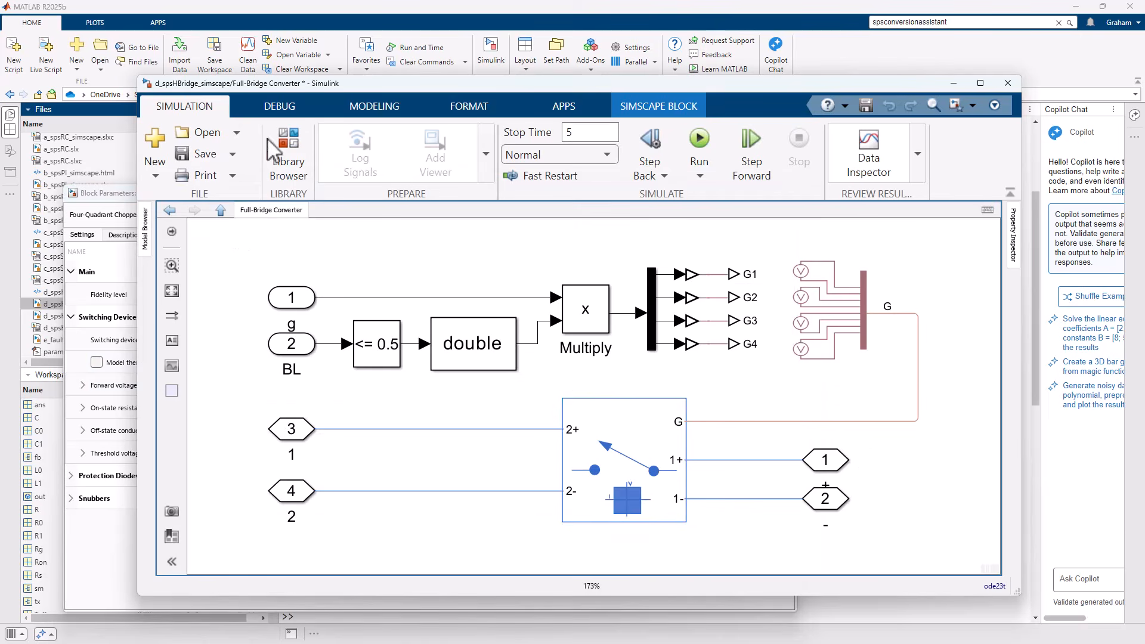
pyautogui.click(221, 210)
pyautogui.doubleClick(638, 429)
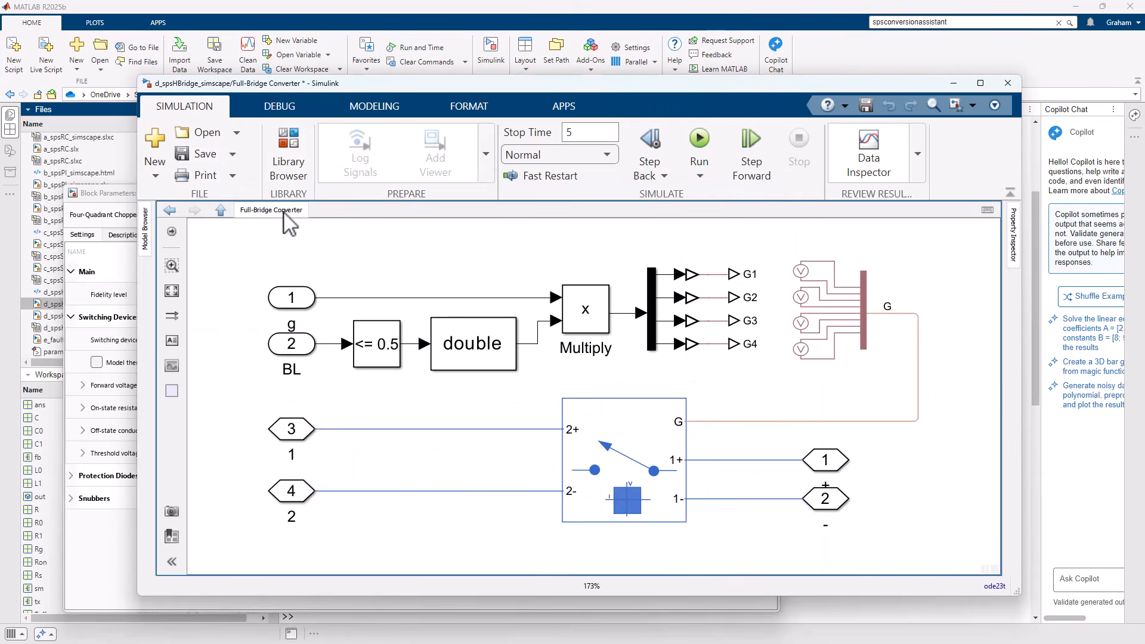
pyautogui.click(91, 109)
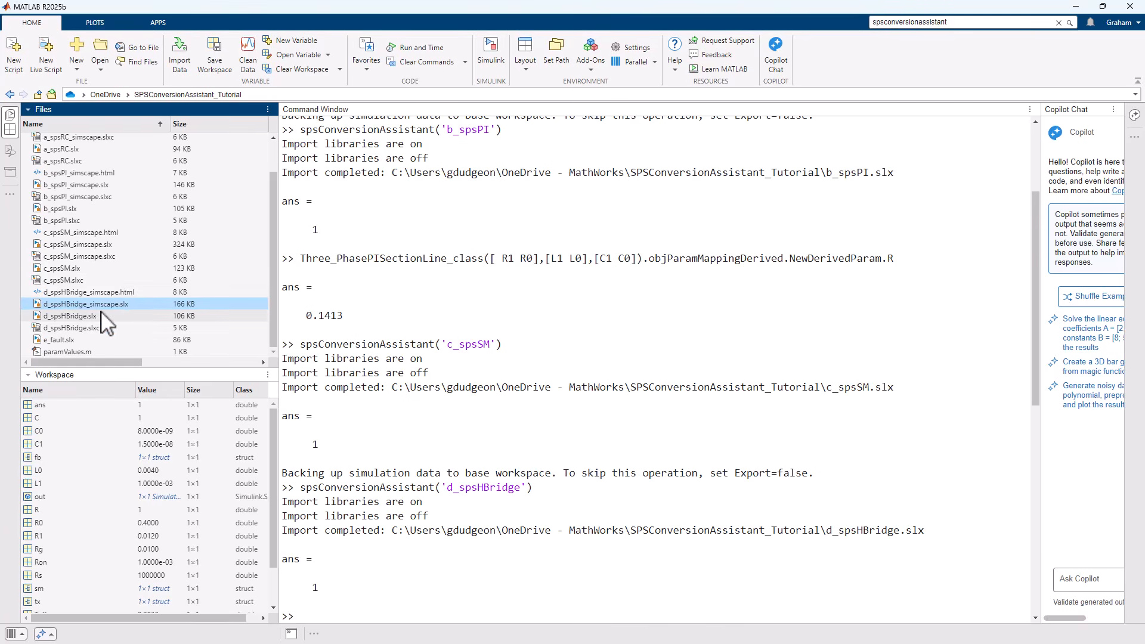
pyautogui.doubleClick(115, 316)
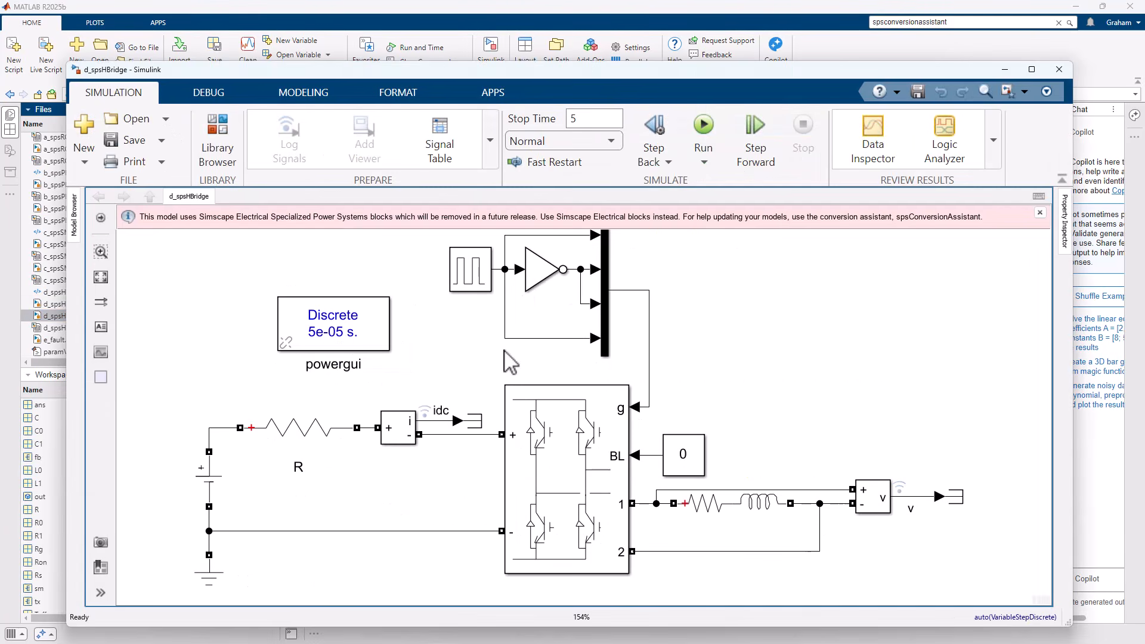
pyautogui.click(571, 444)
pyautogui.doubleClick(575, 455)
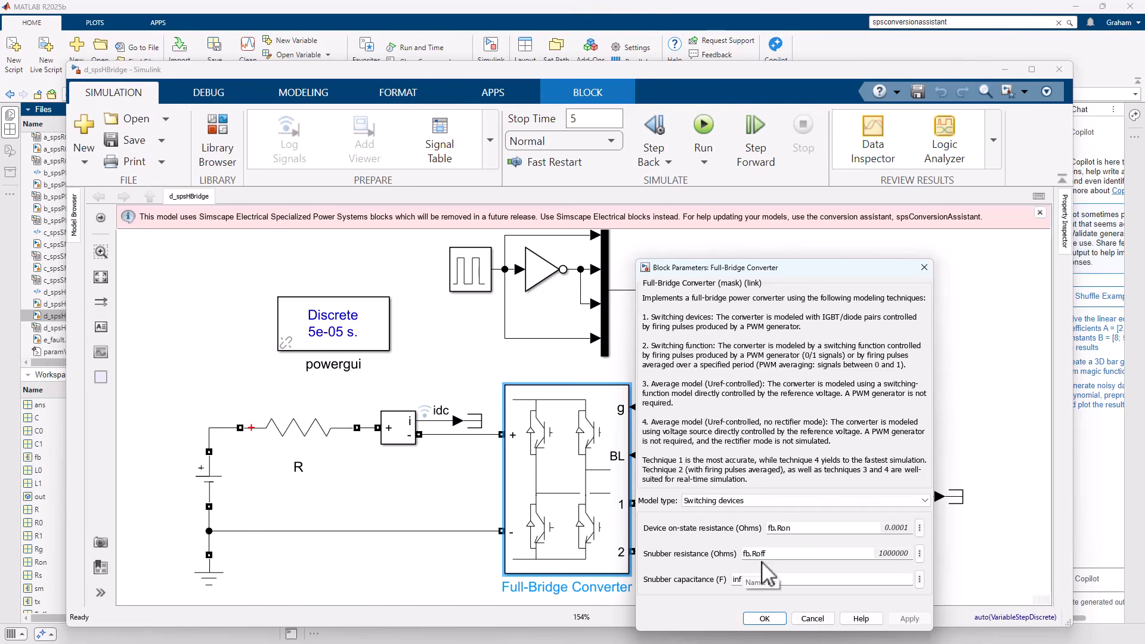
pyautogui.click(812, 618)
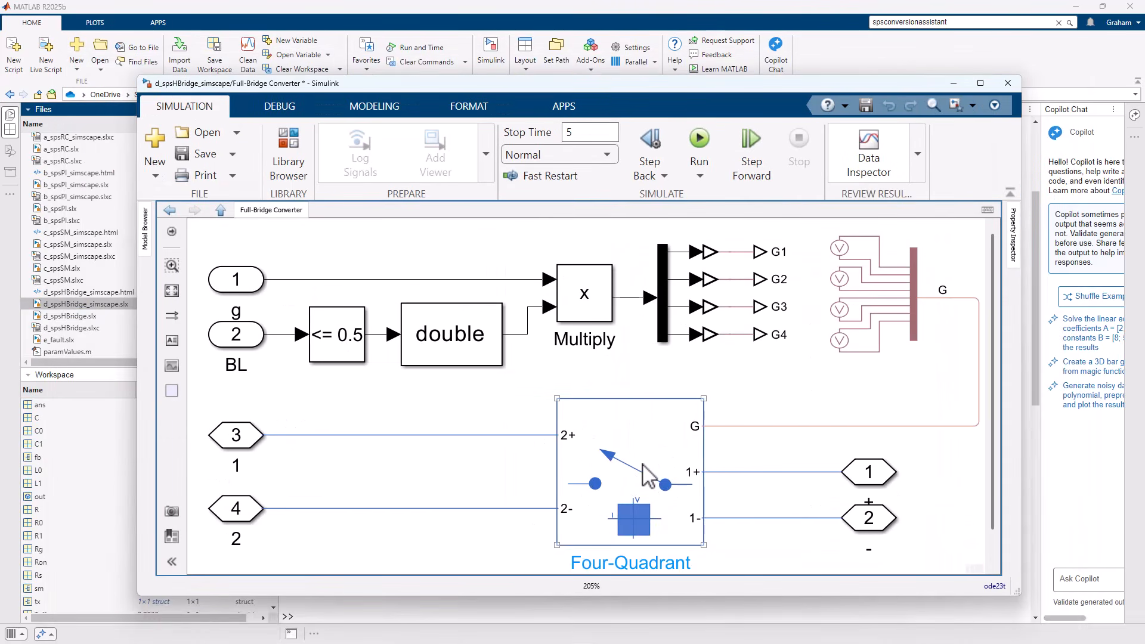
# Examine the arguments of the Four-Quadrant Chopper's Forward voltage expression in the converted model, including the 1000000 entries.
pyautogui.doubleClick(646, 476)
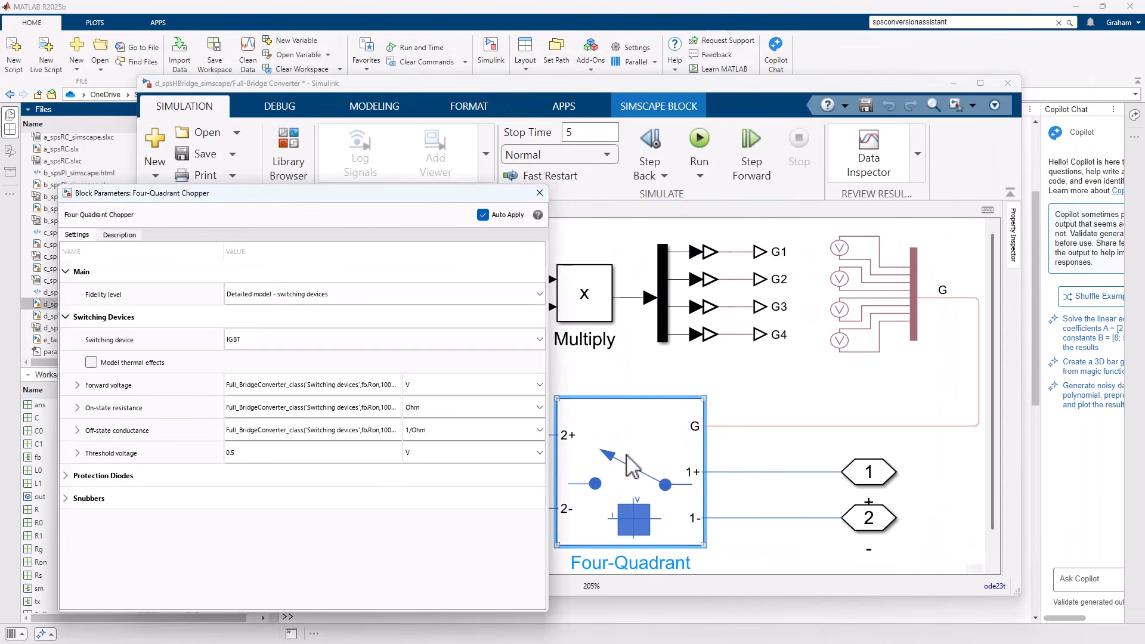
pyautogui.moveTo(546, 396); pyautogui.dragTo(874, 396)
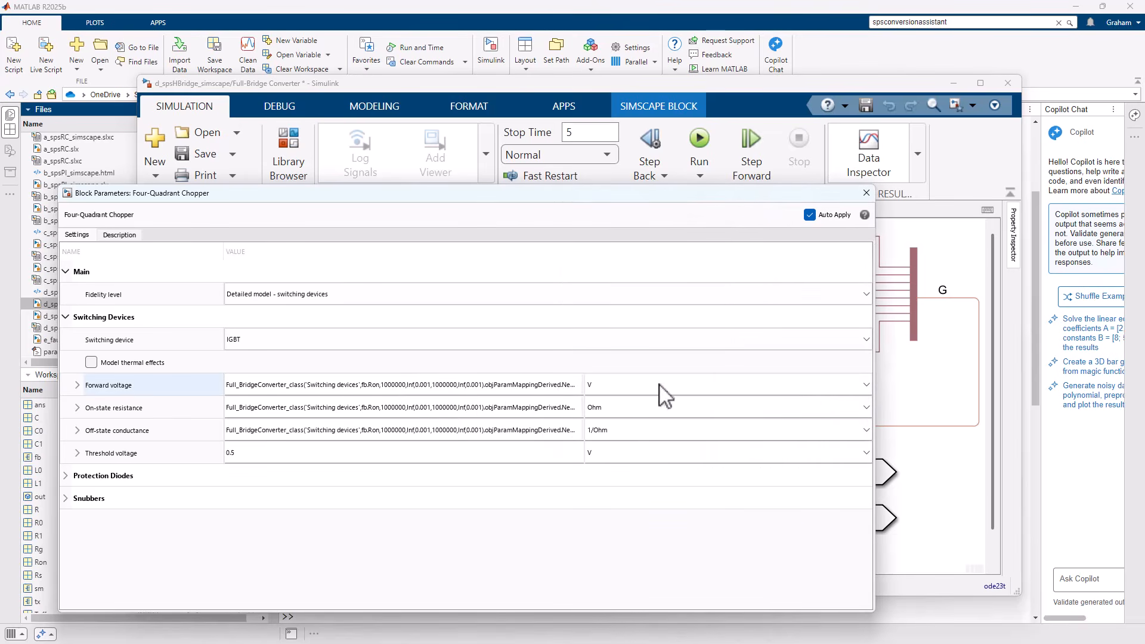
pyautogui.doubleClick(391, 385)
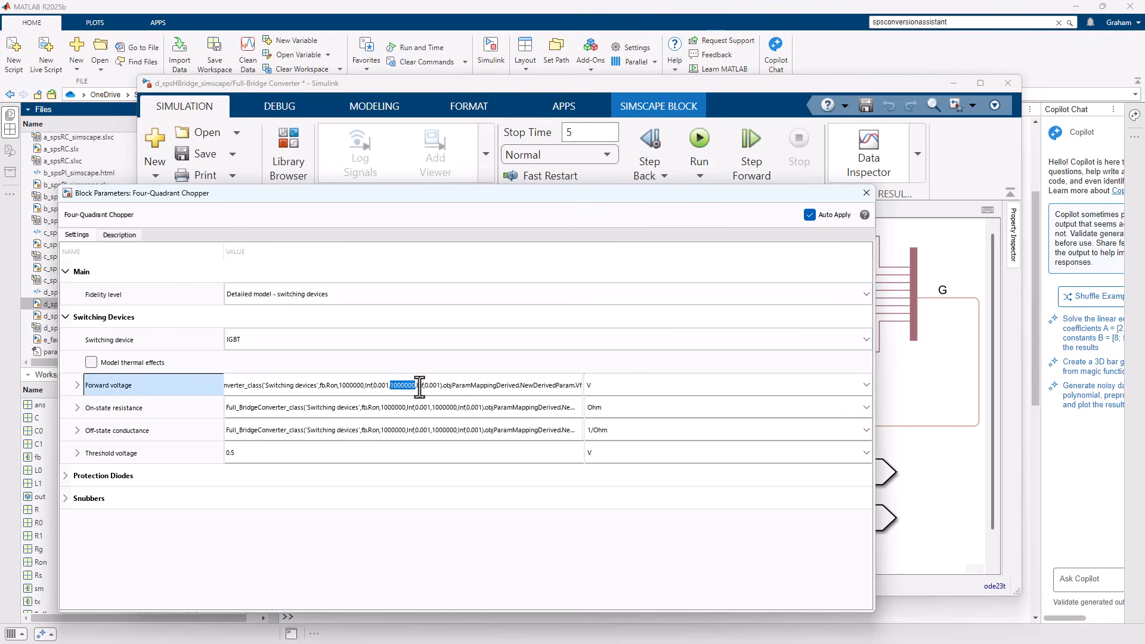
pyautogui.click(350, 385)
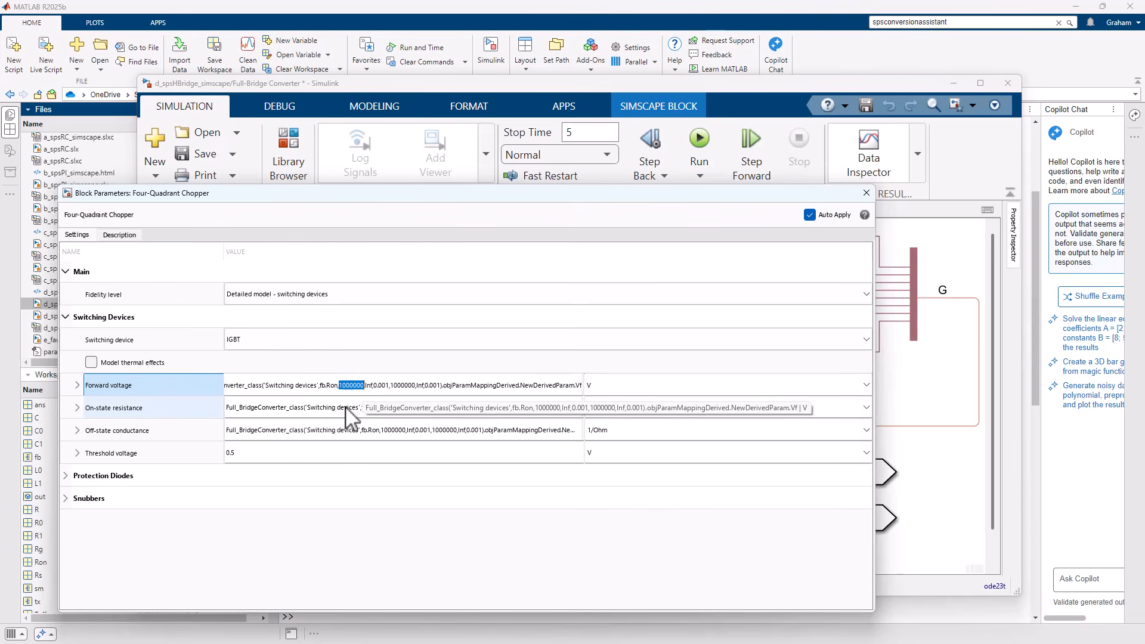
pyautogui.click(287, 557)
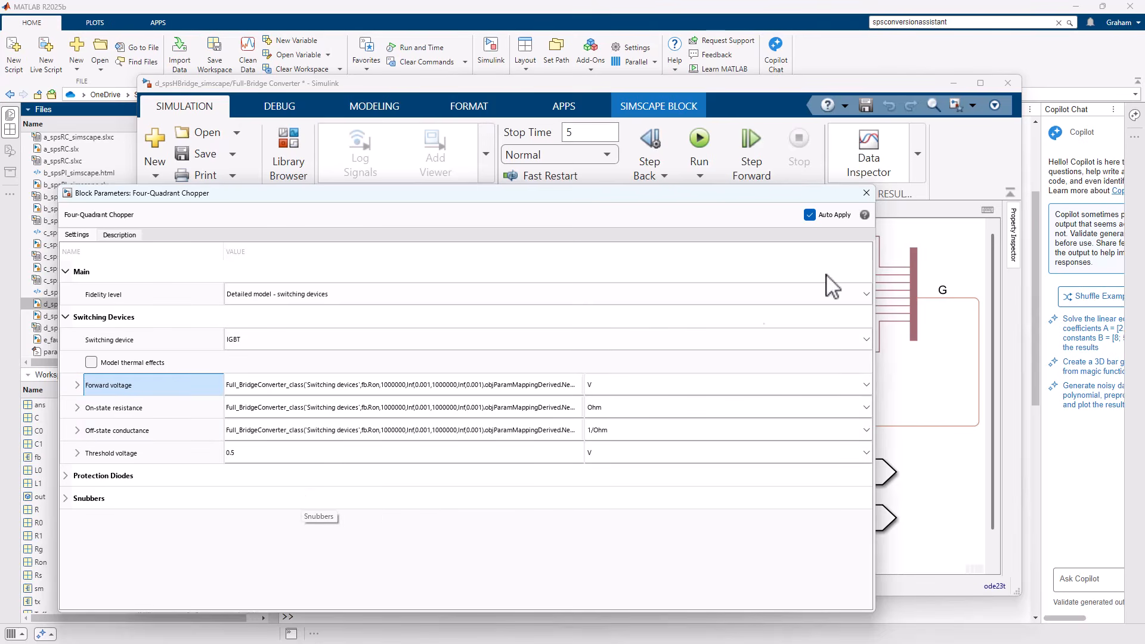
pyautogui.click(866, 192)
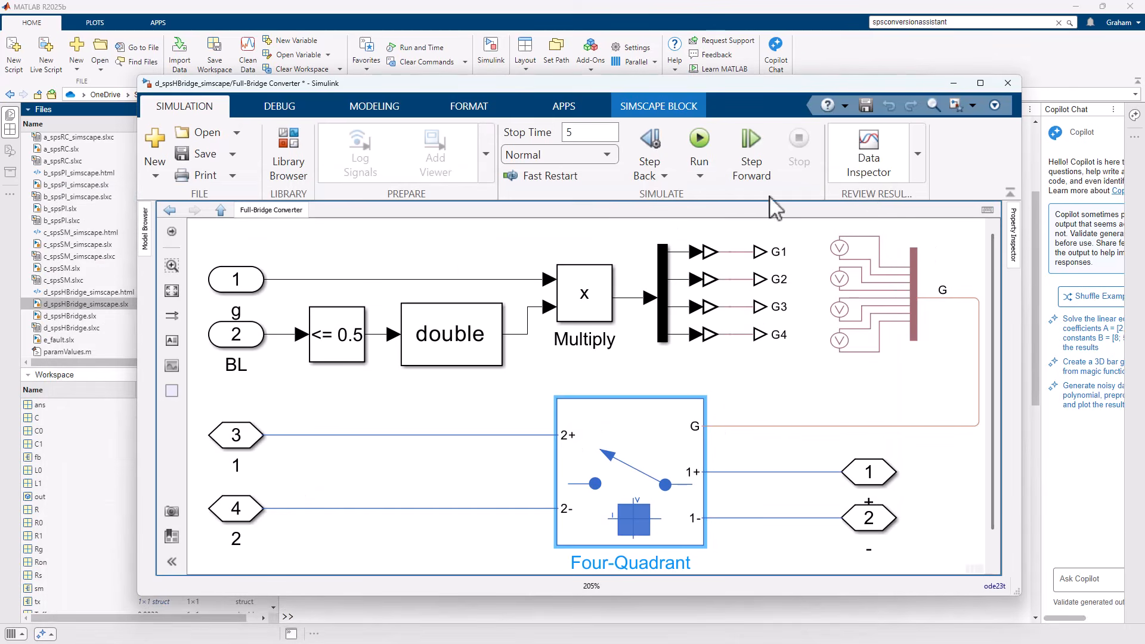
# Simulate the converted H-bridge model, open its results in the Simulation Data Inspector and clear the Iabc(1) plot.
pyautogui.click(704, 138)
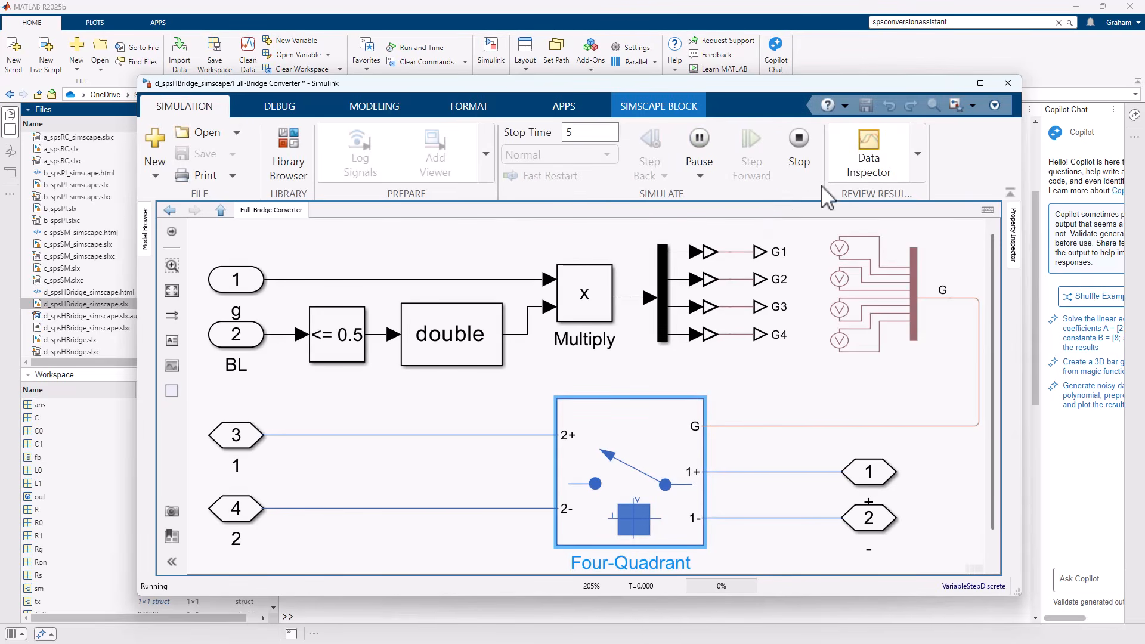
pyautogui.click(870, 153)
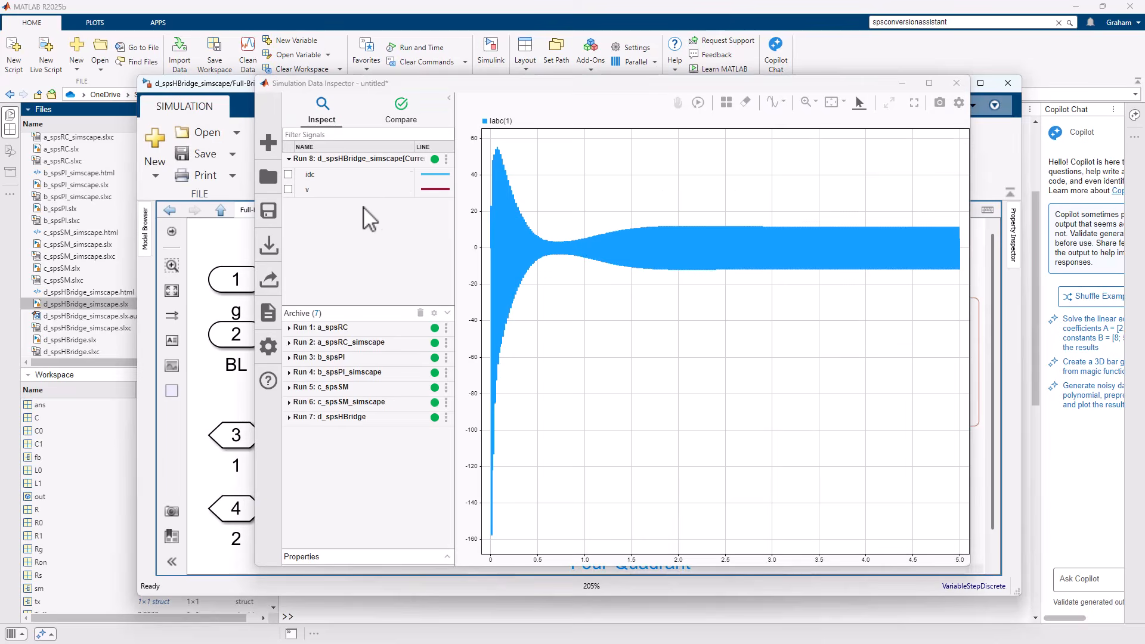
pyautogui.click(497, 121)
pyautogui.click(288, 462)
pyautogui.click(289, 388)
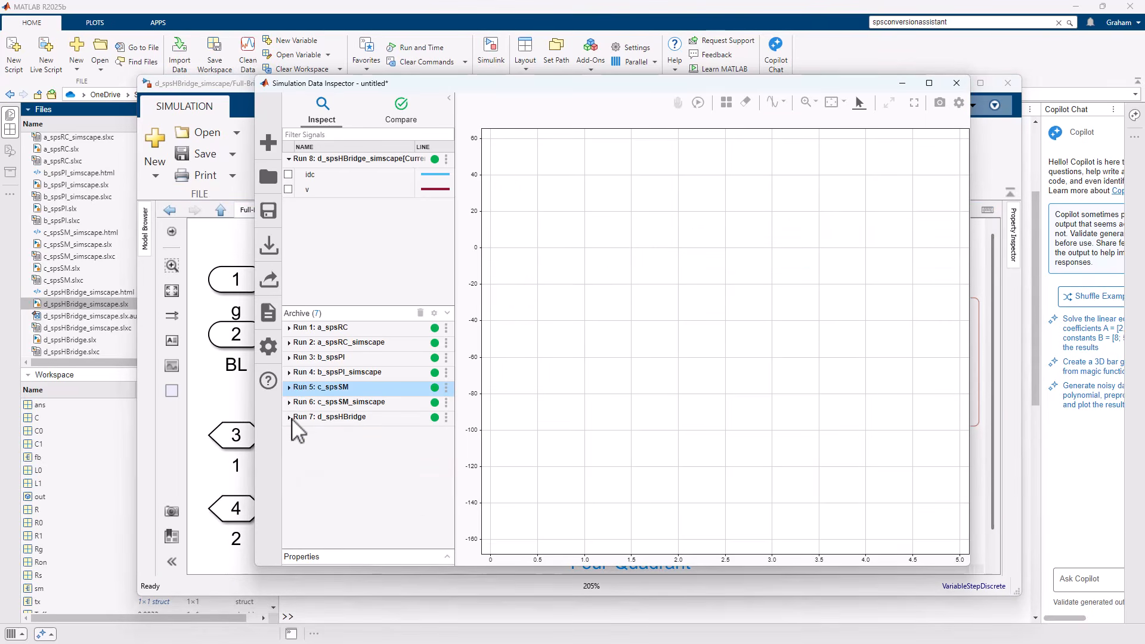
# Overlay the idc signals of the d_spsHBridge and d_spsHBridge_simscape runs on the same plot.
pyautogui.click(289, 416)
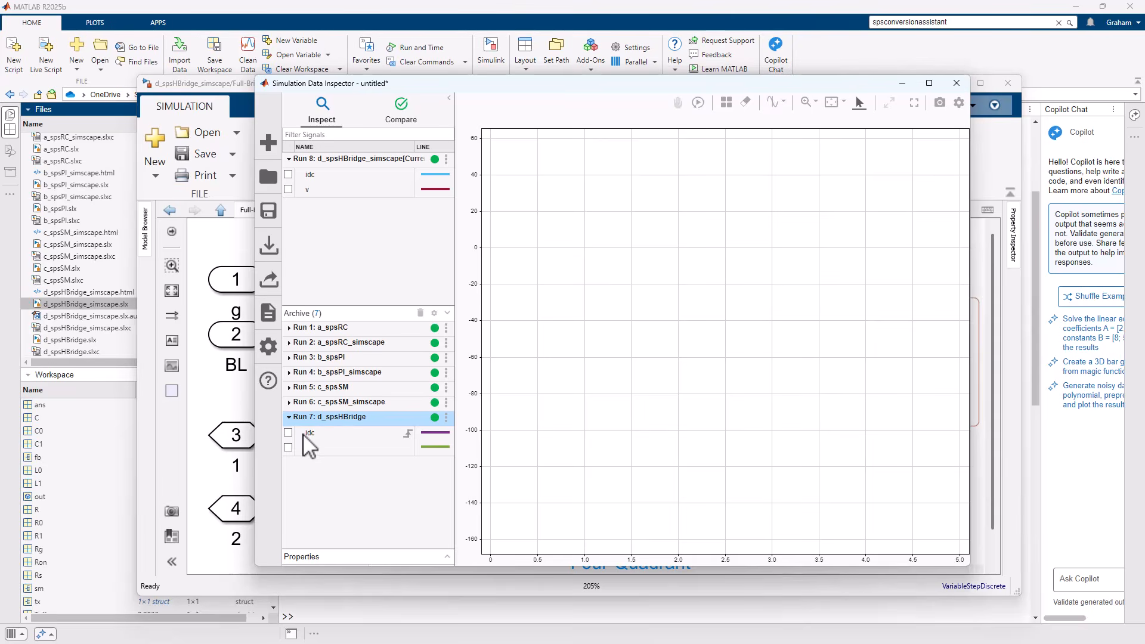
pyautogui.click(288, 432)
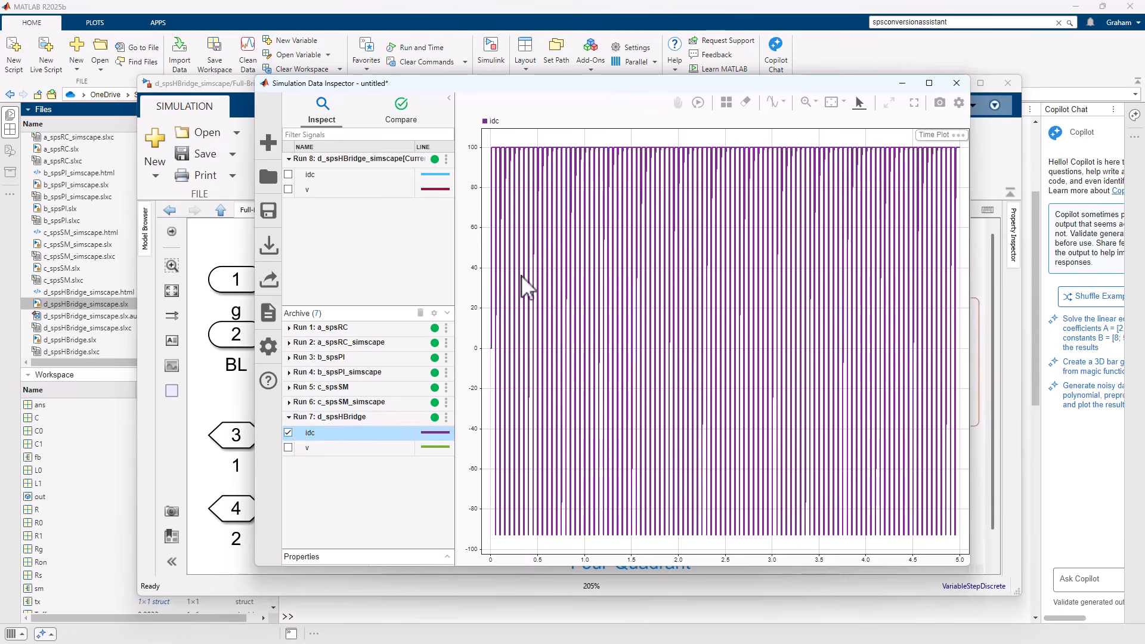
pyautogui.click(288, 175)
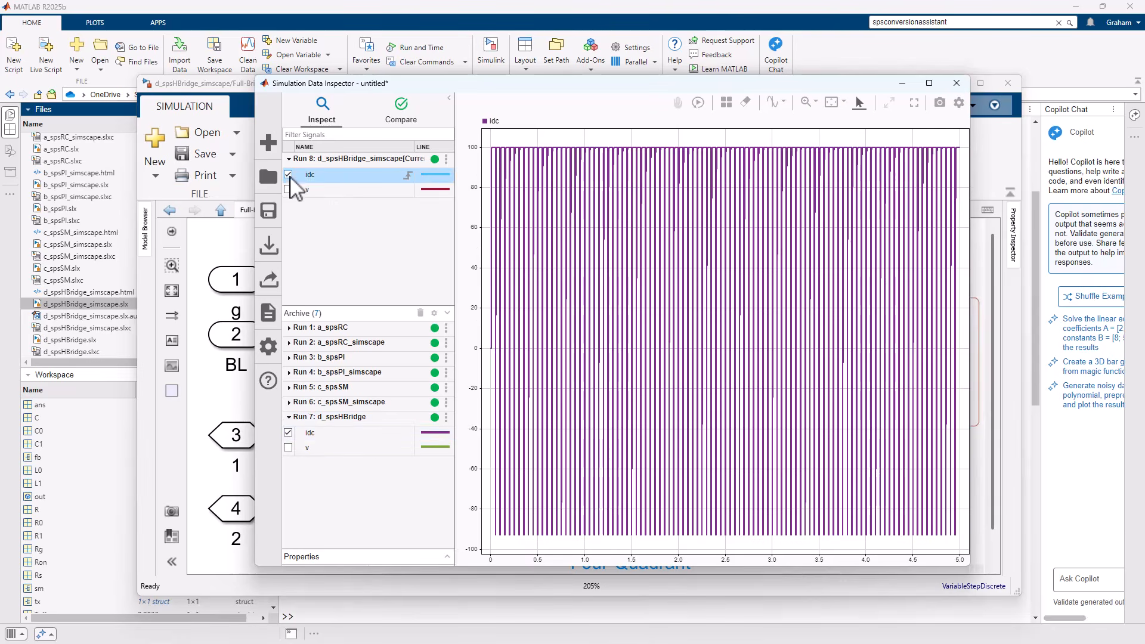
# Compare the two idc curves closely at the switching transient near 3.05 s, and restore the full signal range.
pyautogui.click(814, 102)
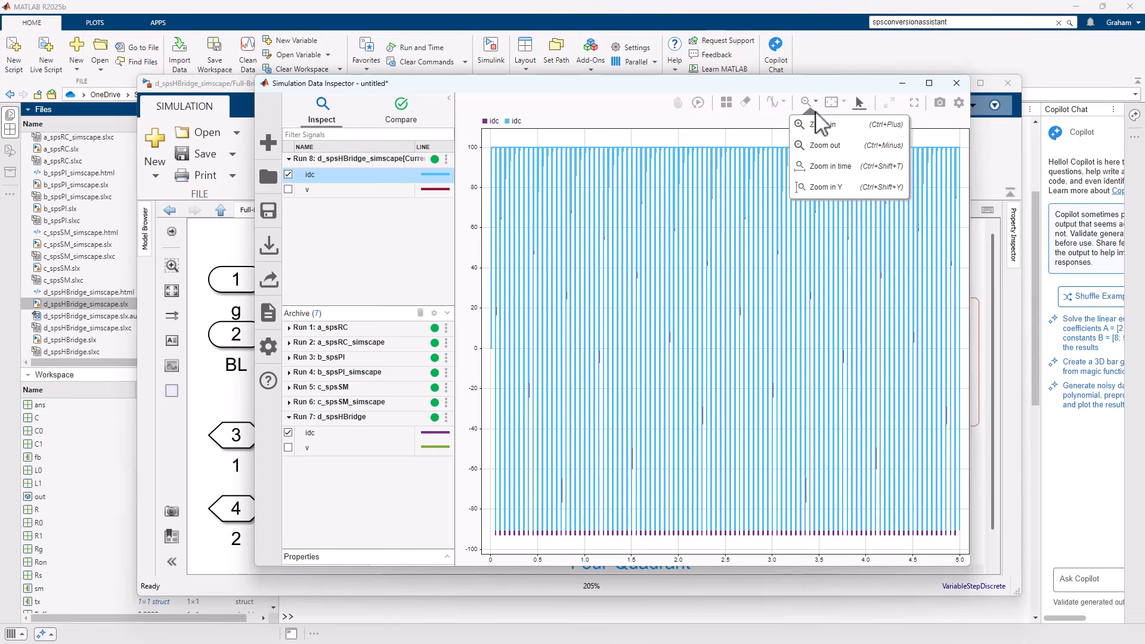
pyautogui.click(810, 172)
pyautogui.moveTo(762, 145); pyautogui.dragTo(799, 138)
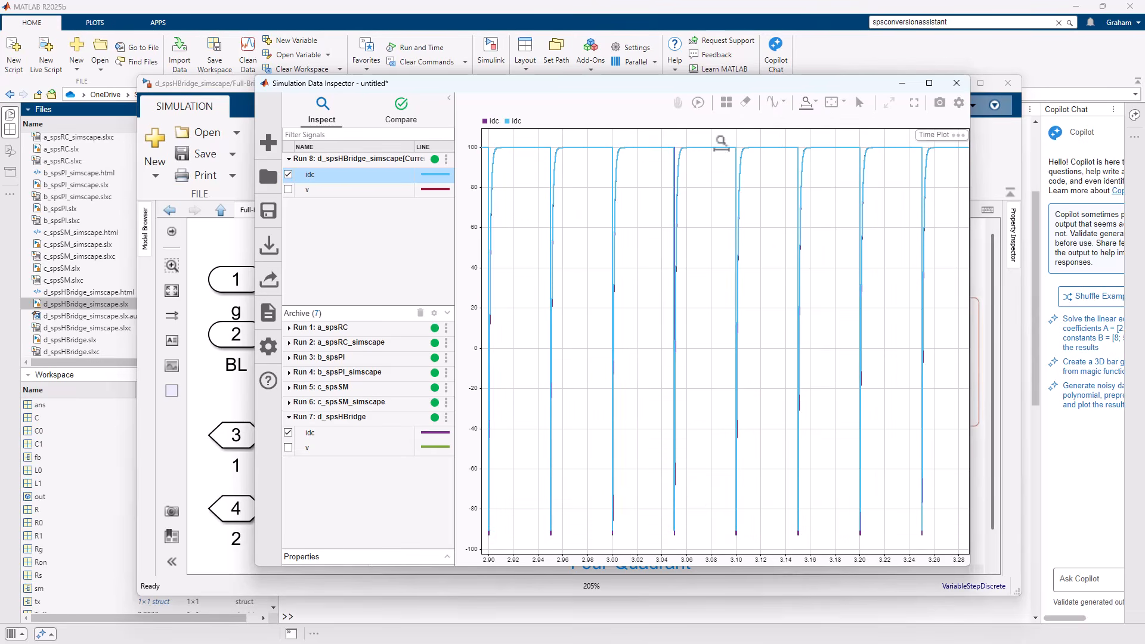
pyautogui.moveTo(639, 143); pyautogui.dragTo(712, 138)
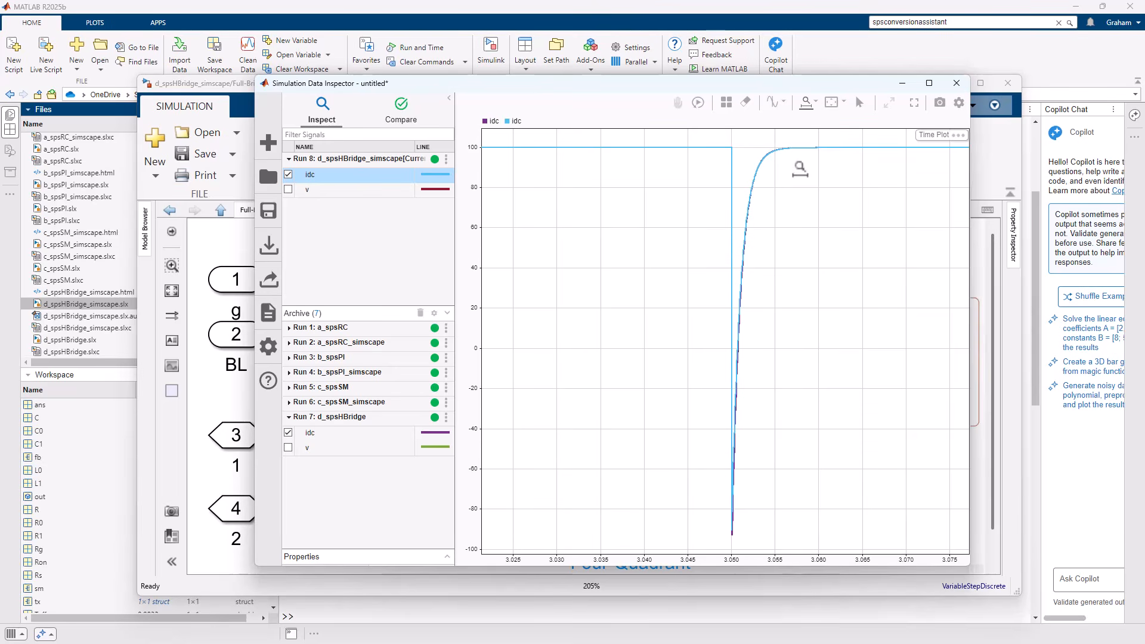
pyautogui.click(815, 102)
pyautogui.click(823, 124)
pyautogui.moveTo(778, 151); pyautogui.dragTo(722, 528)
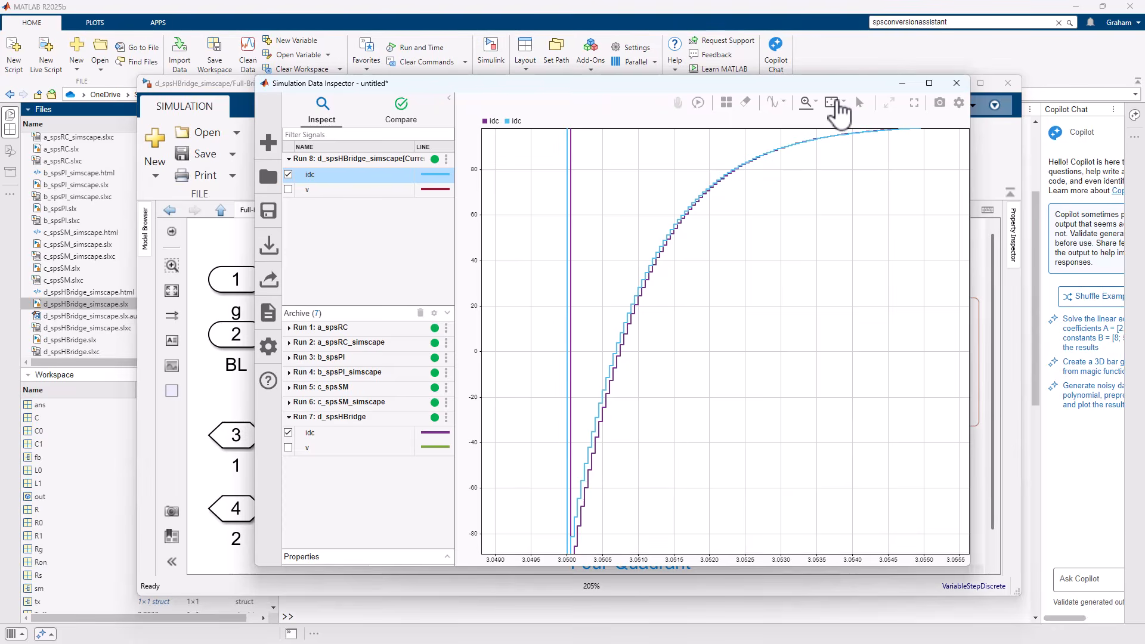
pyautogui.click(839, 102)
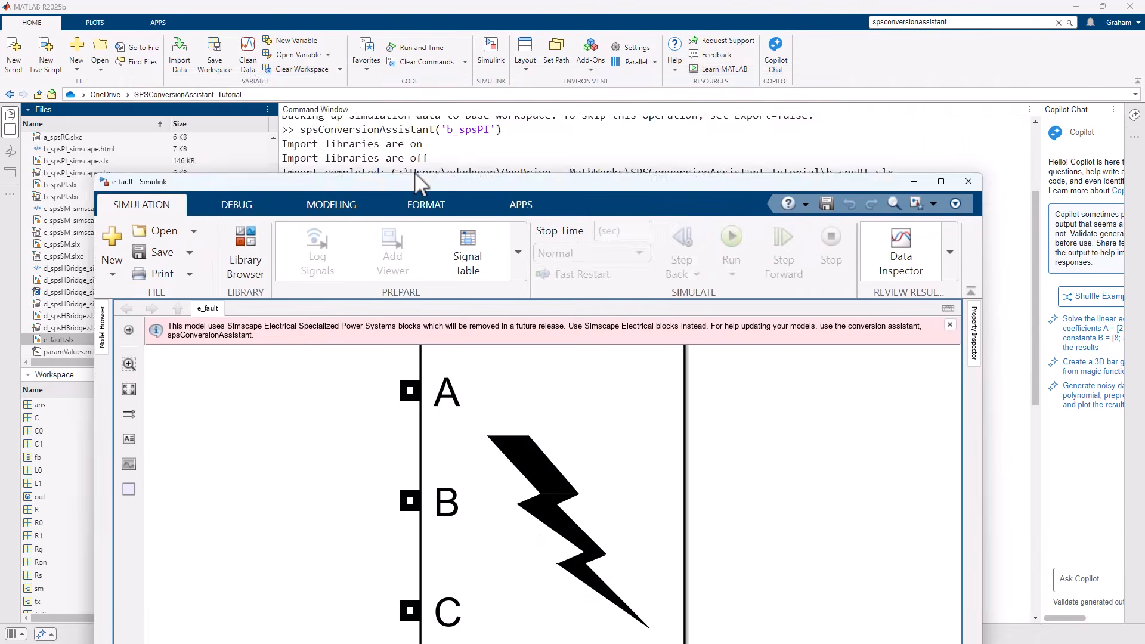
# Open the e_fault model and view its Three-Phase Fault block in full.
pyautogui.moveTo(414, 172); pyautogui.dragTo(418, 71)
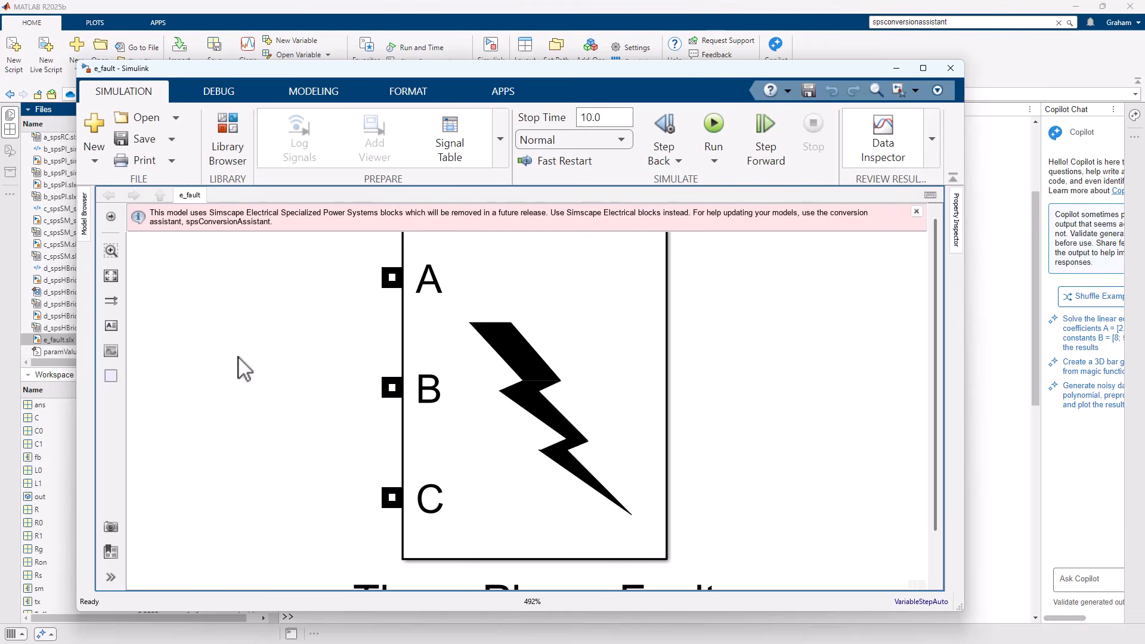
pyautogui.scroll(-1, 528, 324)
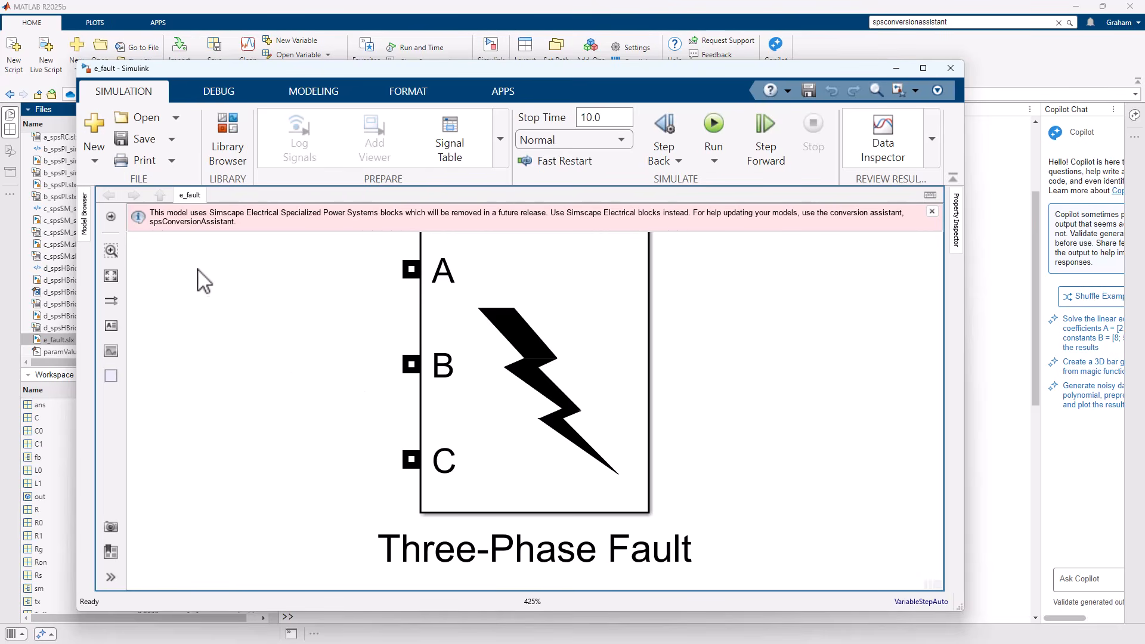
pyautogui.click(992, 289)
# Convert the fault model by running spsConversionAssistant('e_fault') in the MATLAB Command Window.
pyautogui.click(420, 584)
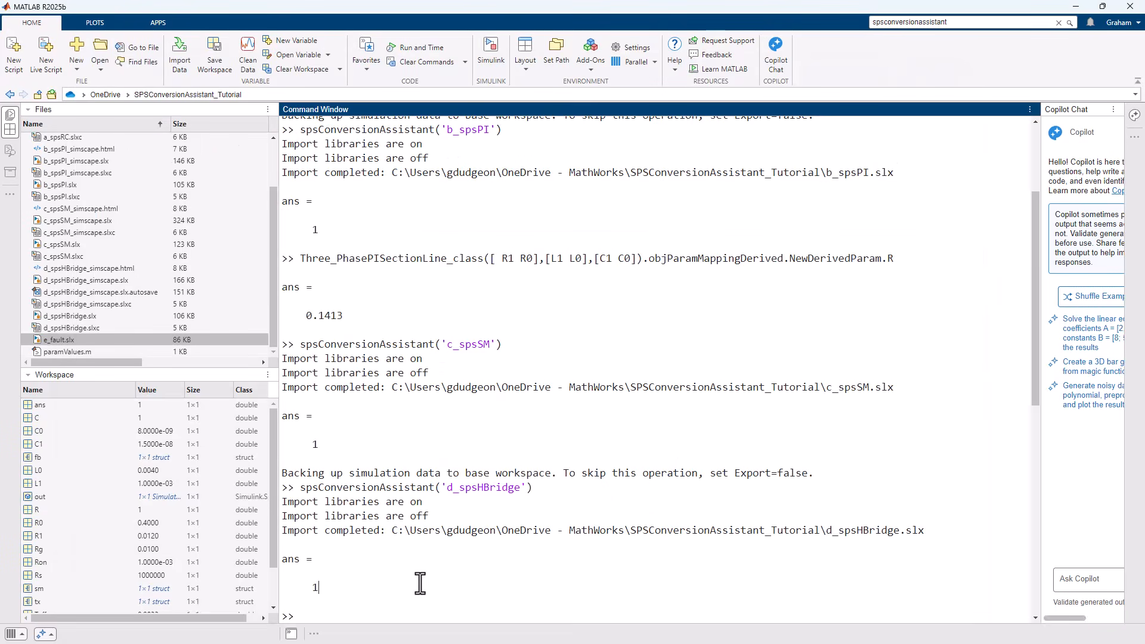
pyautogui.press('Up')
pyautogui.press('Right')
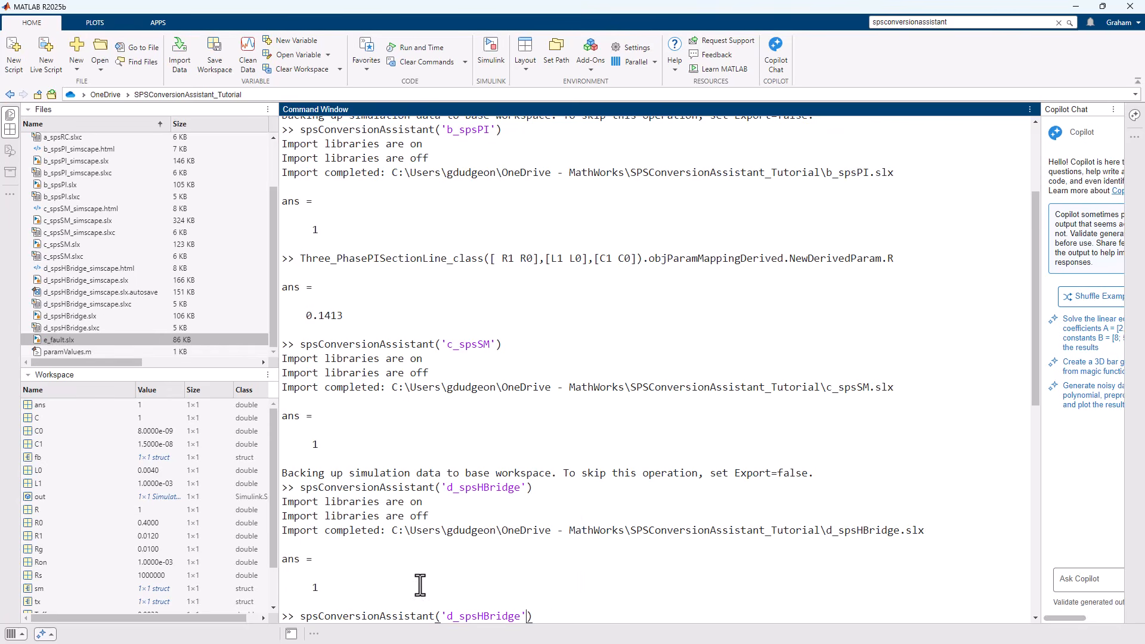
pyautogui.press('BackSpace')
pyautogui.press('BackSpace')
pyautogui.press('BackSpace')
pyautogui.press('BackSpace')
pyautogui.press('BackSpace')
pyautogui.press('BackSpace')
pyautogui.press('BackSpace')
pyautogui.press('BackSpace')
pyautogui.press('BackSpace')
pyautogui.write('_')
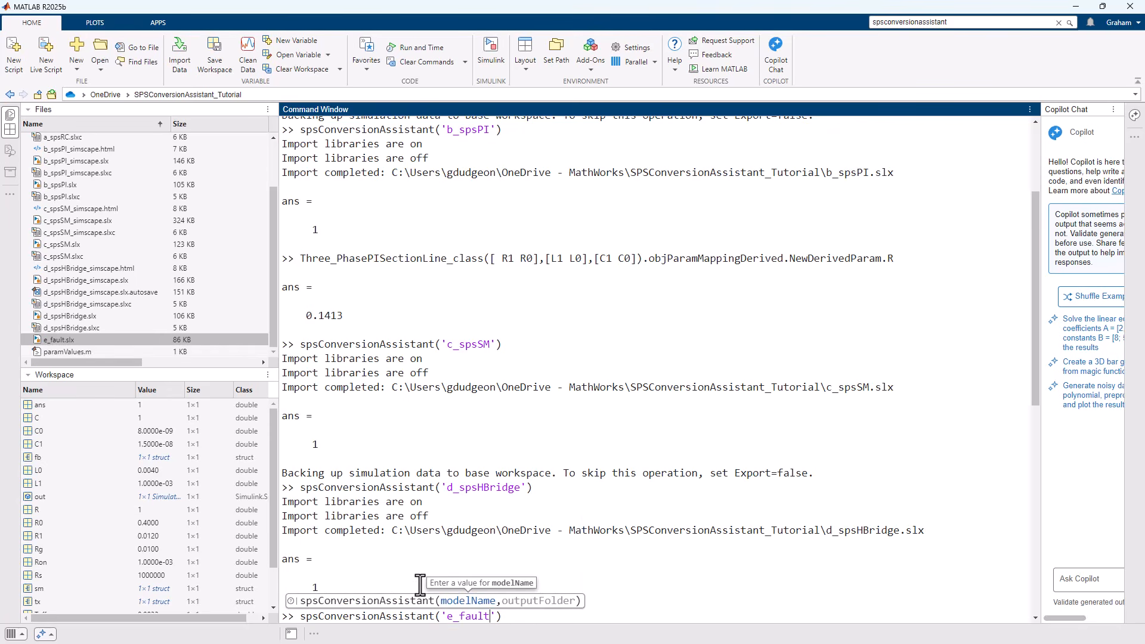
pyautogui.write('fault')
pyautogui.press('Return')
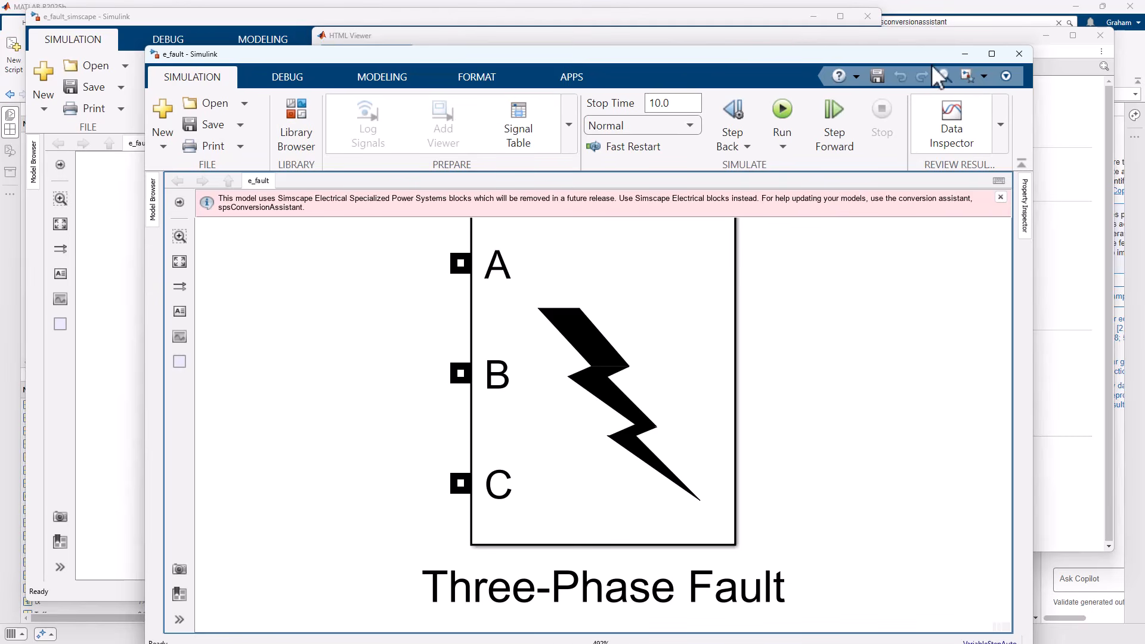
# Review the Import Assistant Report's guidance for e_fault and follow its link to the converted Three-Phase Fault block.
pyautogui.click(964, 53)
pyautogui.click(910, 216)
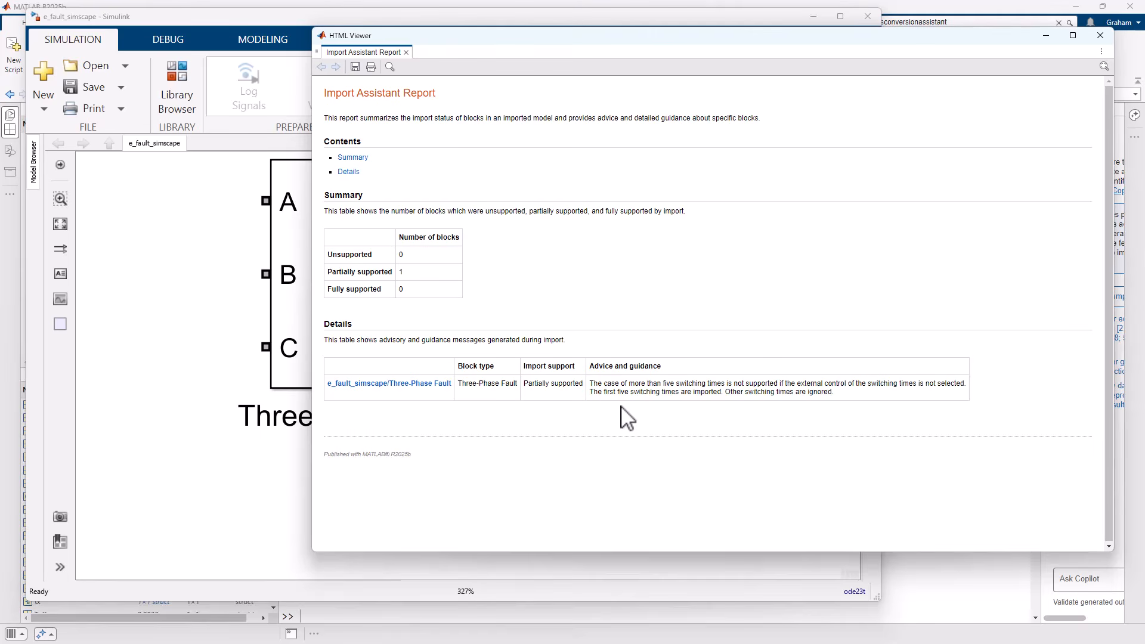
pyautogui.click(388, 383)
# Open the Three-Phase Fault subsystem in e_fault_simscape and inspect the block inside it.
pyautogui.click(109, 143)
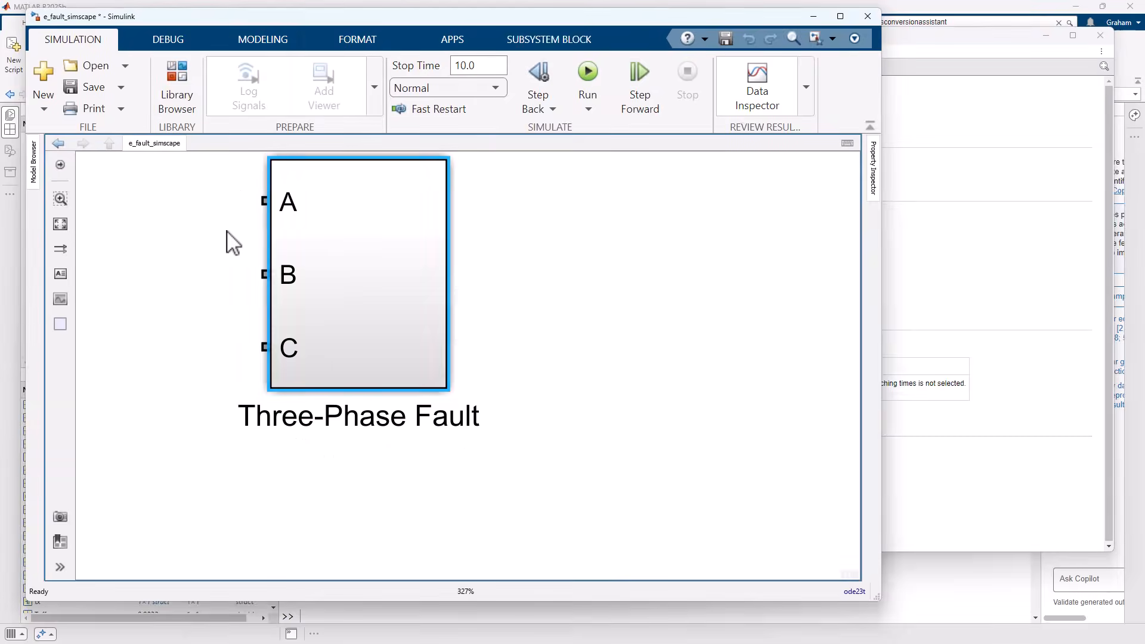
pyautogui.doubleClick(347, 289)
pyautogui.click(436, 354)
pyautogui.doubleClick(439, 359)
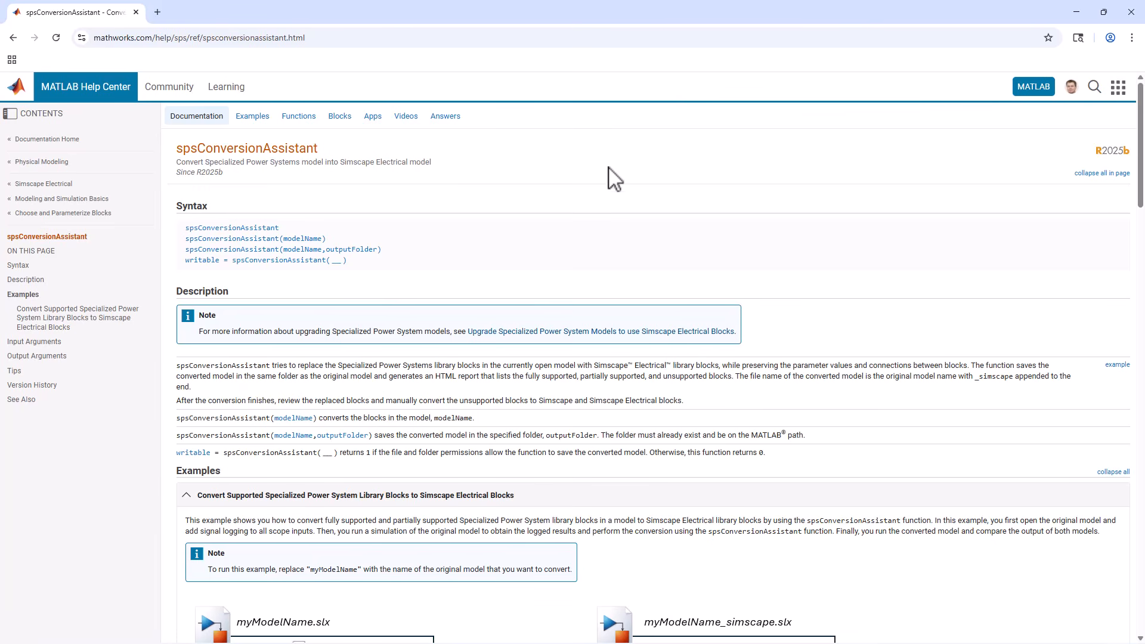
# Read the spsConversionAssistant documentation page in the web browser, from the description down to the Tips section.
pyautogui.scroll(-1, 537, 222)
pyautogui.scroll(-1, 536, 218)
pyautogui.scroll(2, 536, 218)
pyautogui.scroll(-10, 643, 202)
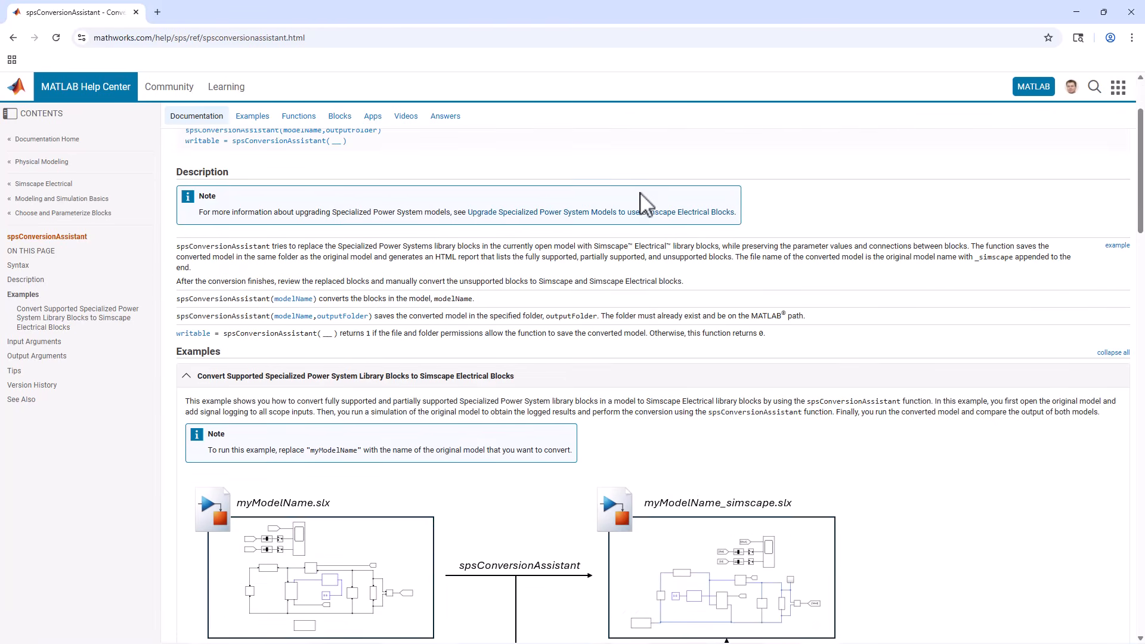
pyautogui.scroll(-15, 645, 206)
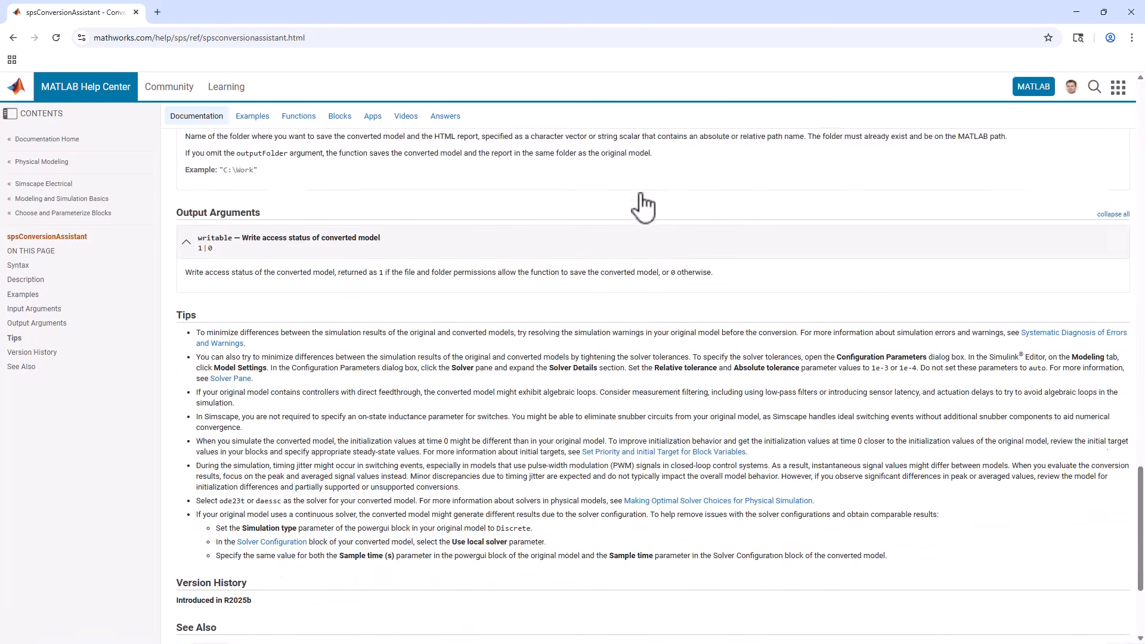